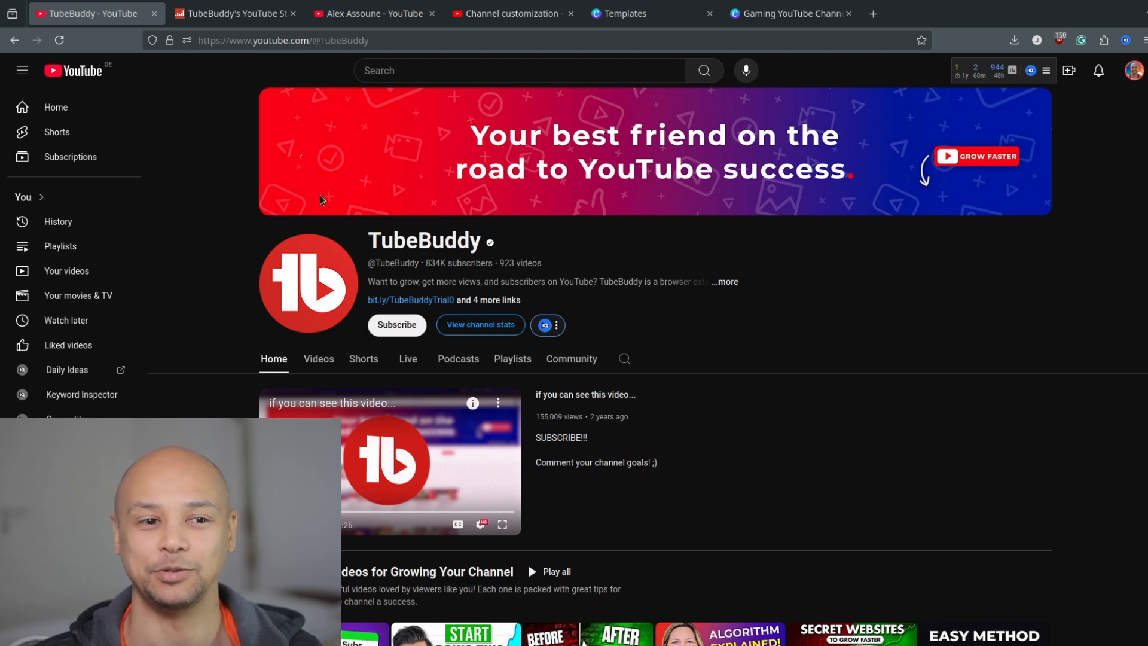
# Examine TubeBuddy's Social Blade statistics, including the total video views and the estimated yearly earnings.
pyautogui.click(214, 14)
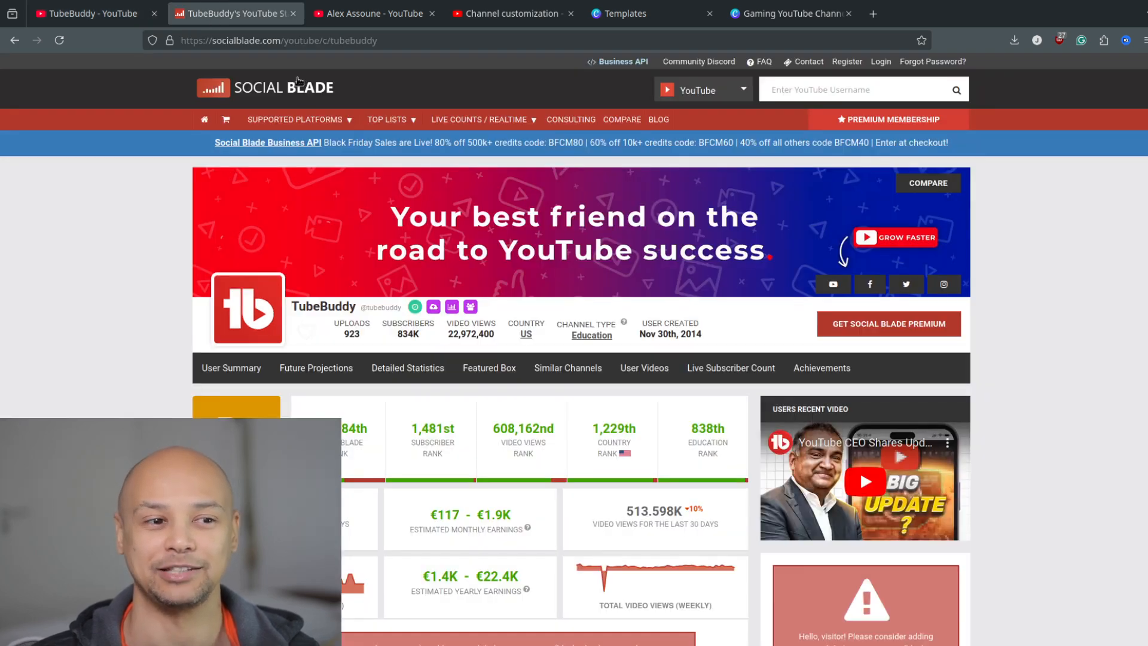
pyautogui.scroll(-3, 567, 248)
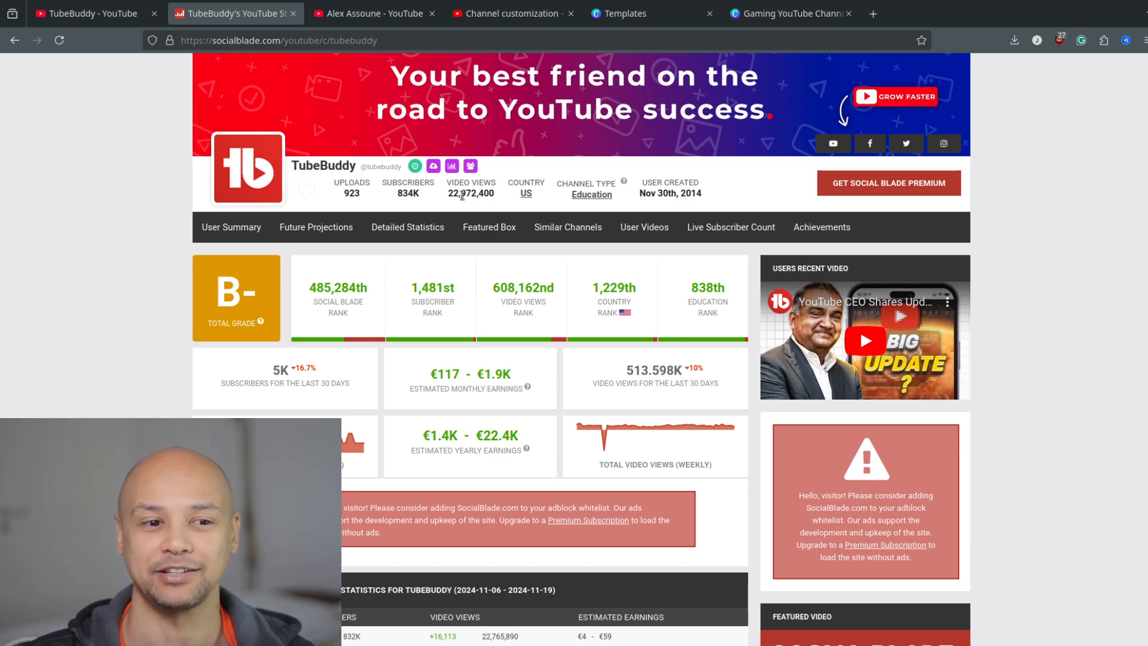
pyautogui.moveTo(476, 193); pyautogui.dragTo(497, 191)
pyautogui.click(496, 193)
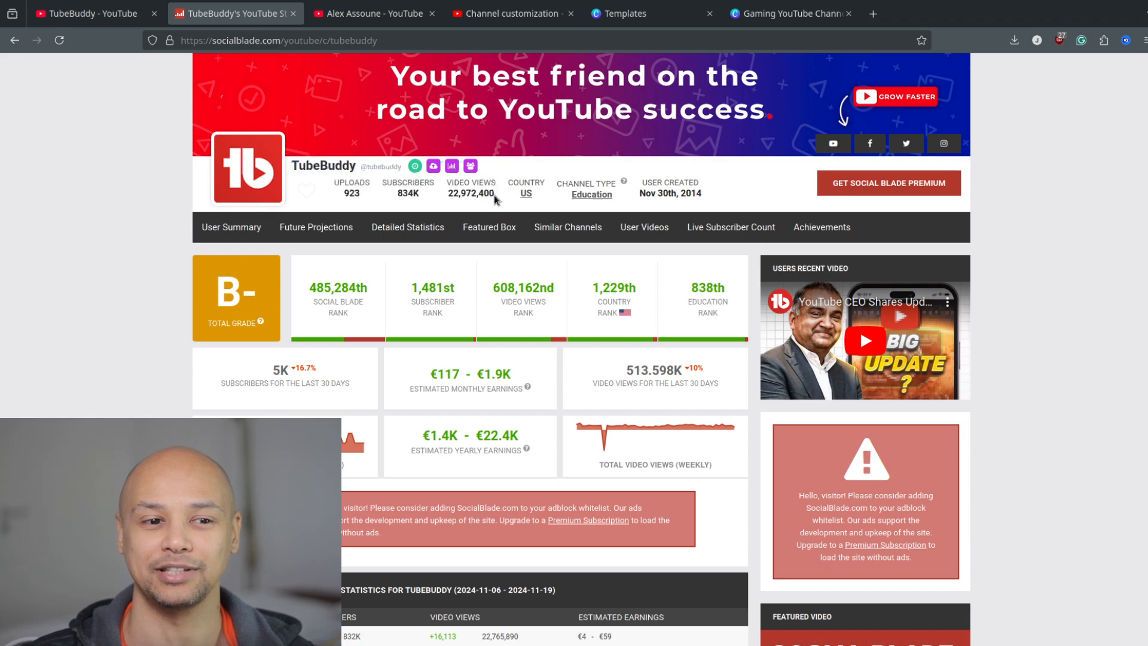
pyautogui.scroll(-3, 494, 198)
pyautogui.moveTo(477, 294); pyautogui.dragTo(545, 301)
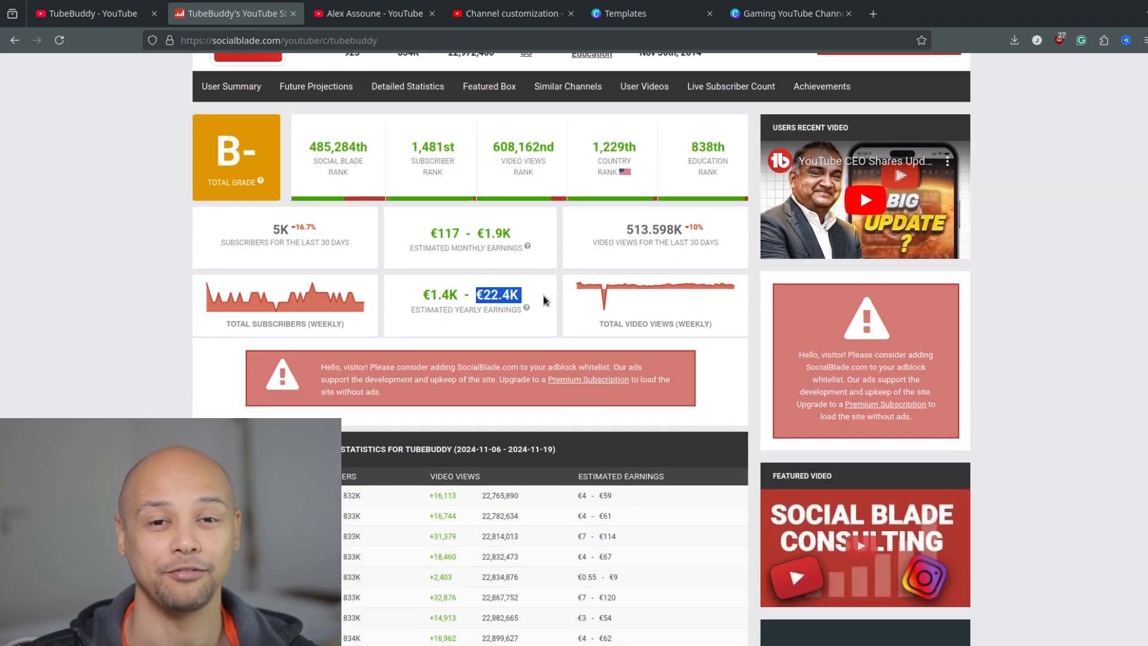
pyautogui.click(546, 301)
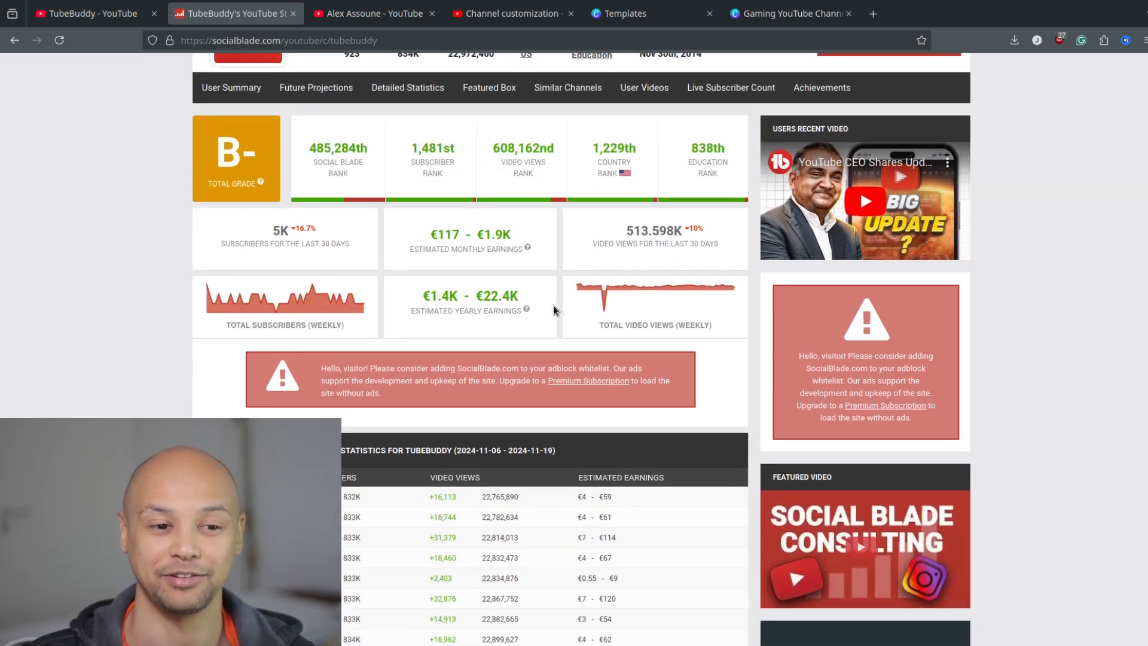
pyautogui.scroll(6, 514, 292)
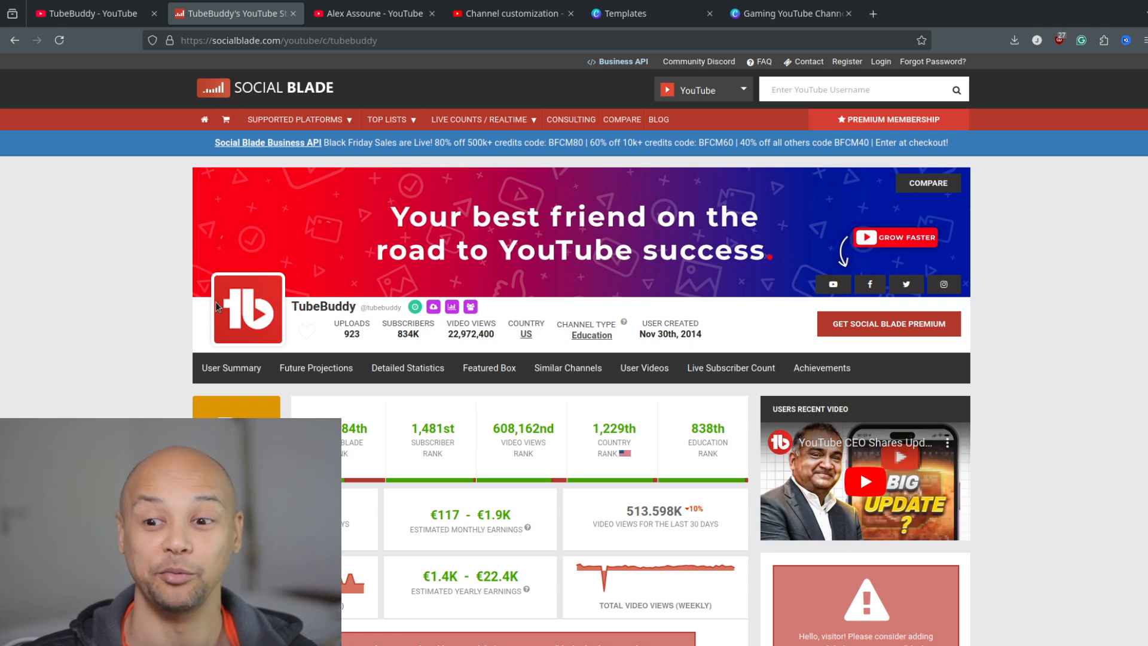
# Compare the banner and profile picture on TubeBuddy's YouTube channel page with those on your own channel page.
pyautogui.click(112, 15)
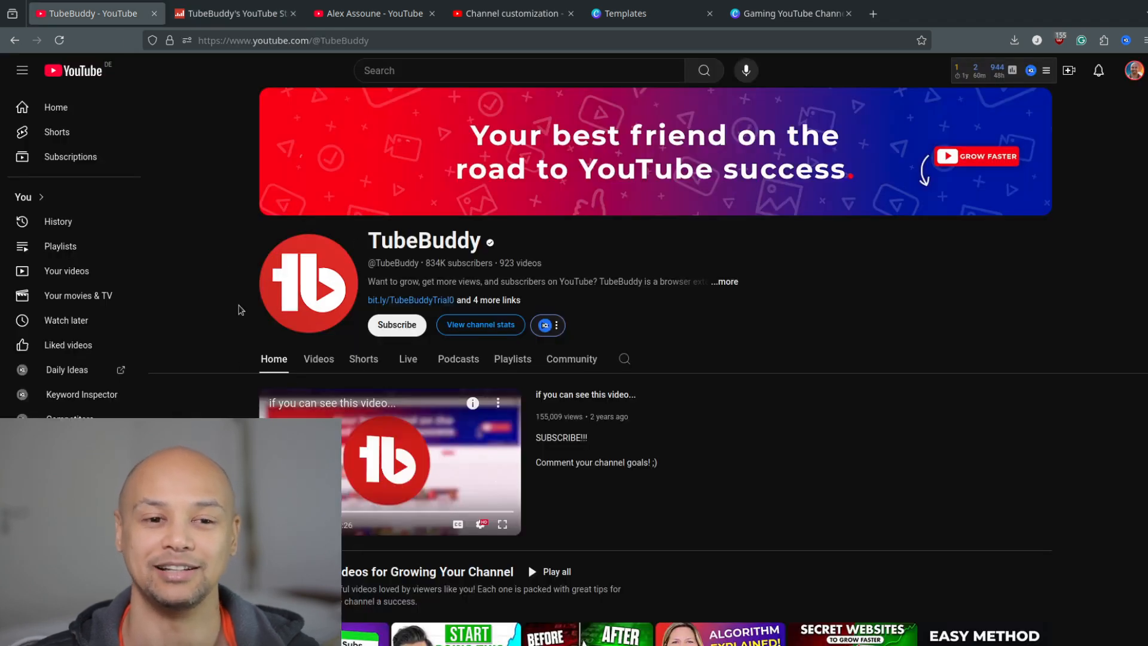
pyautogui.click(238, 18)
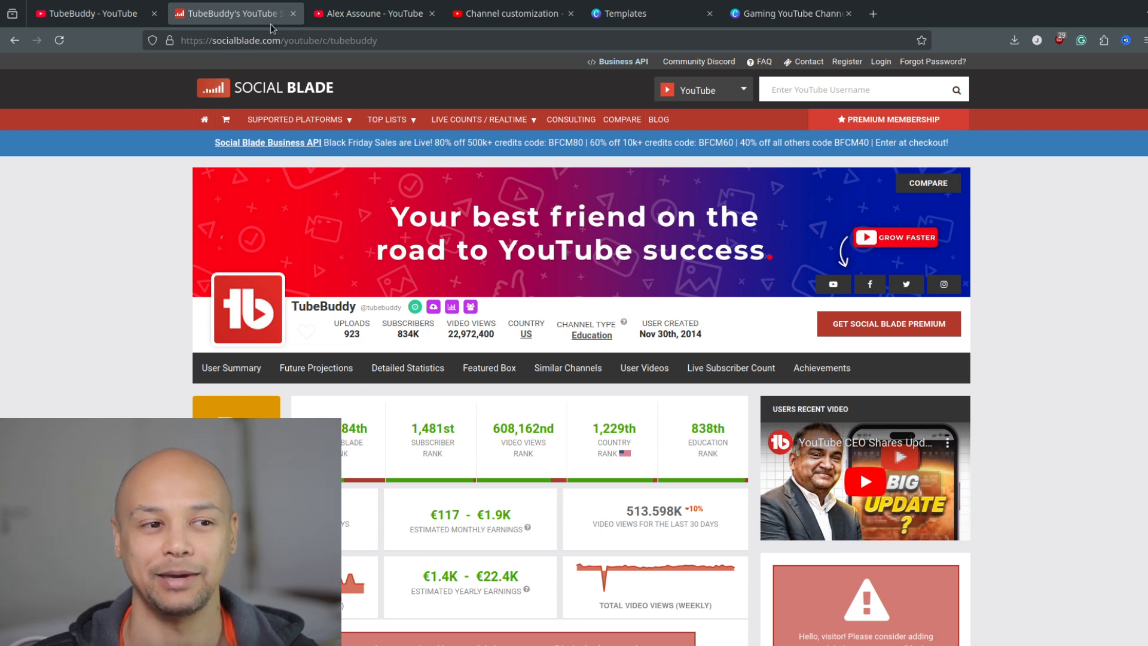
pyautogui.click(393, 18)
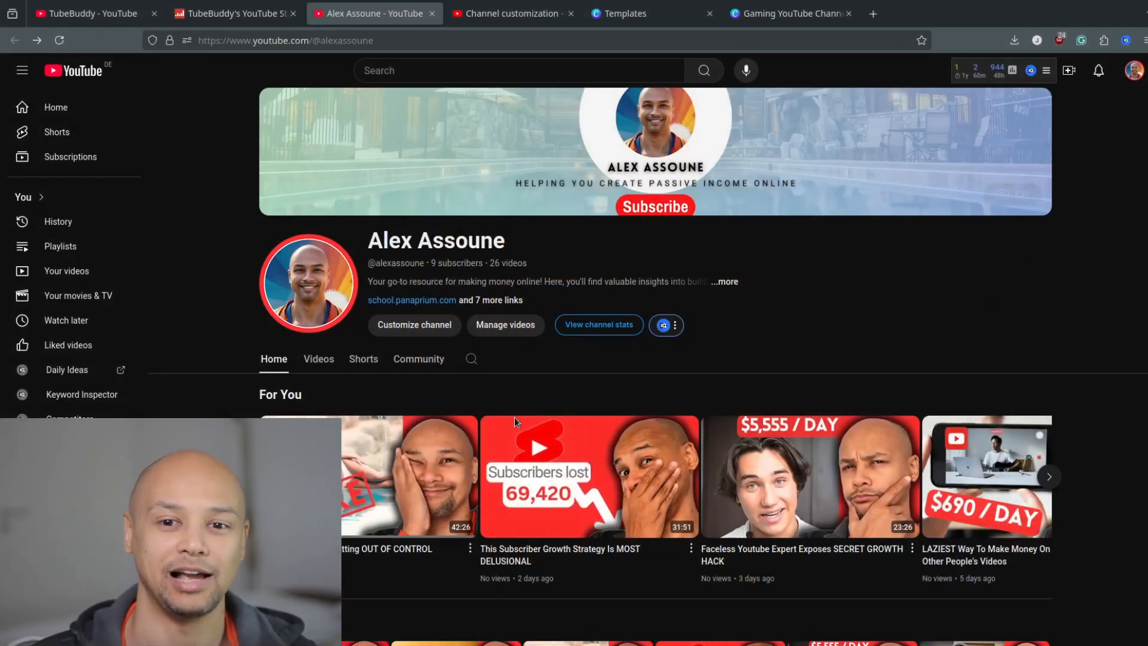
pyautogui.moveTo(263, 203)
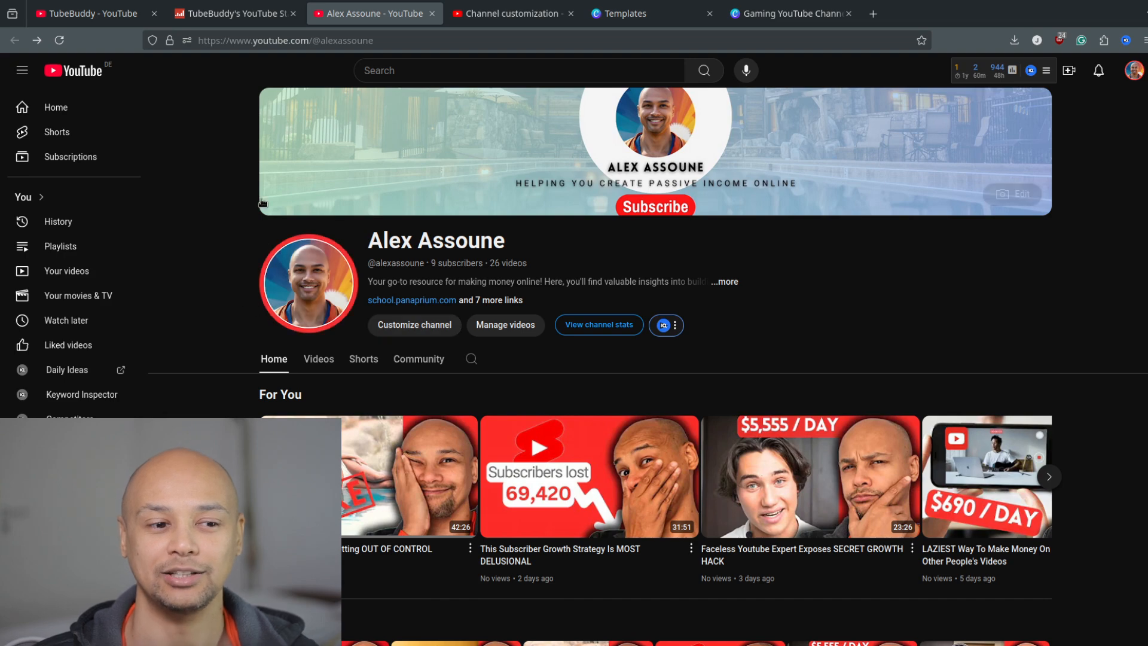
pyautogui.click(85, 15)
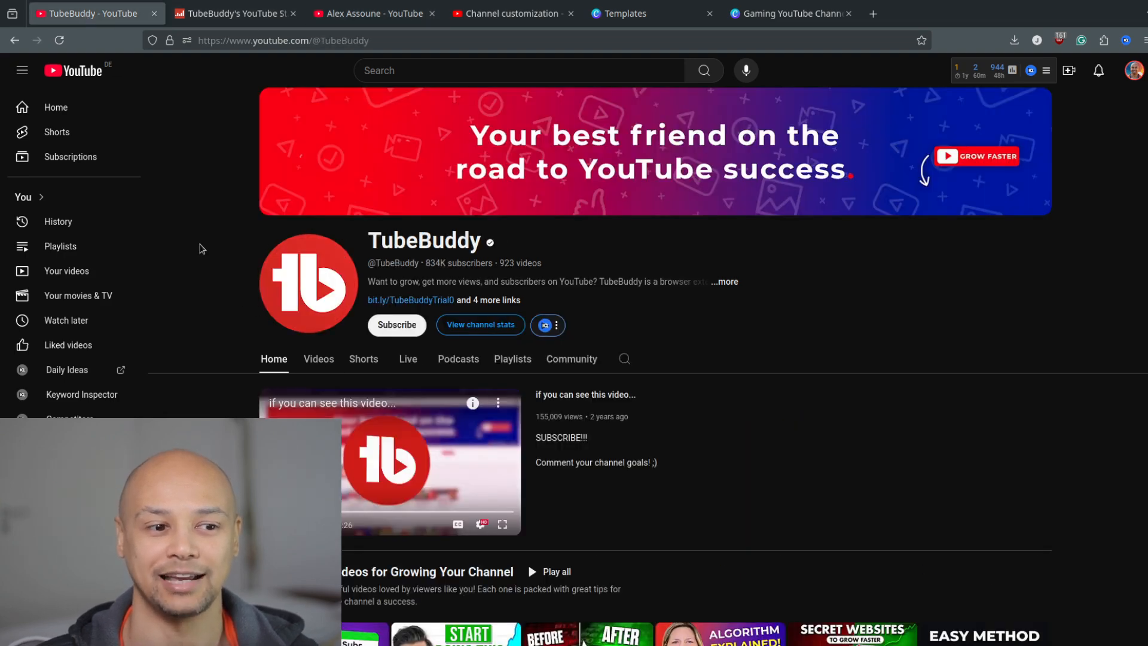
pyautogui.click(394, 13)
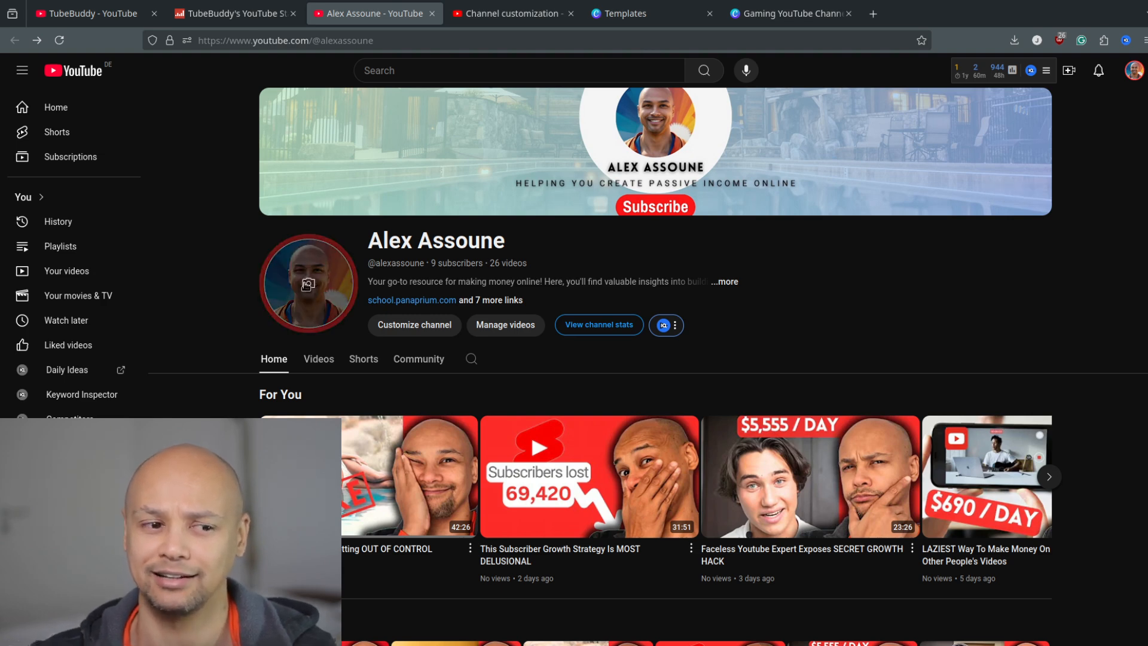
# Review the banner image, picture and name settings on the YouTube Studio channel customization page.
pyautogui.click(503, 14)
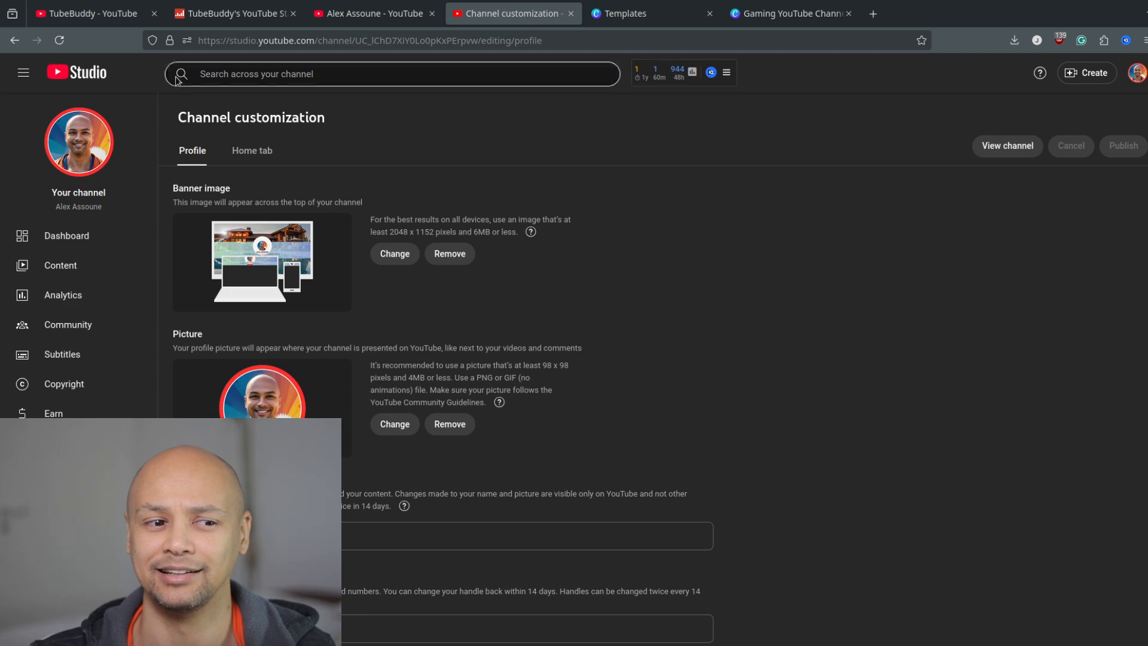
pyautogui.scroll(-3, 532, 204)
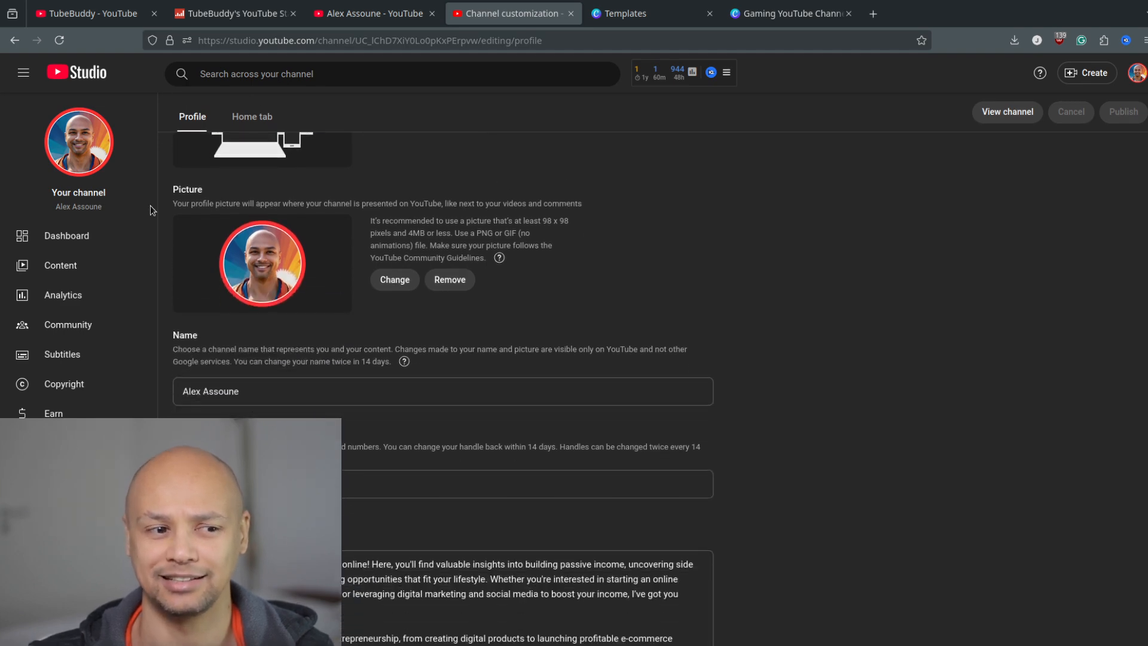
pyautogui.scroll(3, 190, 201)
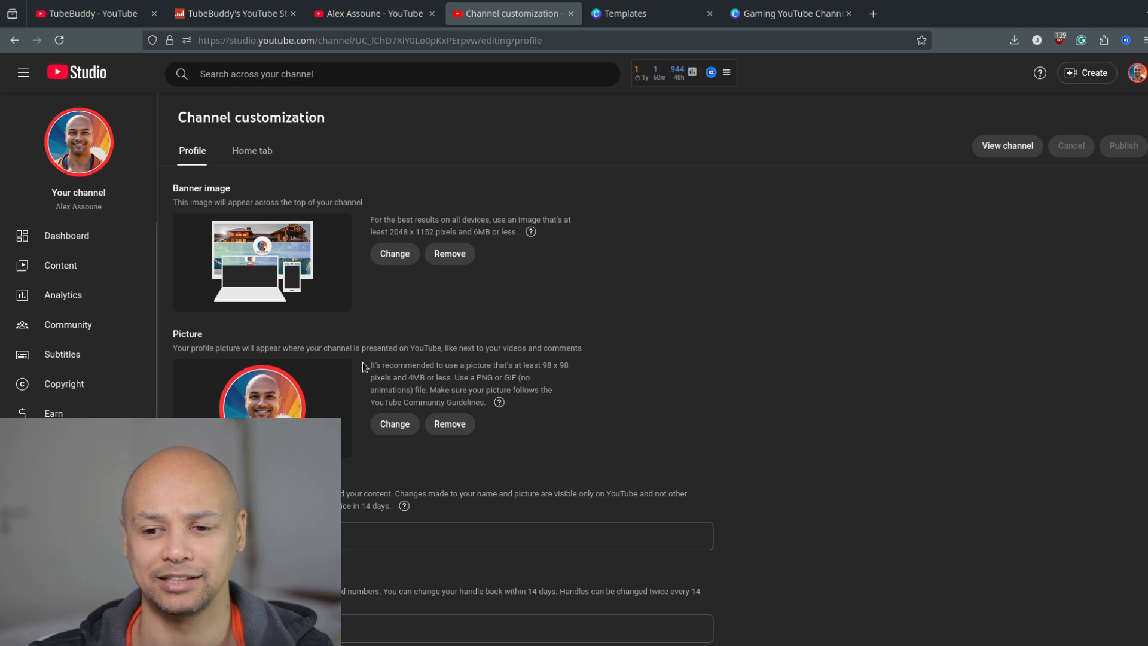
pyautogui.scroll(-3, 363, 366)
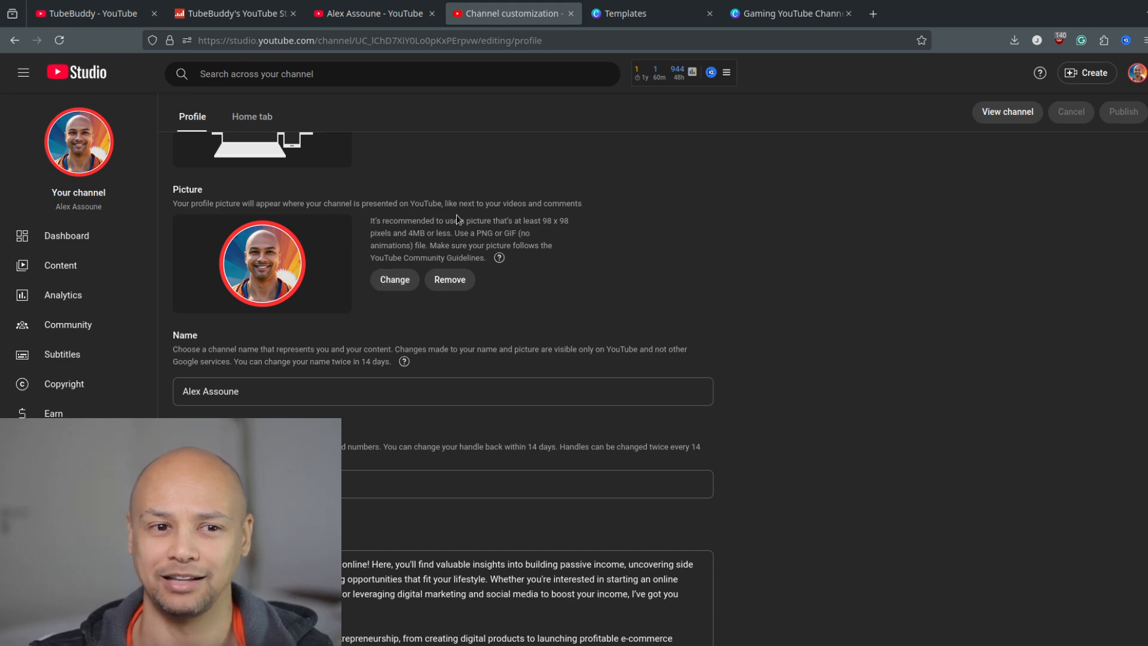
pyautogui.scroll(3, 756, 342)
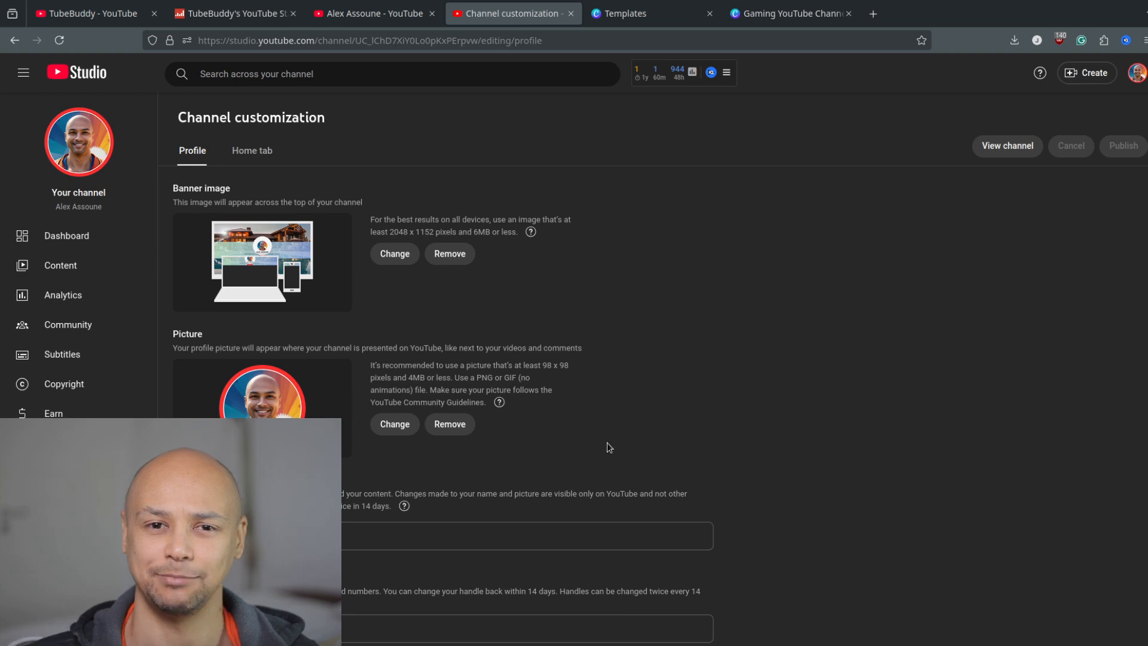
# Switch to Canva and browse the "youtube logo" template results for channel logo design ideas.
pyautogui.click(622, 13)
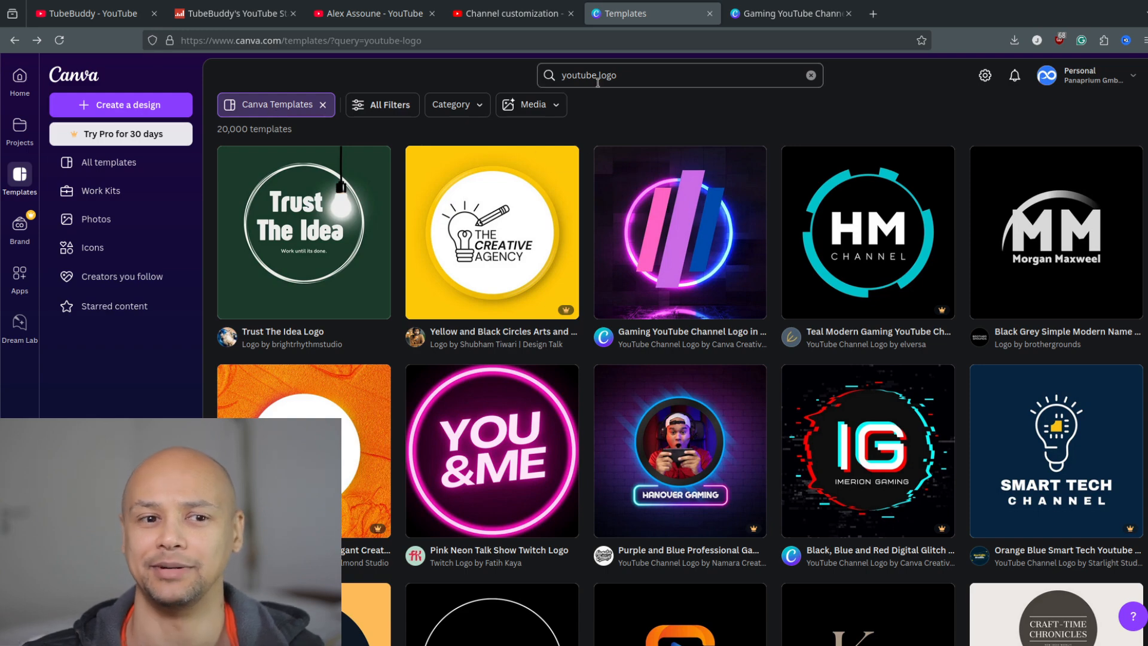
pyautogui.click(632, 81)
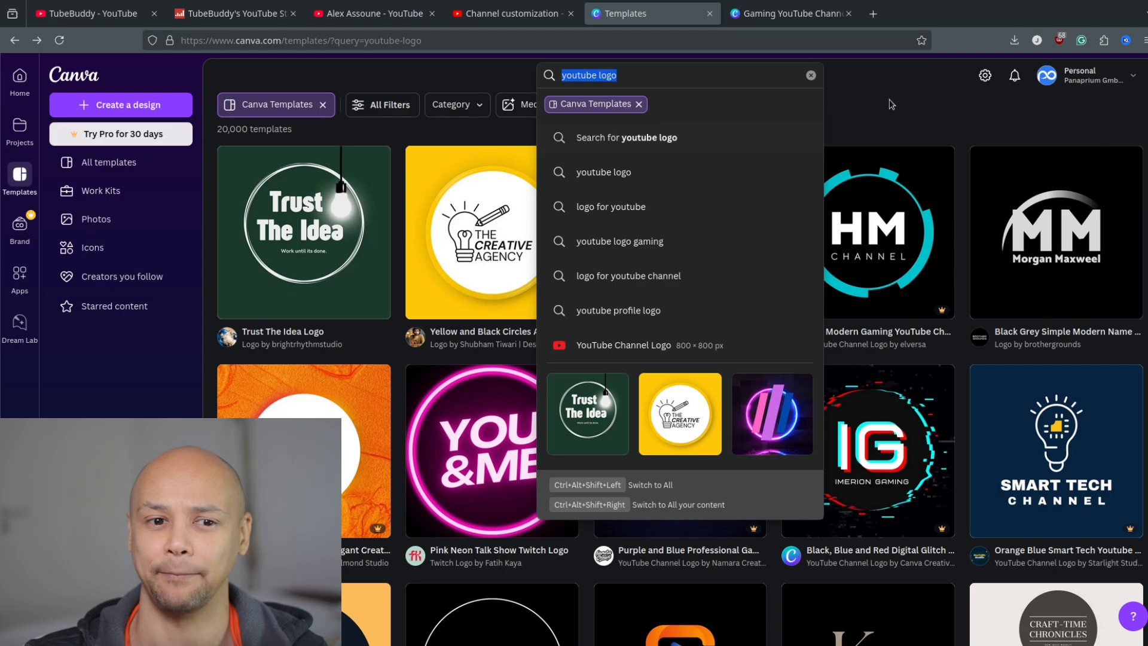
pyautogui.click(894, 111)
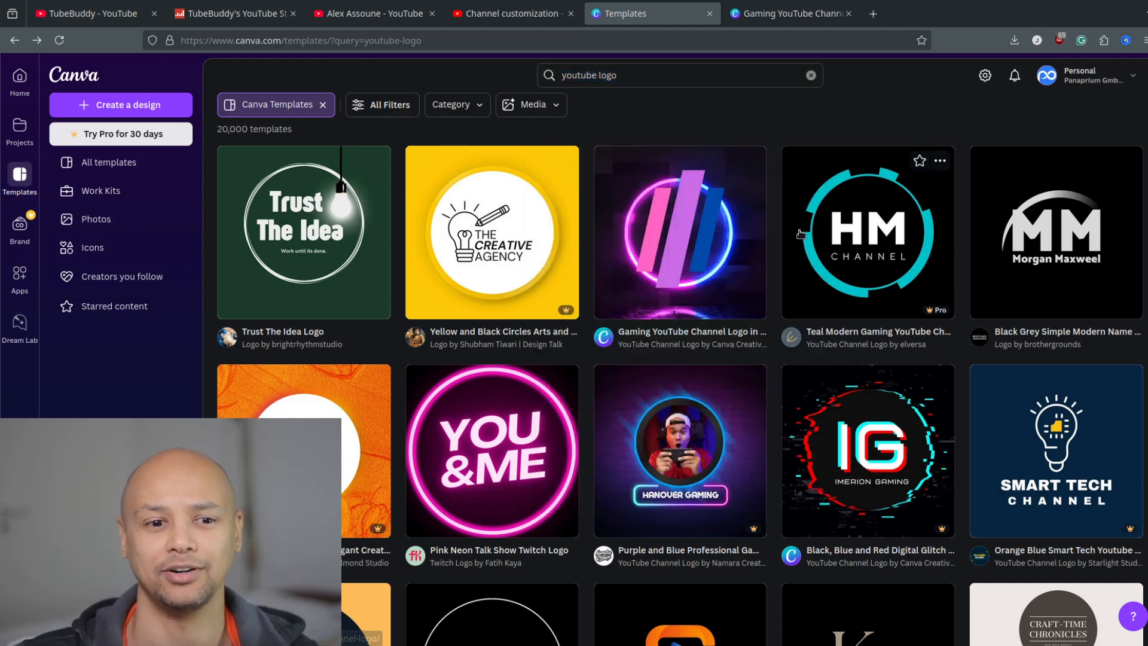
pyautogui.scroll(-10, 695, 187)
pyautogui.scroll(-18, 694, 186)
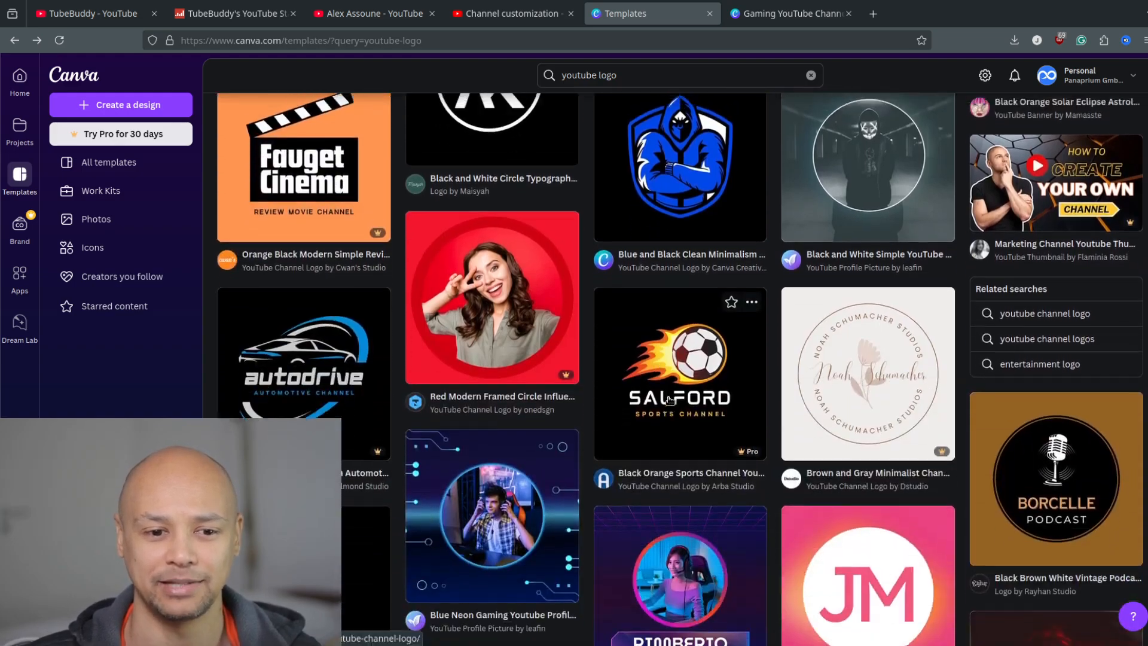
pyautogui.scroll(15, 658, 373)
pyautogui.scroll(10, 692, 376)
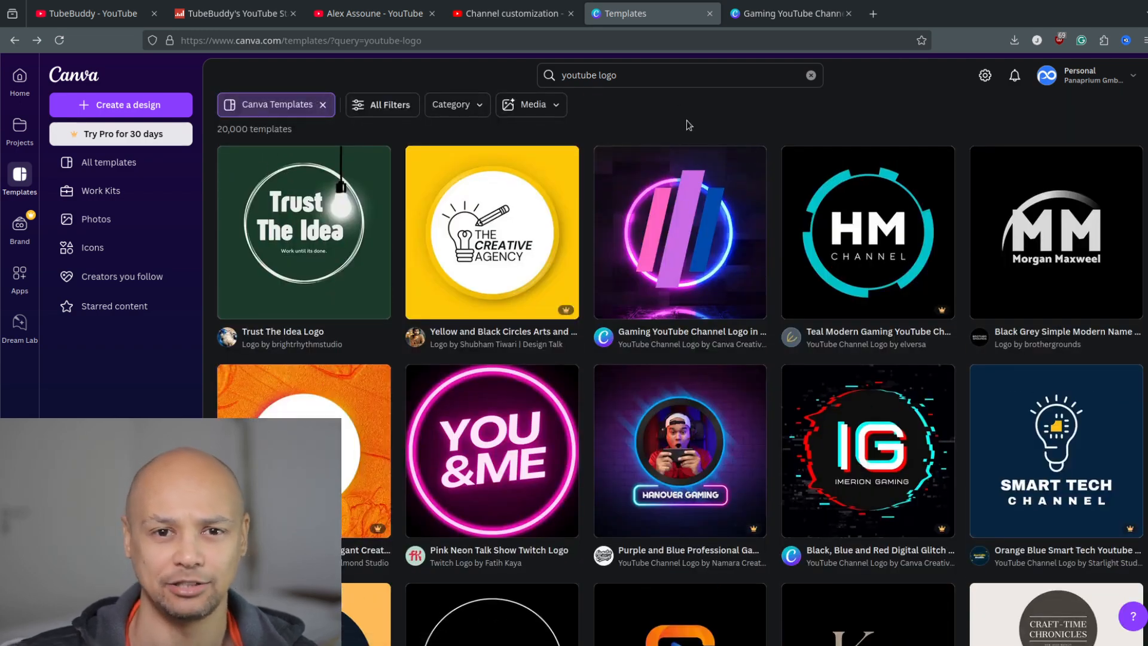
pyautogui.scroll(-10, 699, 350)
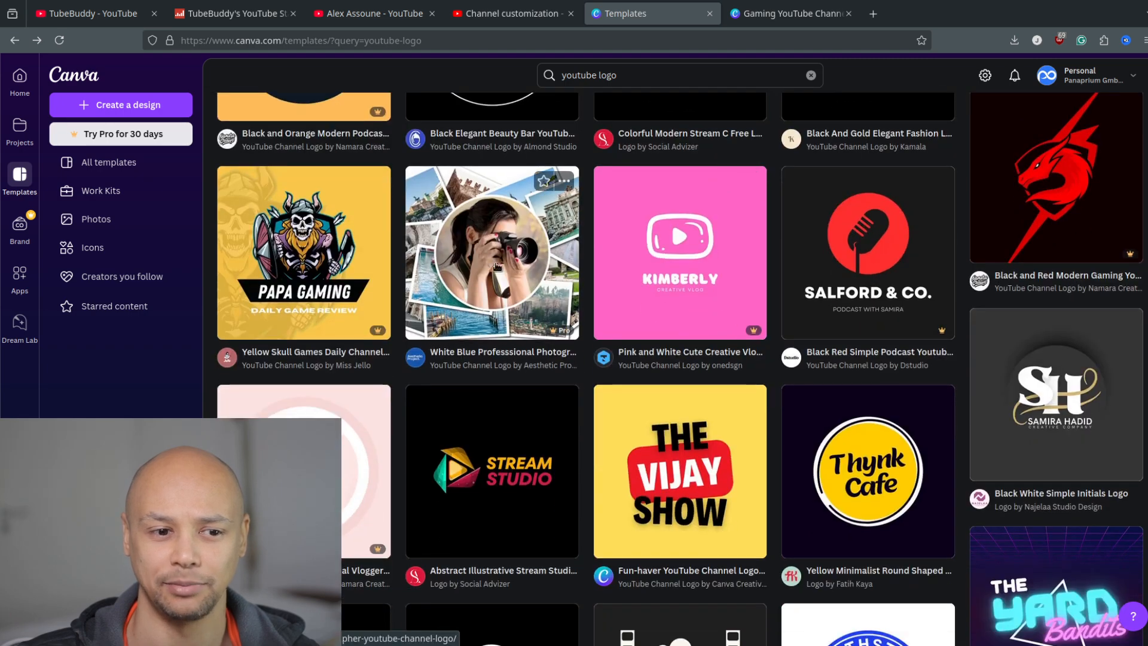
pyautogui.scroll(-3, 307, 280)
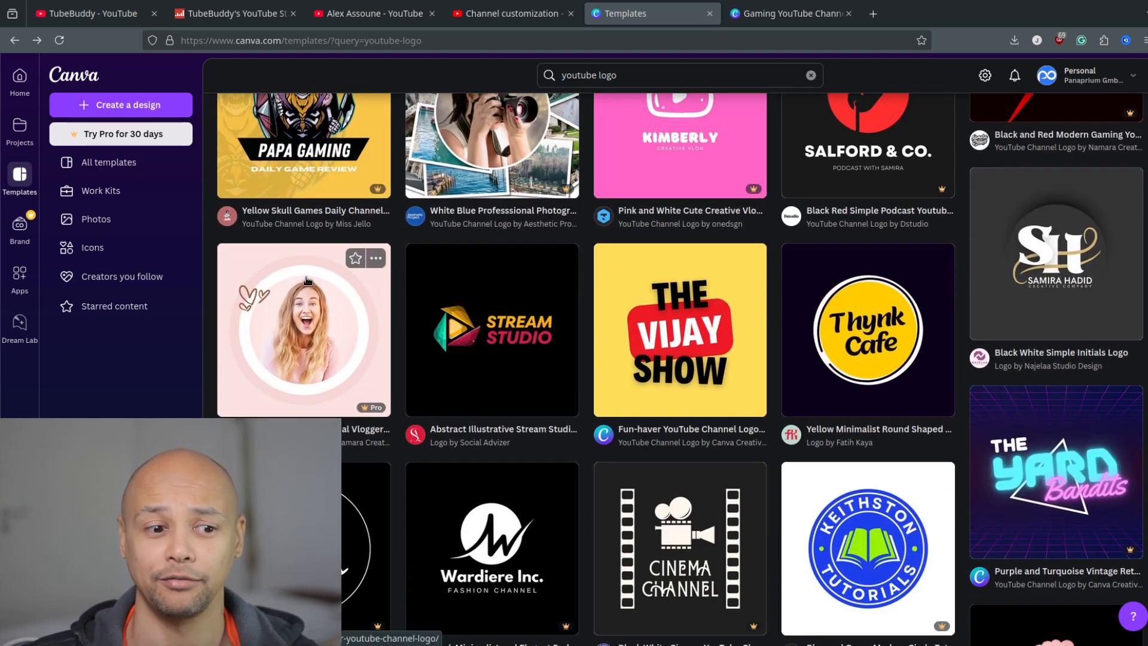
pyautogui.scroll(-15, 417, 386)
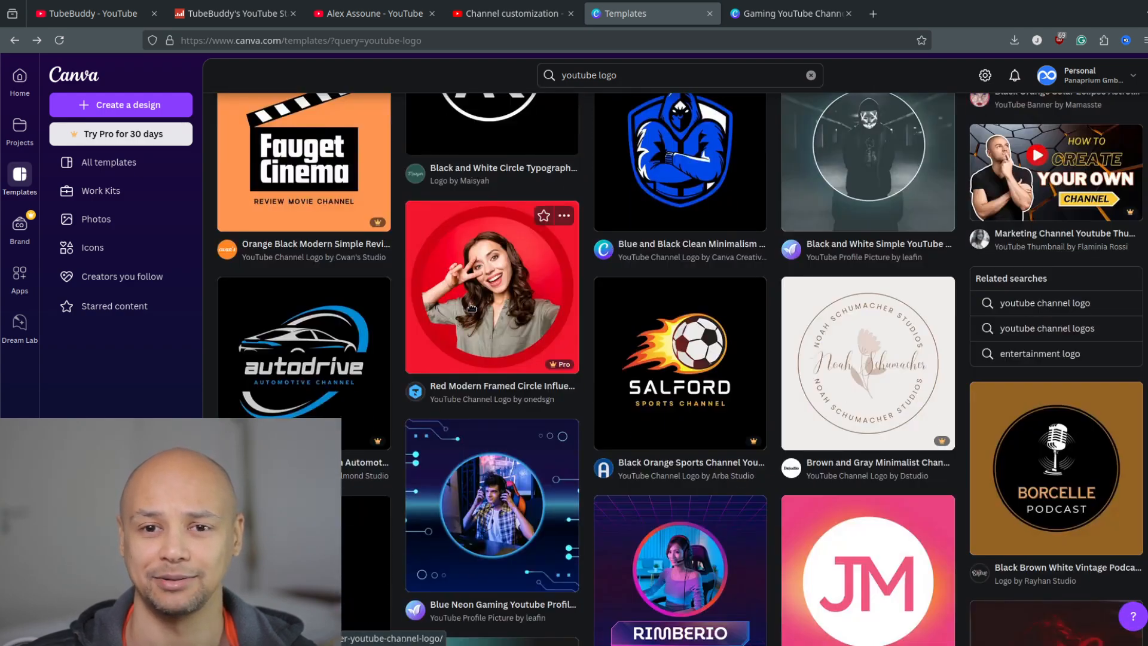
pyautogui.scroll(-15, 472, 308)
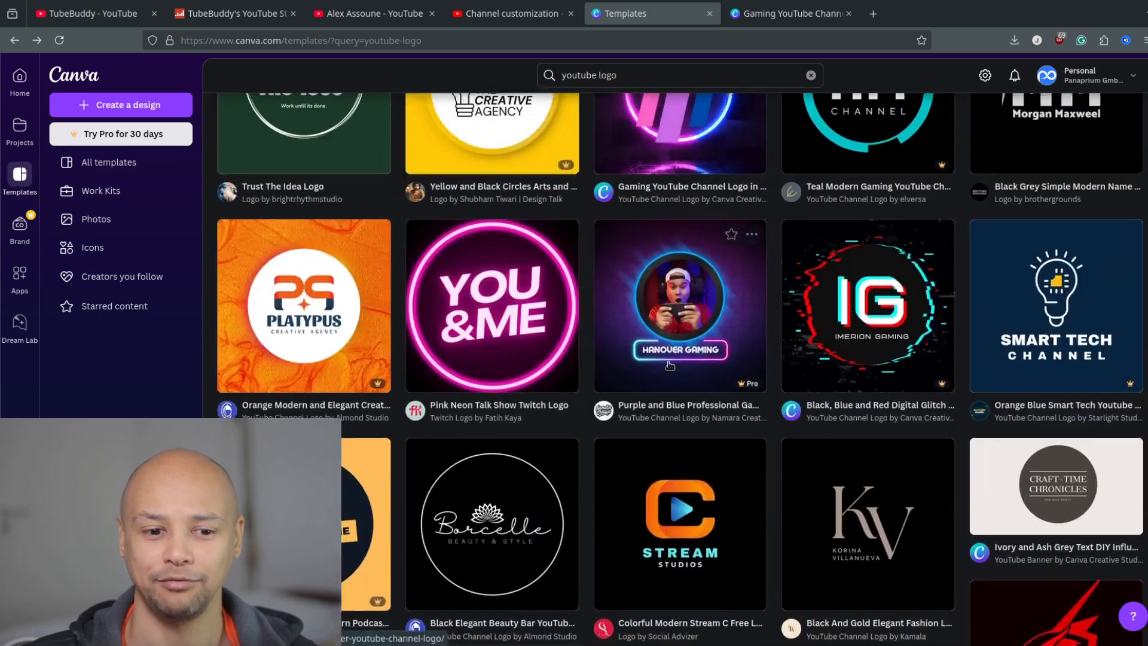
pyautogui.scroll(3, 670, 364)
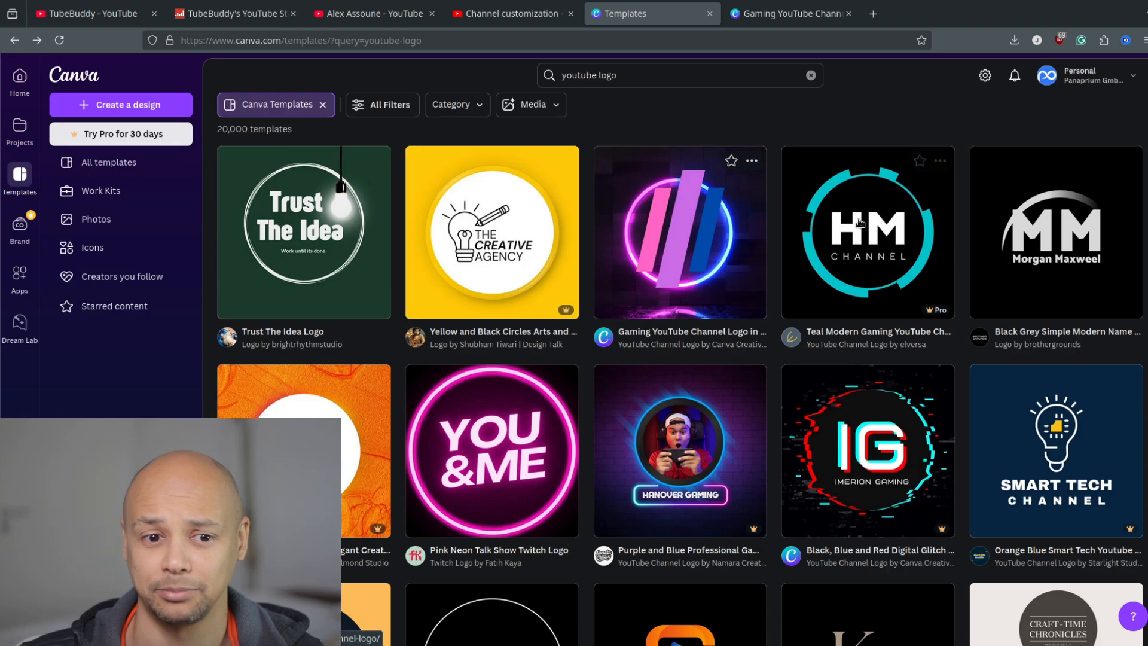
pyautogui.scroll(-12, 690, 286)
pyautogui.scroll(-6, 699, 341)
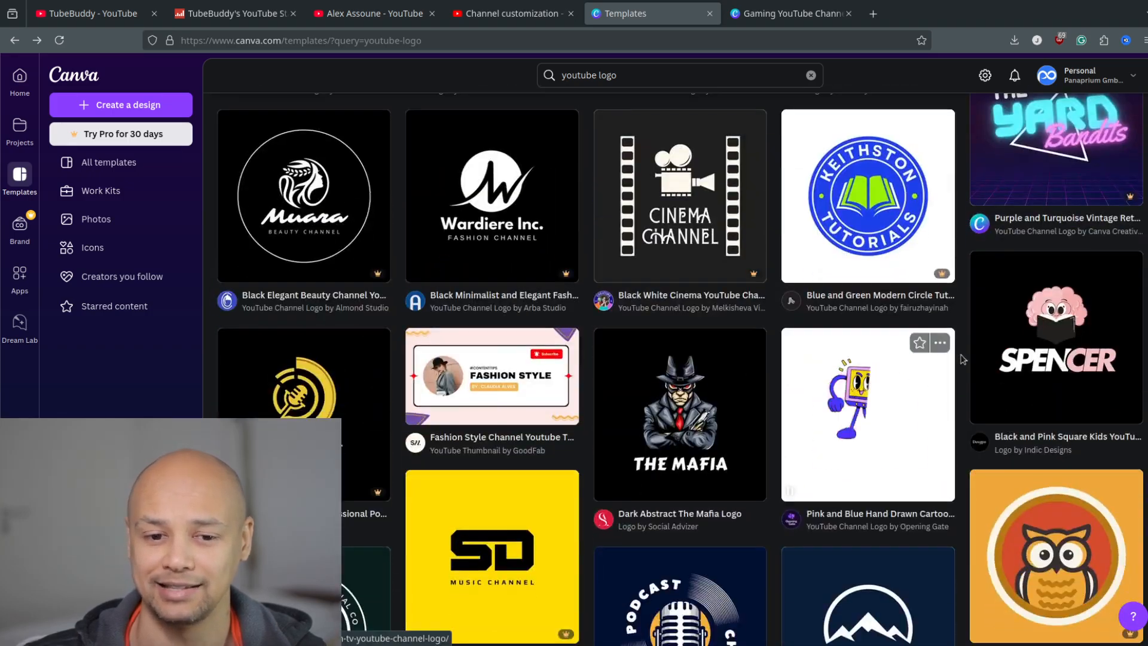
pyautogui.scroll(-5, 731, 394)
pyautogui.scroll(-5, 731, 395)
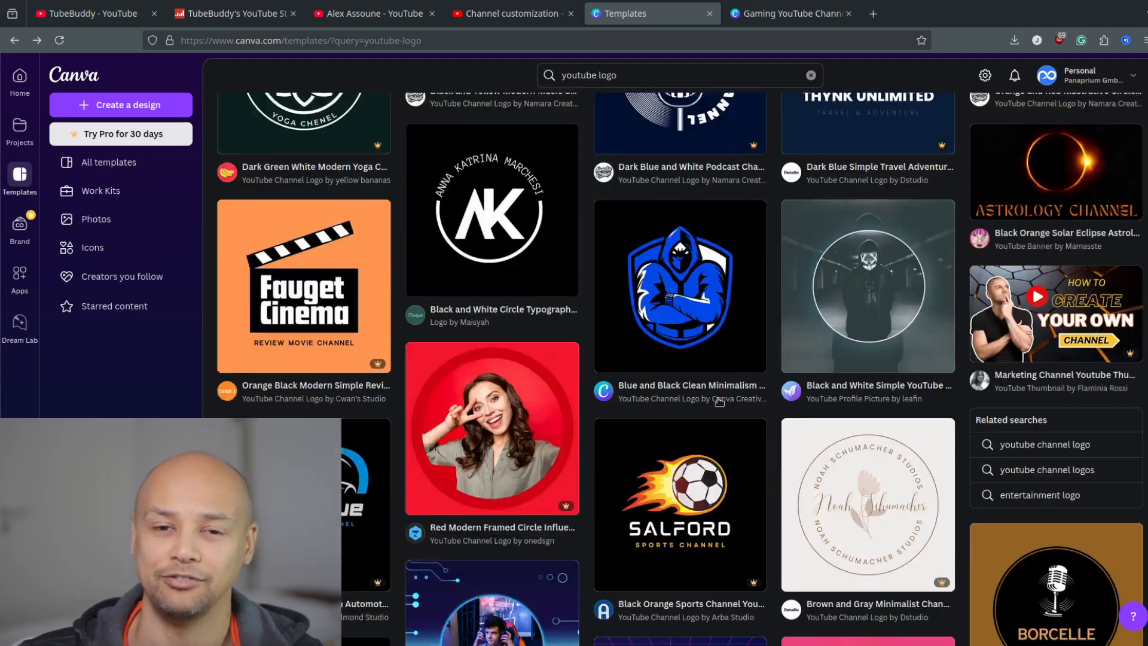
pyautogui.scroll(20, 717, 398)
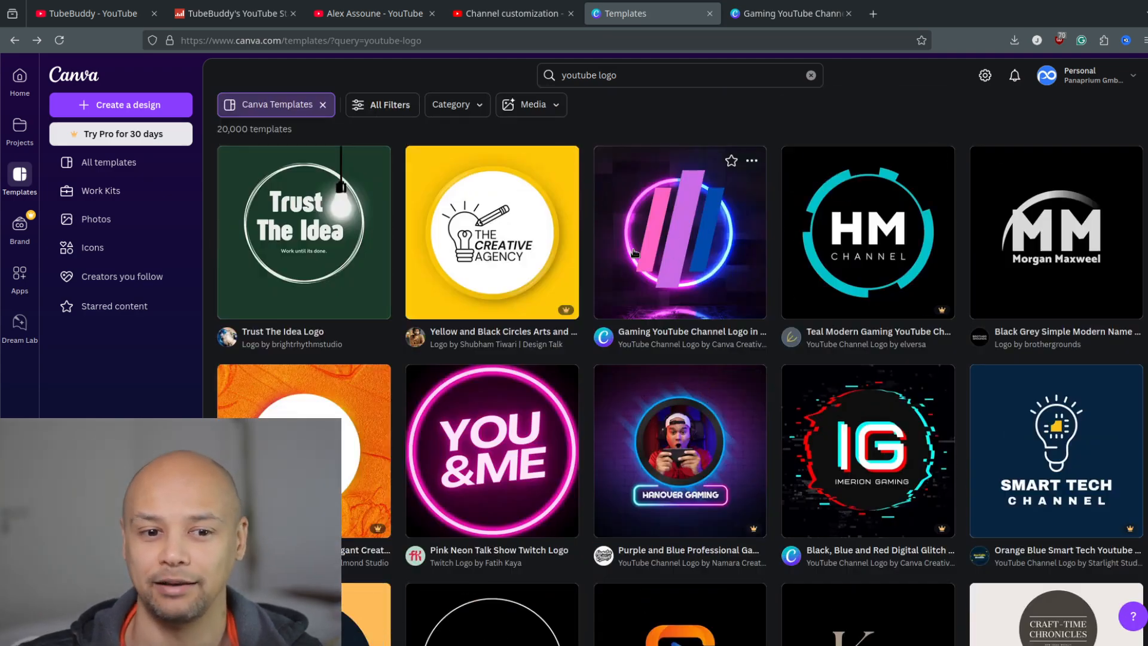
# Preview the "Gaming YouTube Channel Logo in Blue Pink Typelectric Style" template and bring up its design in the Canva editor.
pyautogui.click(706, 234)
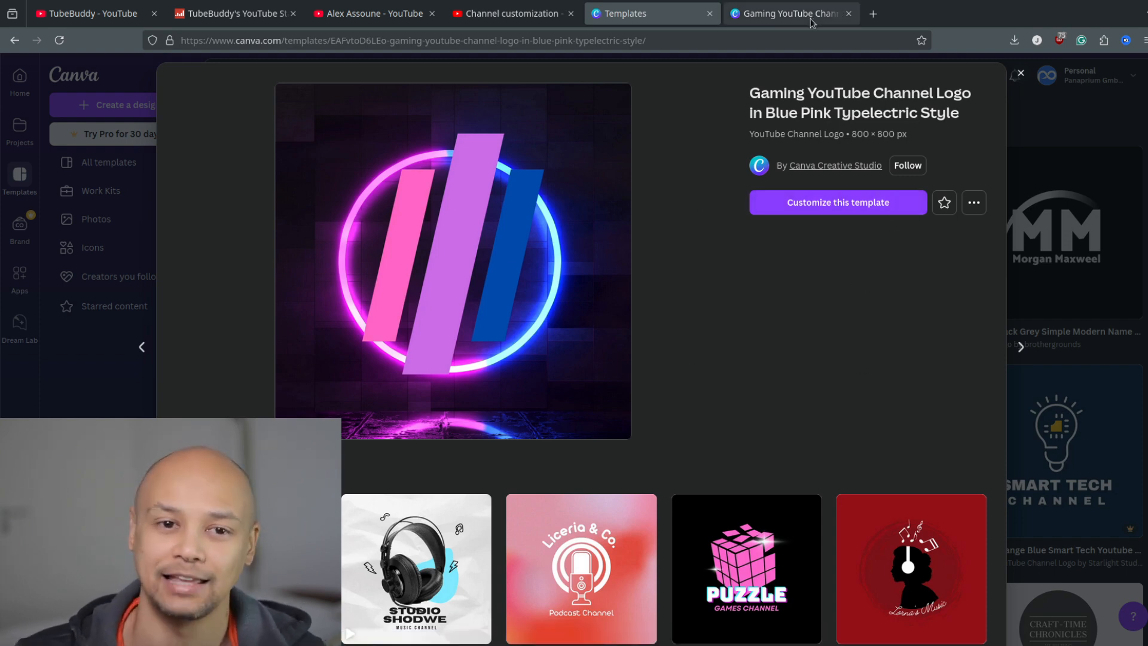
pyautogui.click(752, 23)
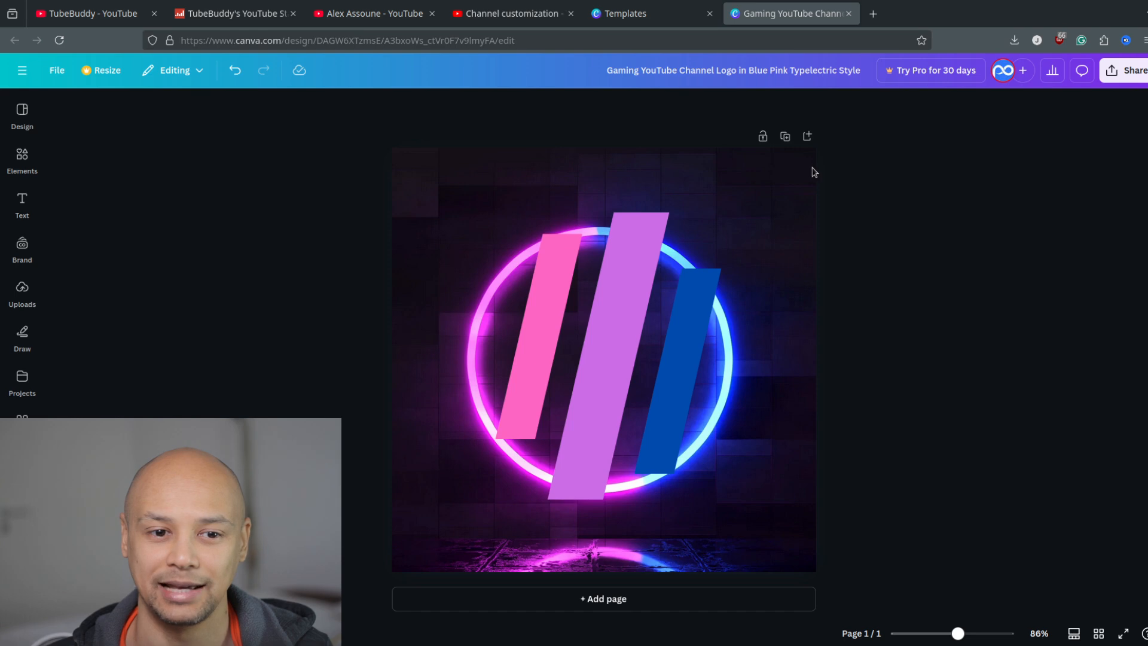
pyautogui.click(737, 212)
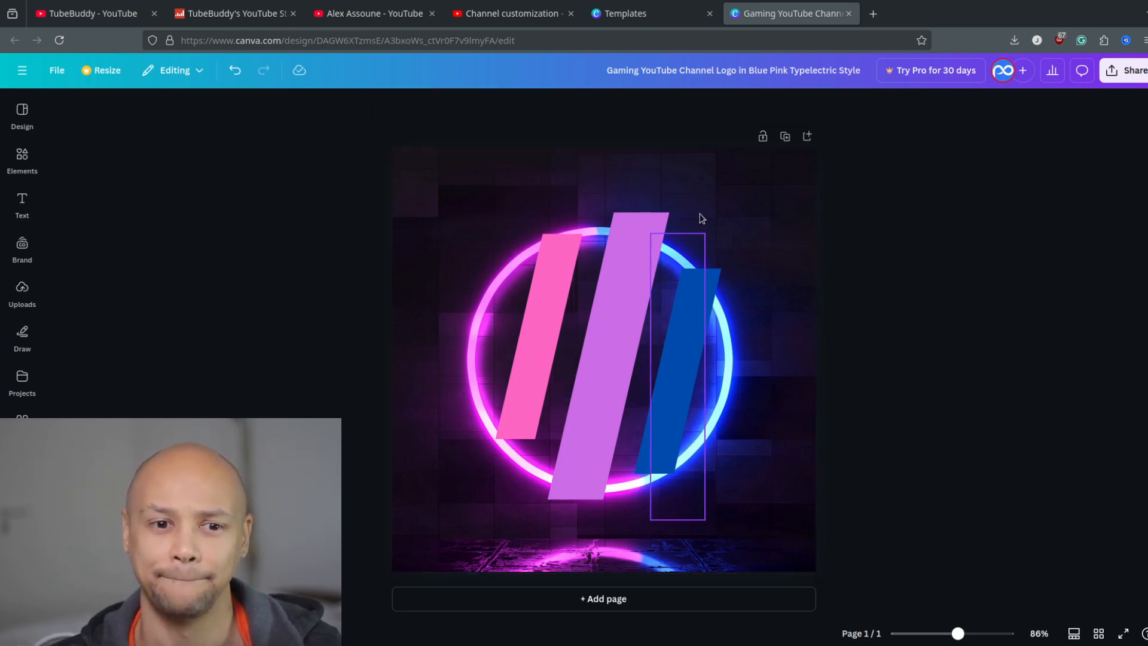
pyautogui.click(952, 293)
pyautogui.click(764, 224)
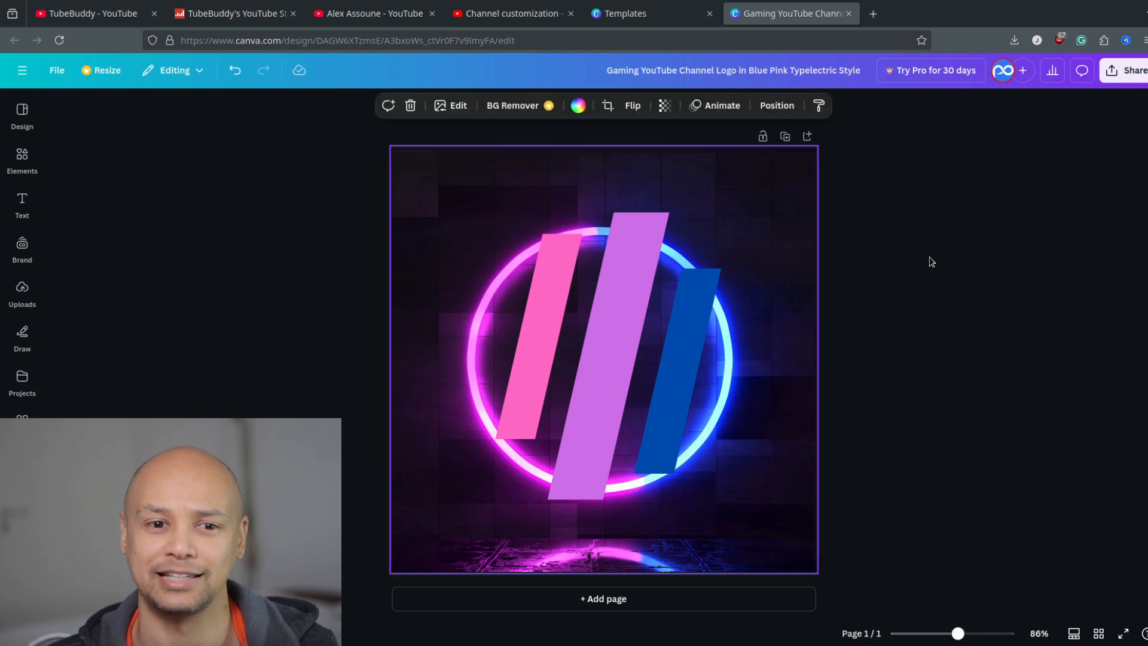
pyautogui.click(903, 264)
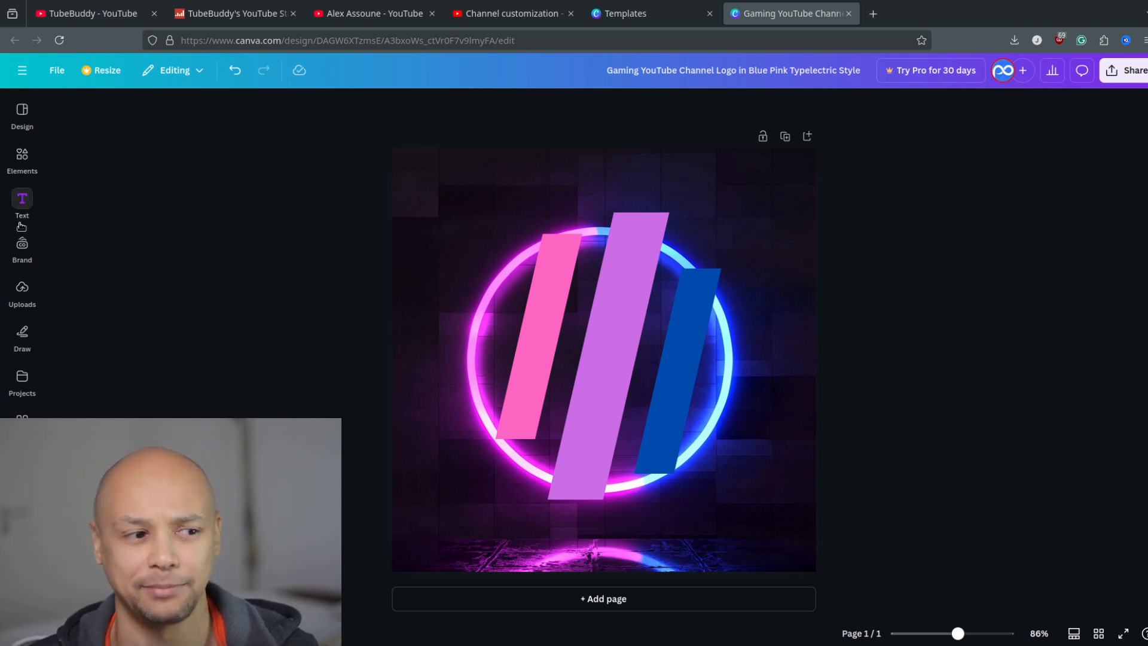
pyautogui.click(22, 201)
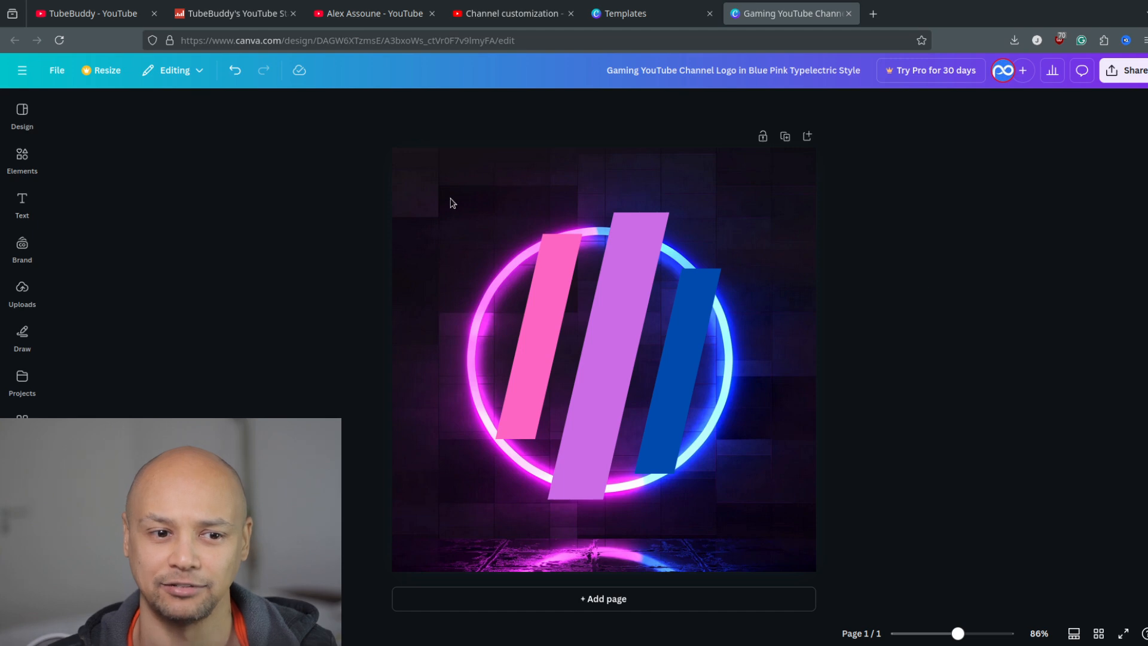
pyautogui.click(428, 284)
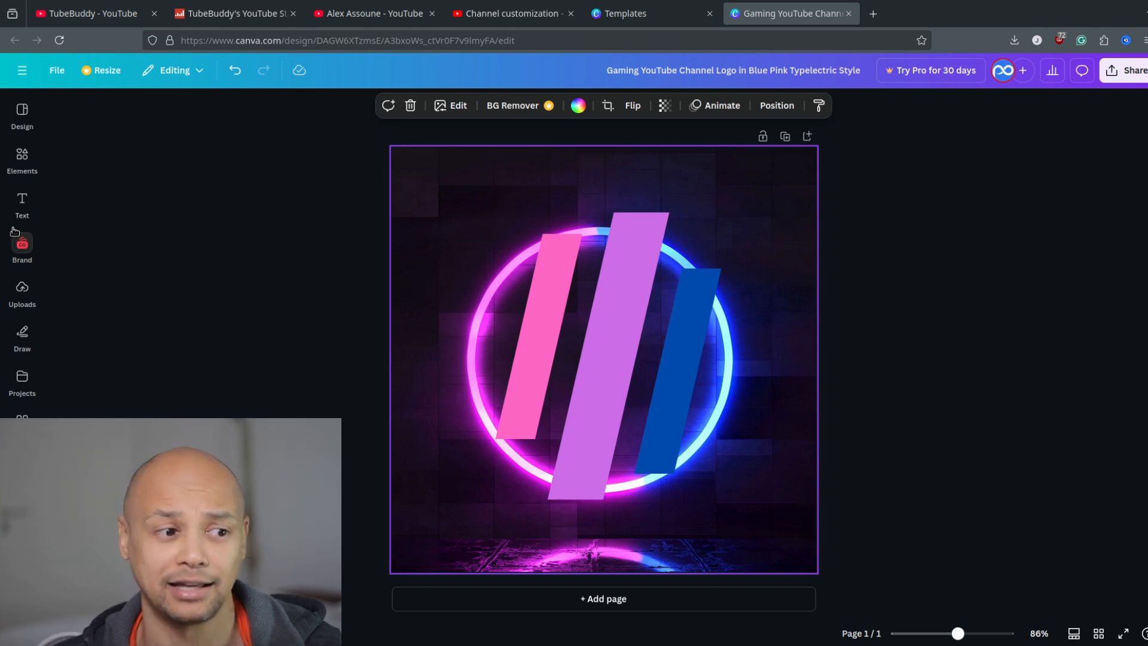
pyautogui.click(23, 245)
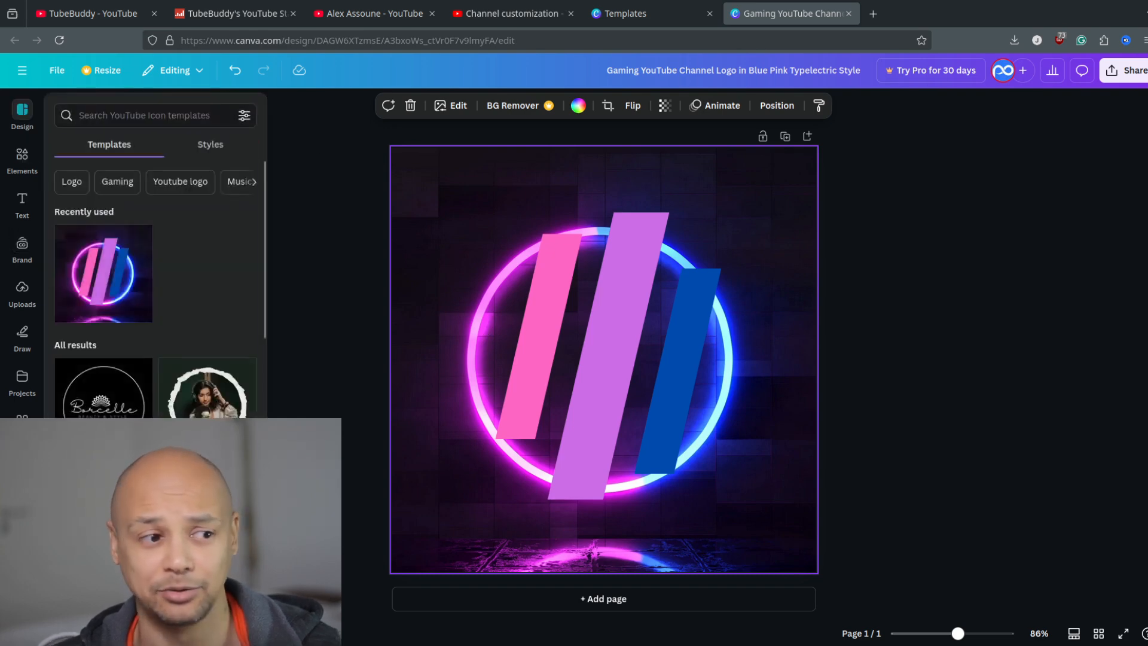
# Try the dusk photo of the twin skyscrapers from the "tower" photo results as a full-page background, and delete it.
pyautogui.click(22, 143)
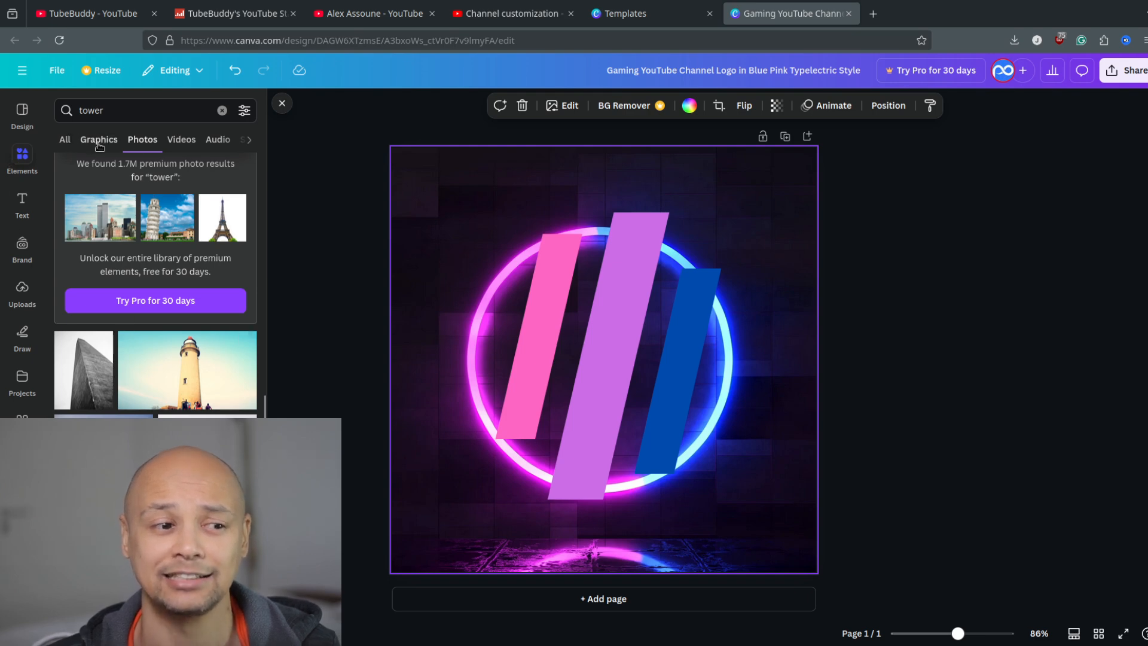
pyautogui.scroll(-10, 108, 228)
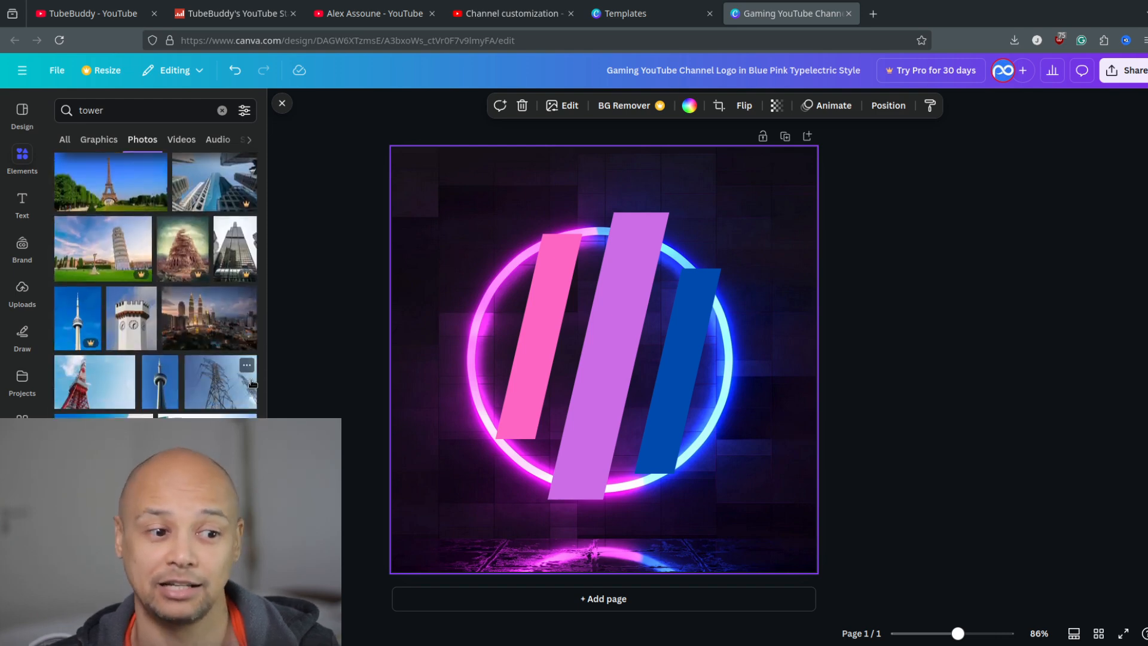
pyautogui.scroll(8, 156, 326)
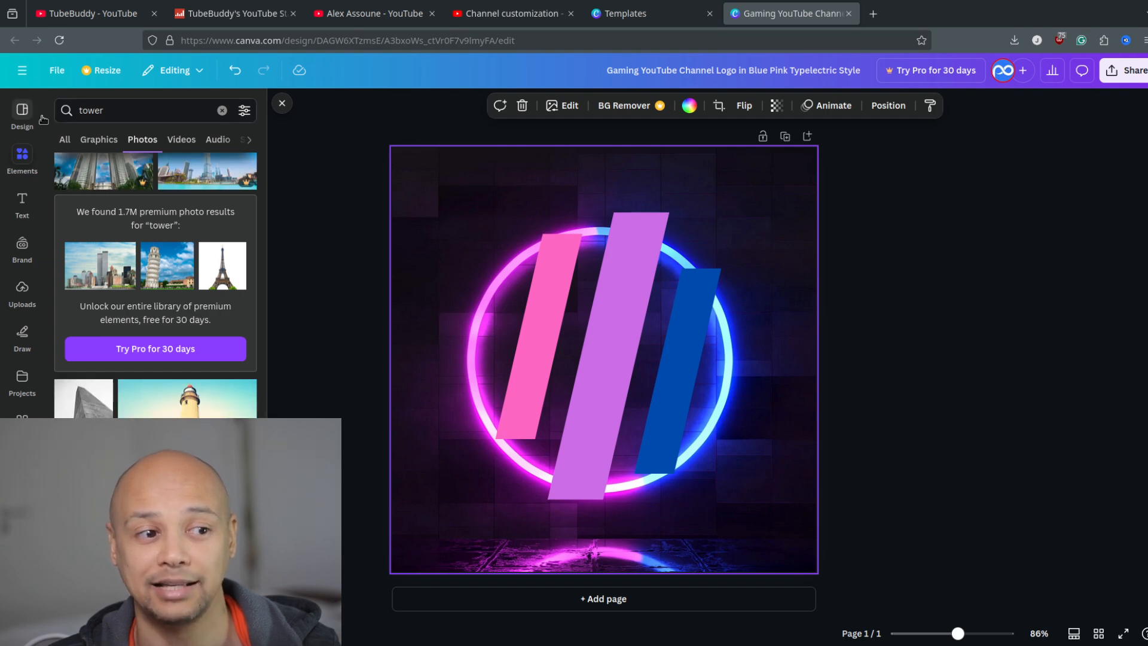
pyautogui.scroll(-3, 155, 287)
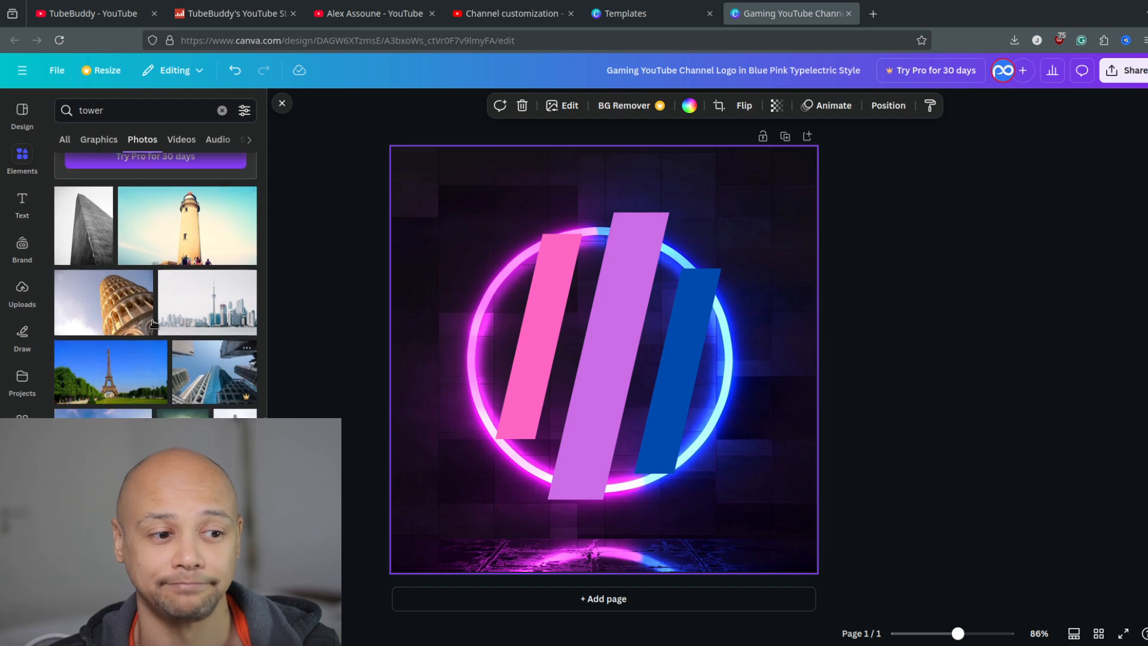
pyautogui.scroll(-2, 155, 287)
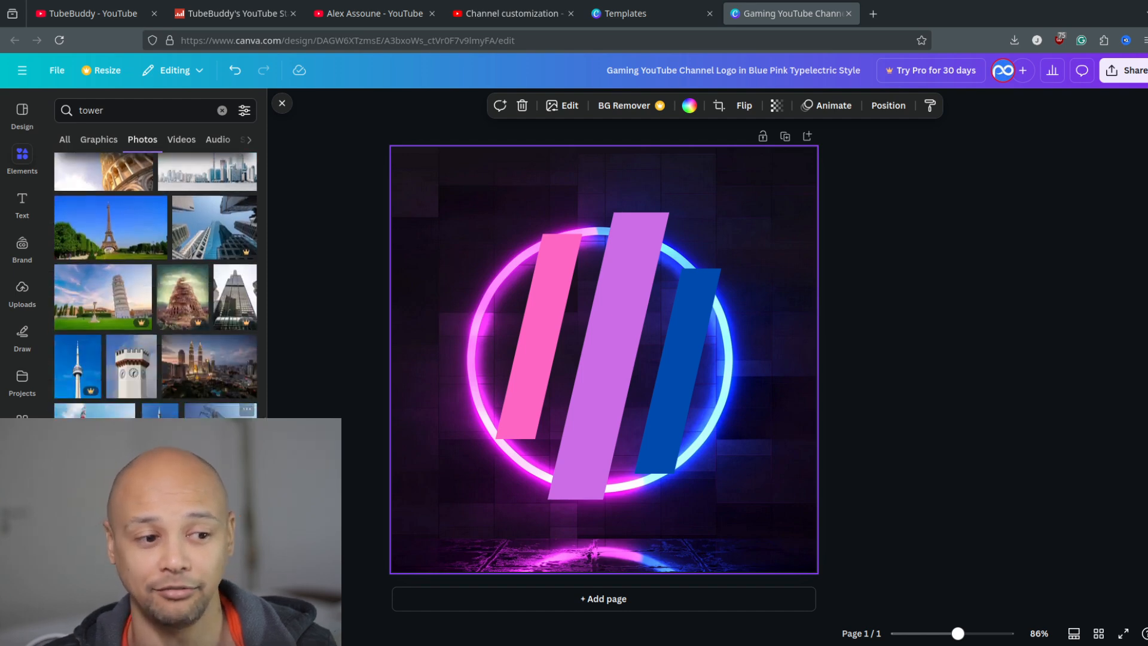
pyautogui.click(201, 369)
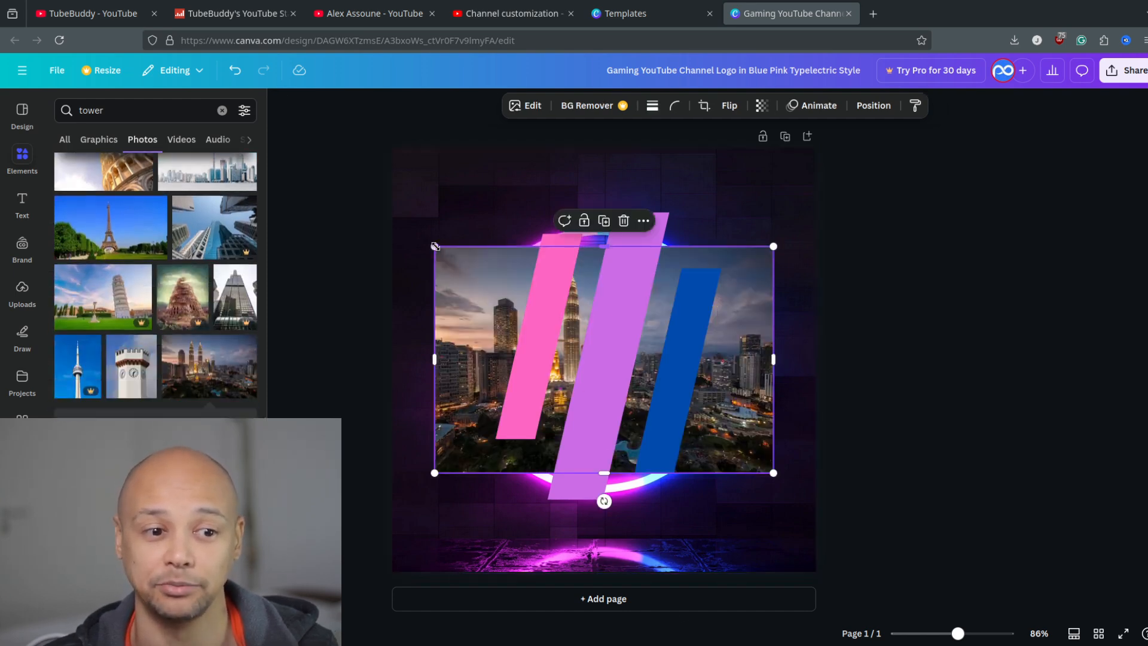
pyautogui.moveTo(435, 246); pyautogui.dragTo(265, 131)
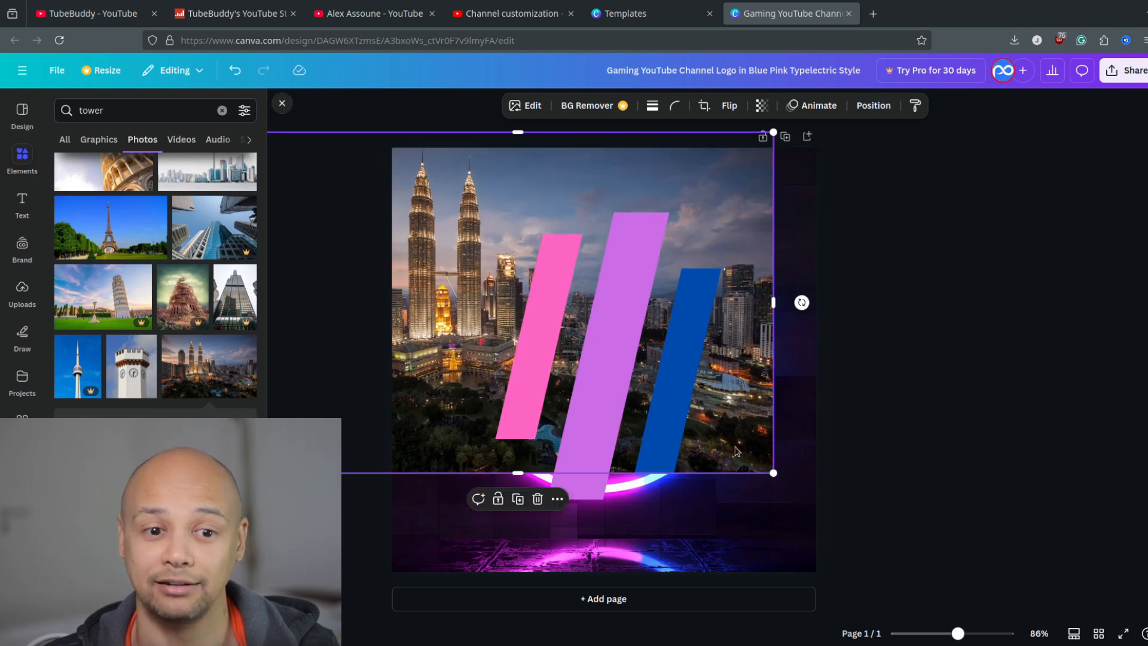
pyautogui.moveTo(774, 472); pyautogui.dragTo(943, 586)
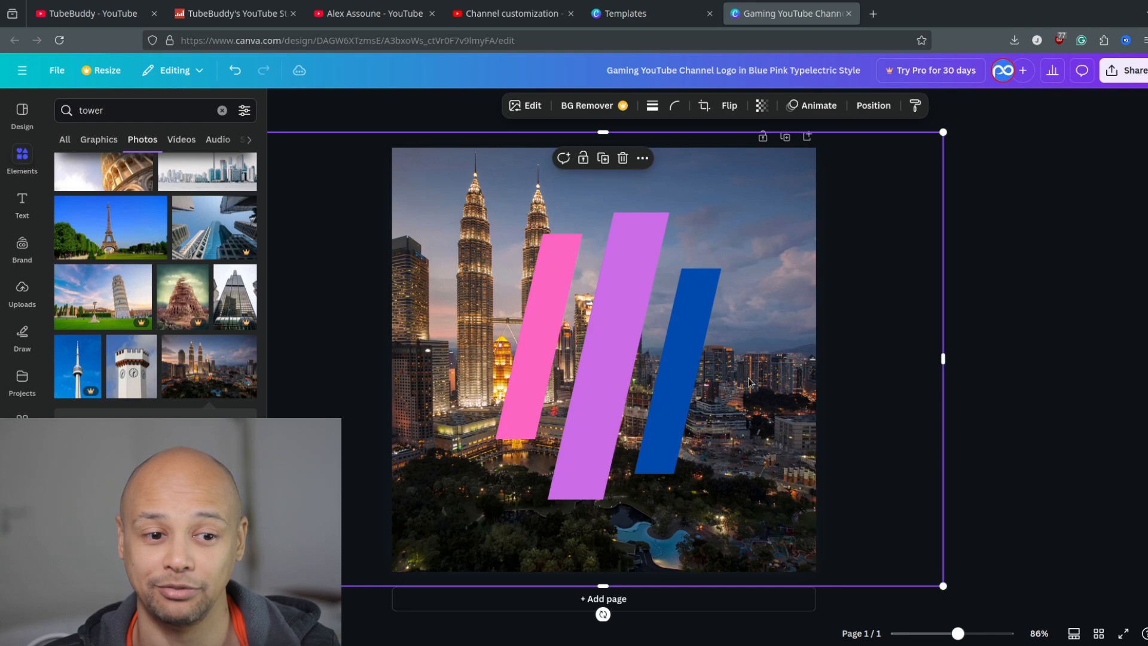
pyautogui.moveTo(749, 382); pyautogui.dragTo(837, 389)
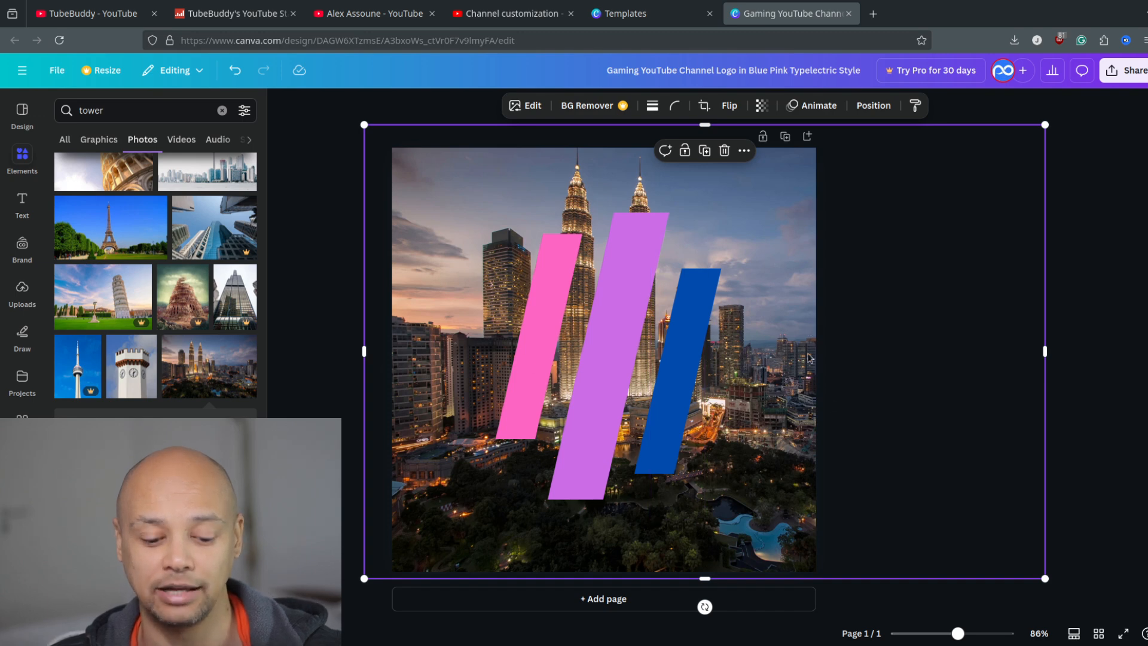
pyautogui.press('Delete')
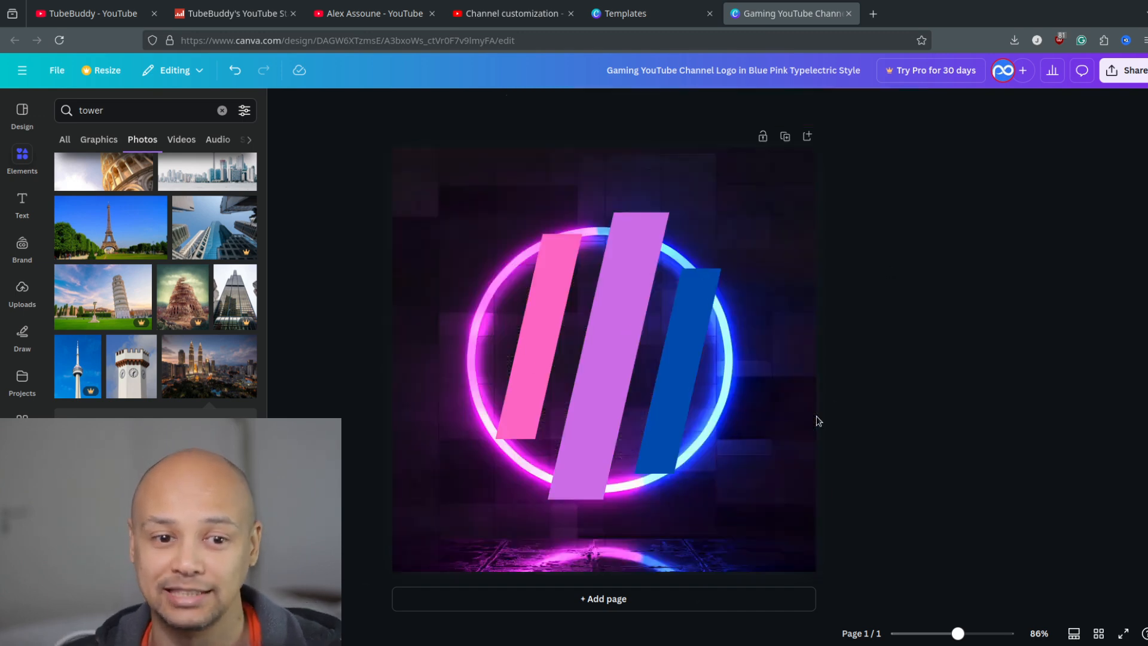
# Try the orange sunset photo of a lattice tower over a city as the full-page background, and delete it.
pyautogui.scroll(-5, 156, 287)
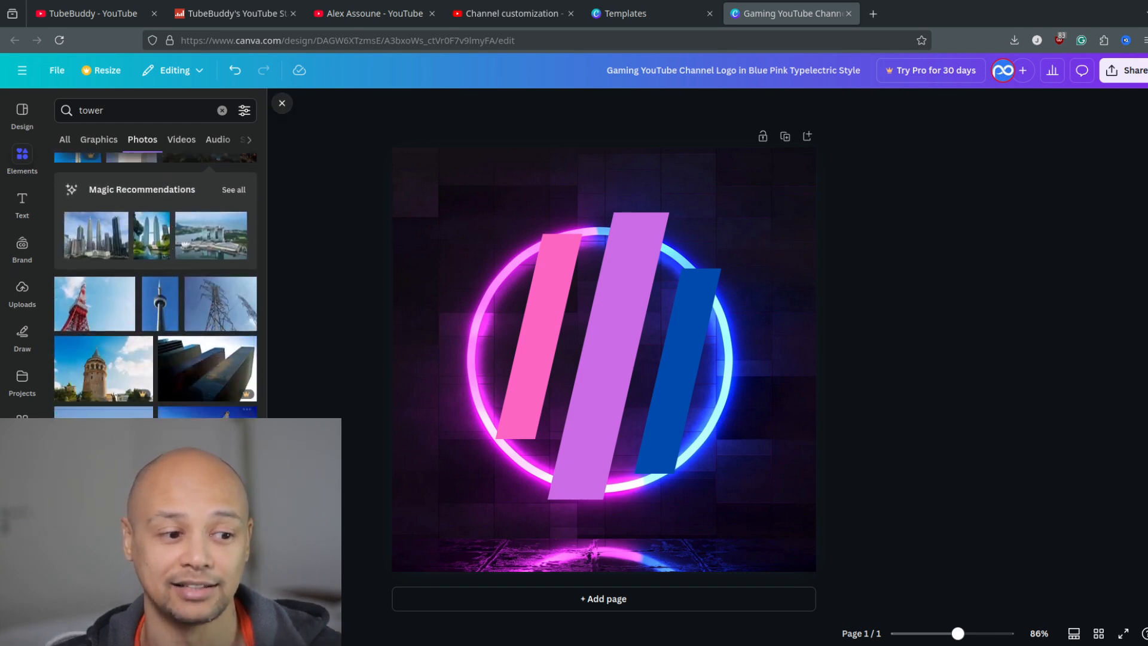
pyautogui.scroll(-3, 155, 287)
pyautogui.click(223, 360)
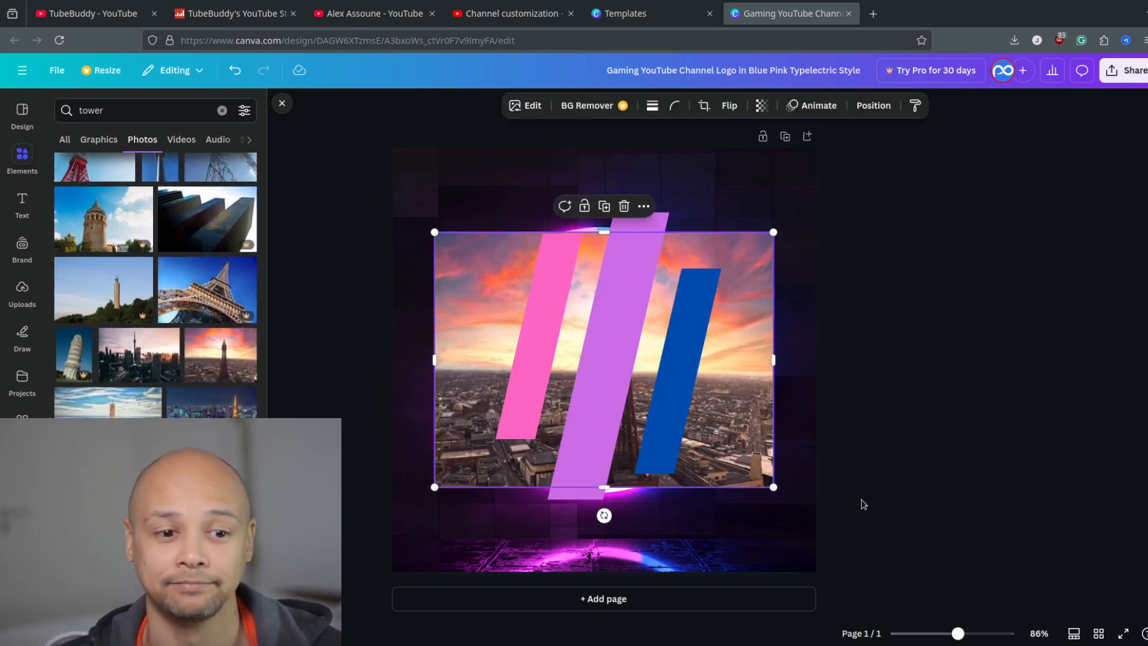
pyautogui.moveTo(436, 232); pyautogui.dragTo(309, 137)
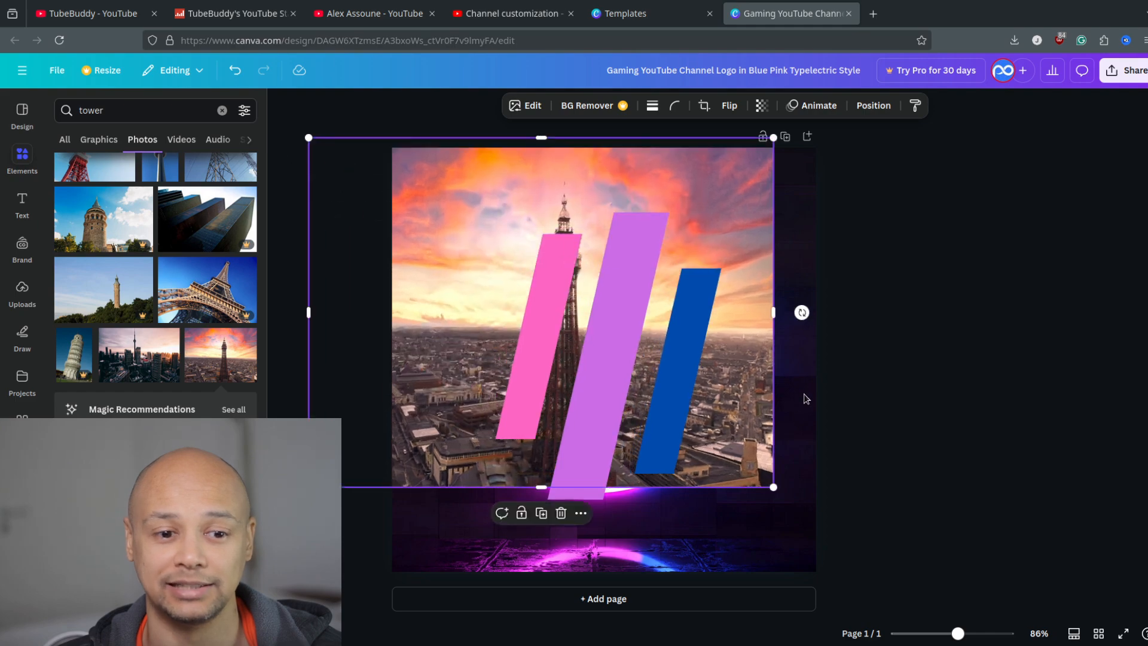
pyautogui.moveTo(773, 487); pyautogui.dragTo(905, 584)
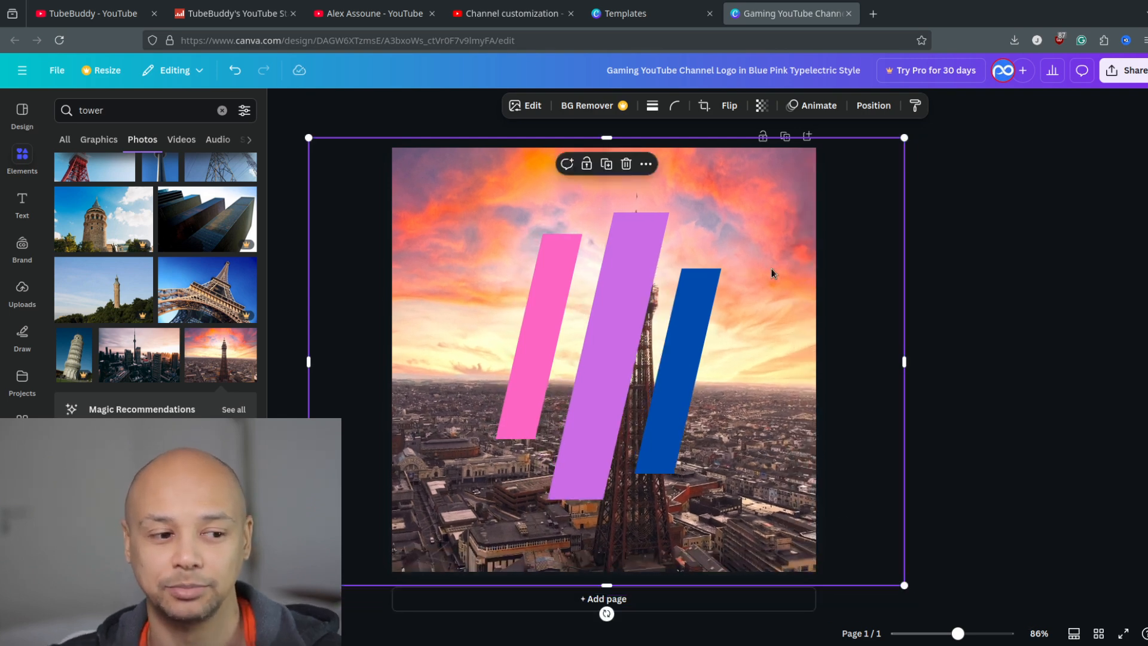
pyautogui.press('Delete')
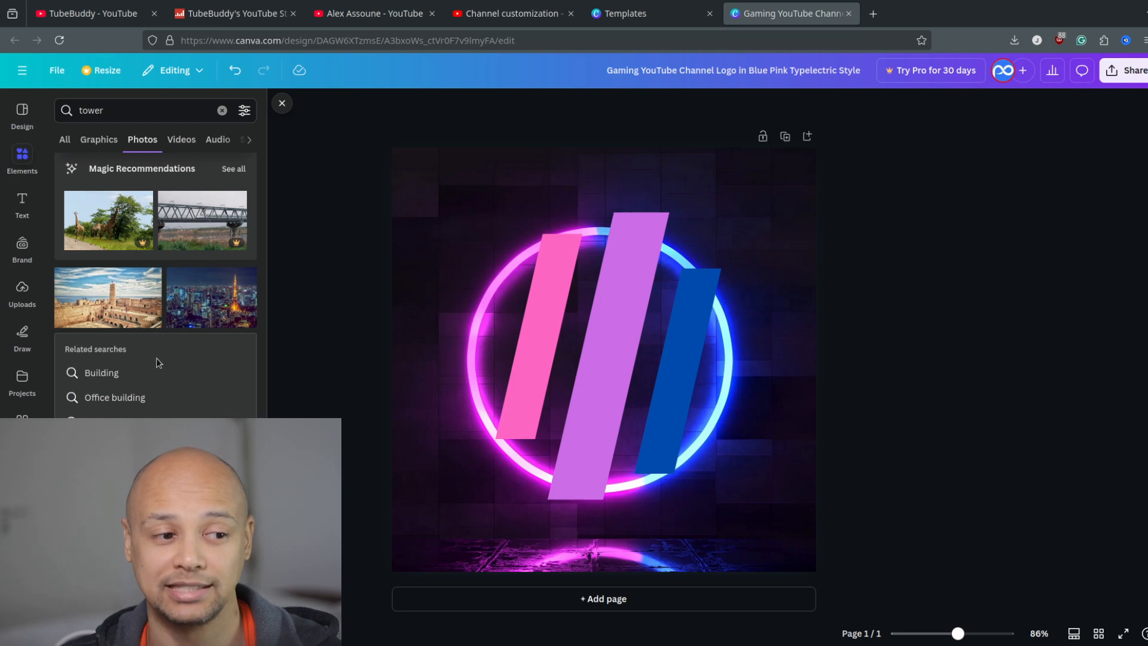
# Add the night city skyline photo with the lit orange tower, and enlarge and position it to cover the whole page behind the bars.
pyautogui.click(219, 299)
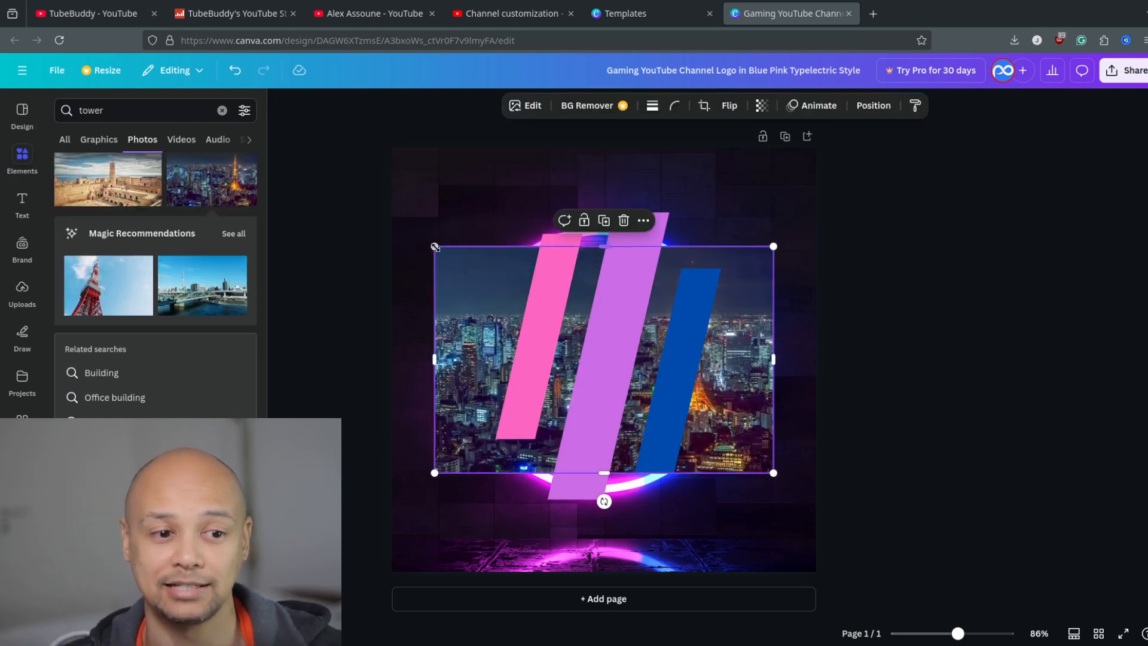
pyautogui.moveTo(435, 246); pyautogui.dragTo(251, 123)
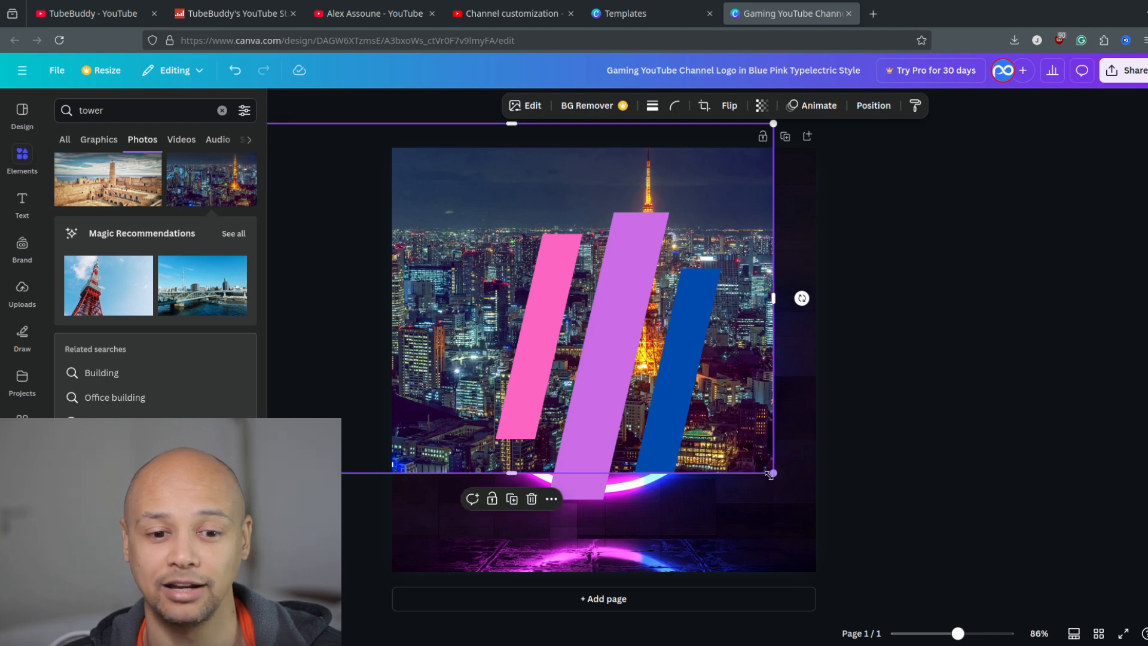
pyautogui.moveTo(770, 474); pyautogui.dragTo(1055, 608)
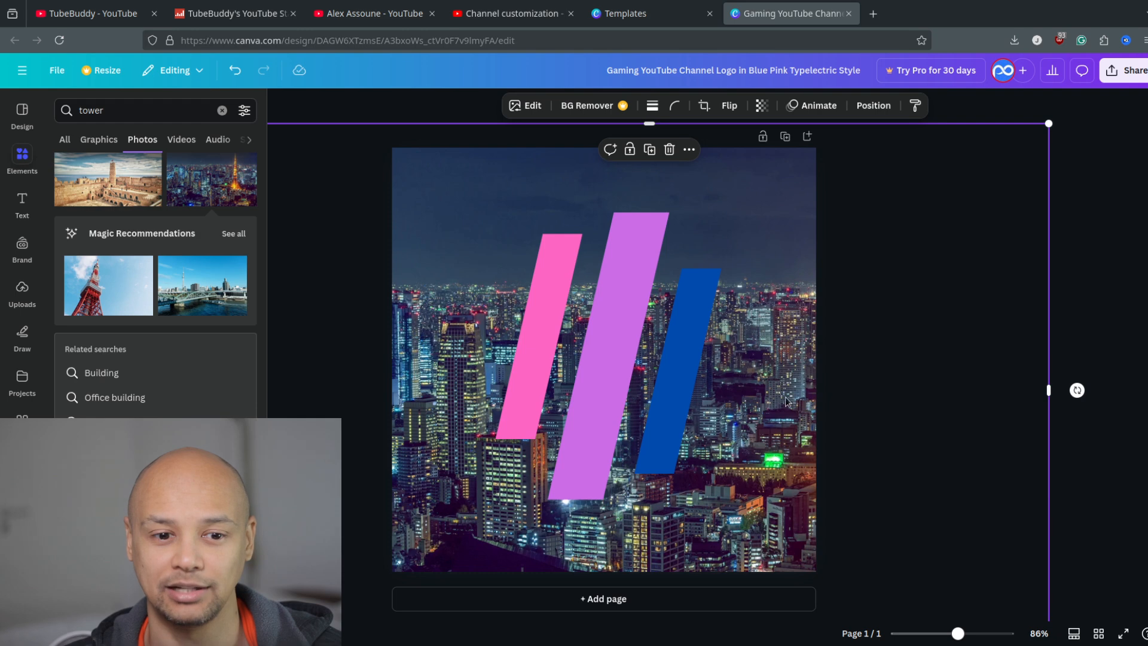
pyautogui.moveTo(787, 402); pyautogui.dragTo(804, 291)
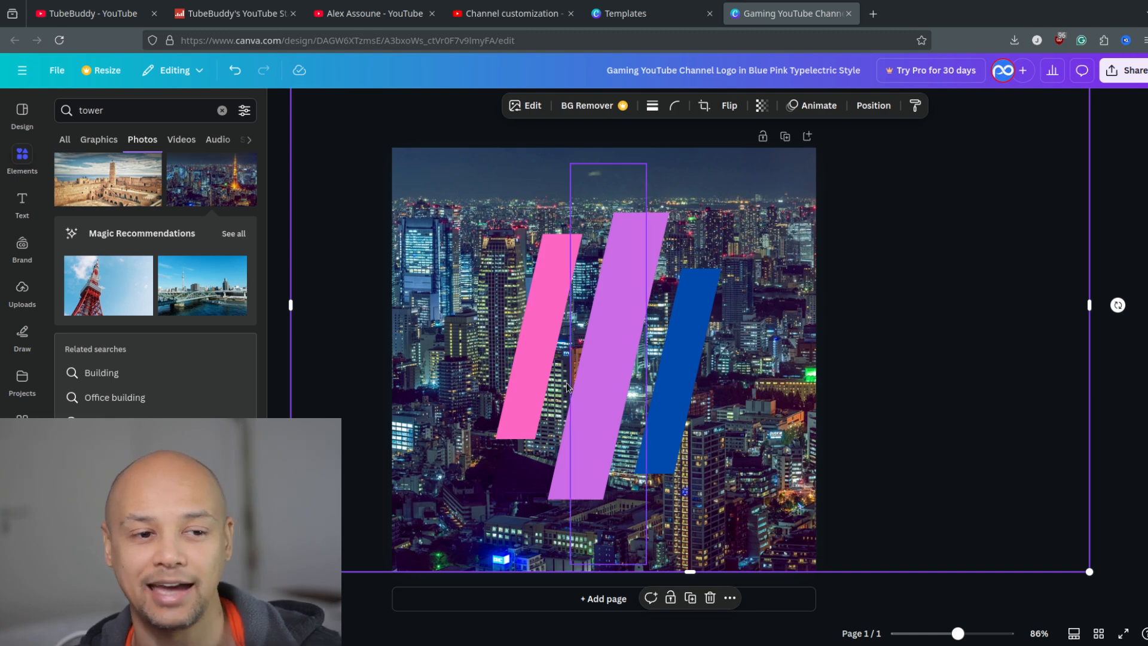
pyautogui.moveTo(511, 477); pyautogui.dragTo(512, 516)
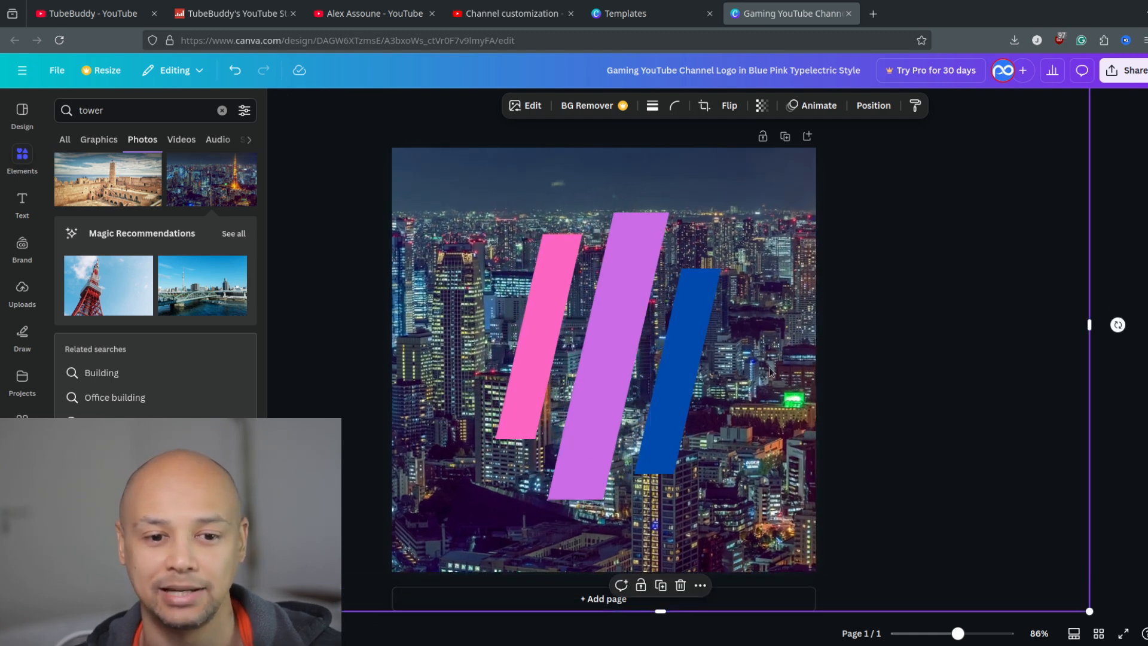
pyautogui.moveTo(833, 332); pyautogui.dragTo(880, 293)
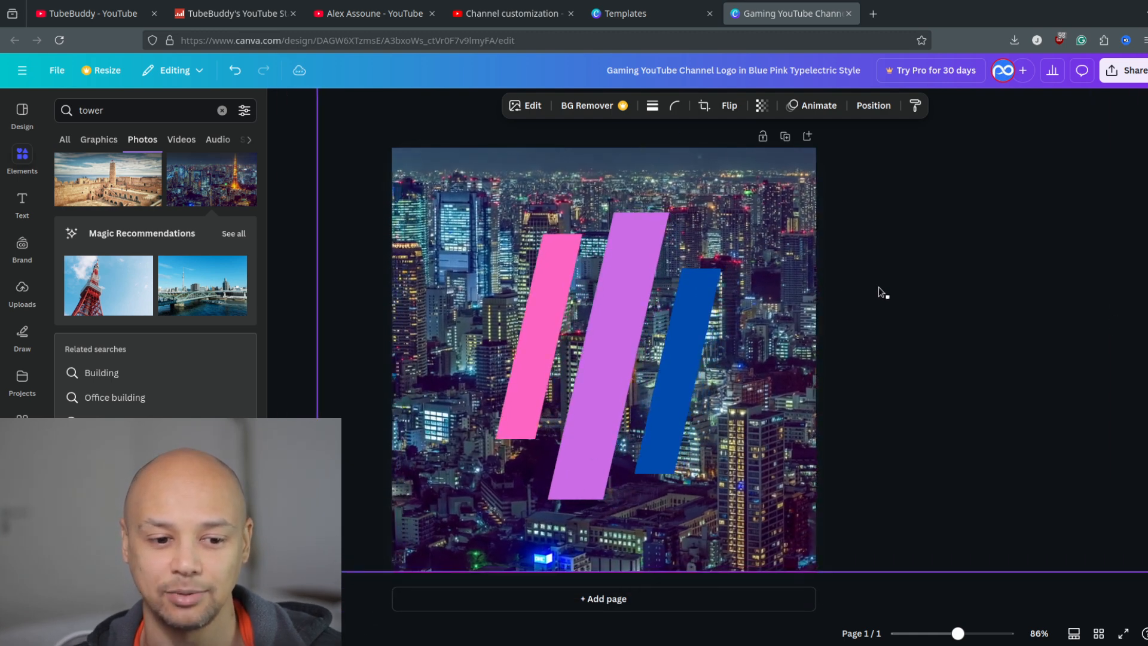
pyautogui.click(1028, 400)
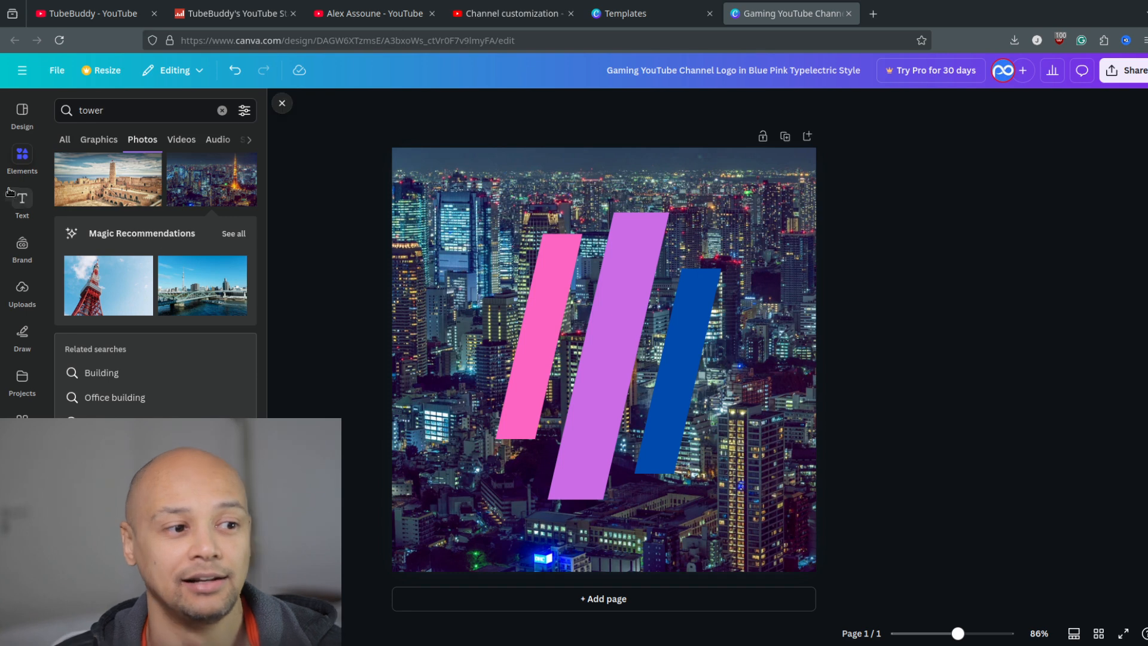
# Clear the "tower" element search and add a circle shape to the page, enlarged behind the slanted bars.
pyautogui.click(65, 143)
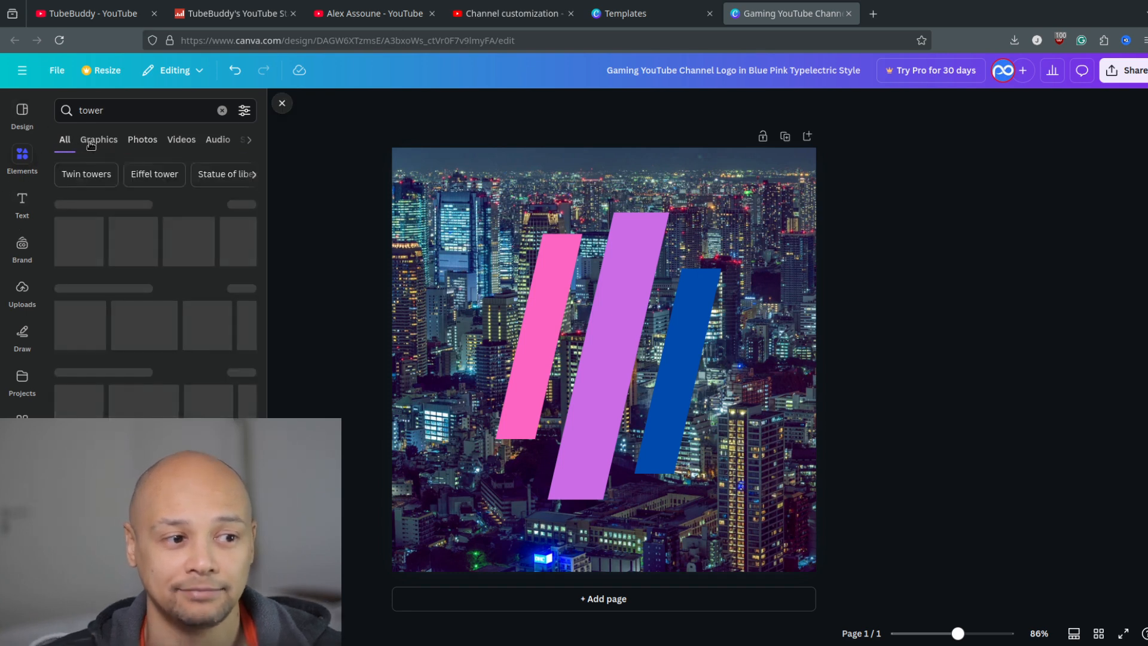
pyautogui.click(97, 142)
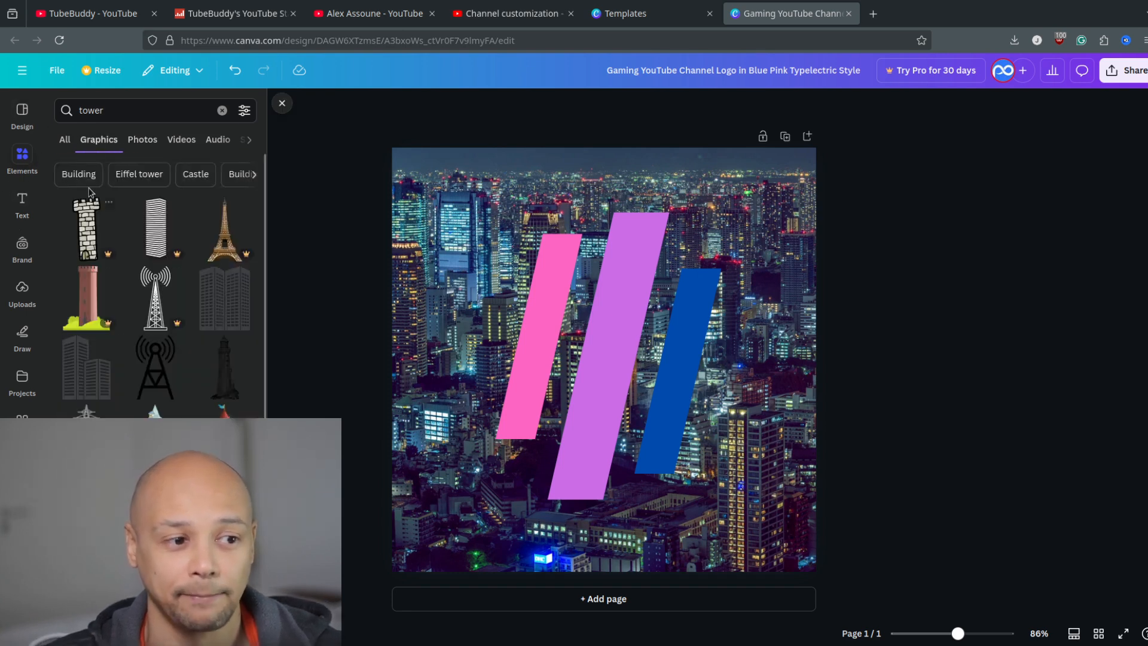
pyautogui.click(64, 141)
pyautogui.click(222, 111)
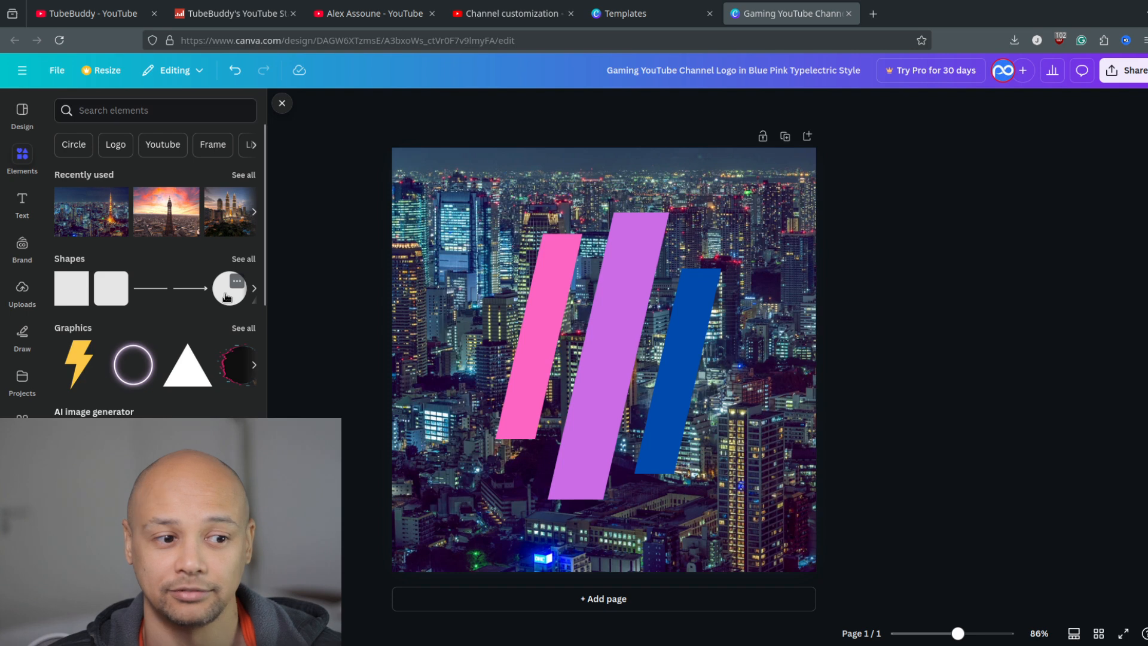
pyautogui.click(227, 295)
pyautogui.moveTo(538, 295); pyautogui.dragTo(458, 213)
pyautogui.click(572, 307)
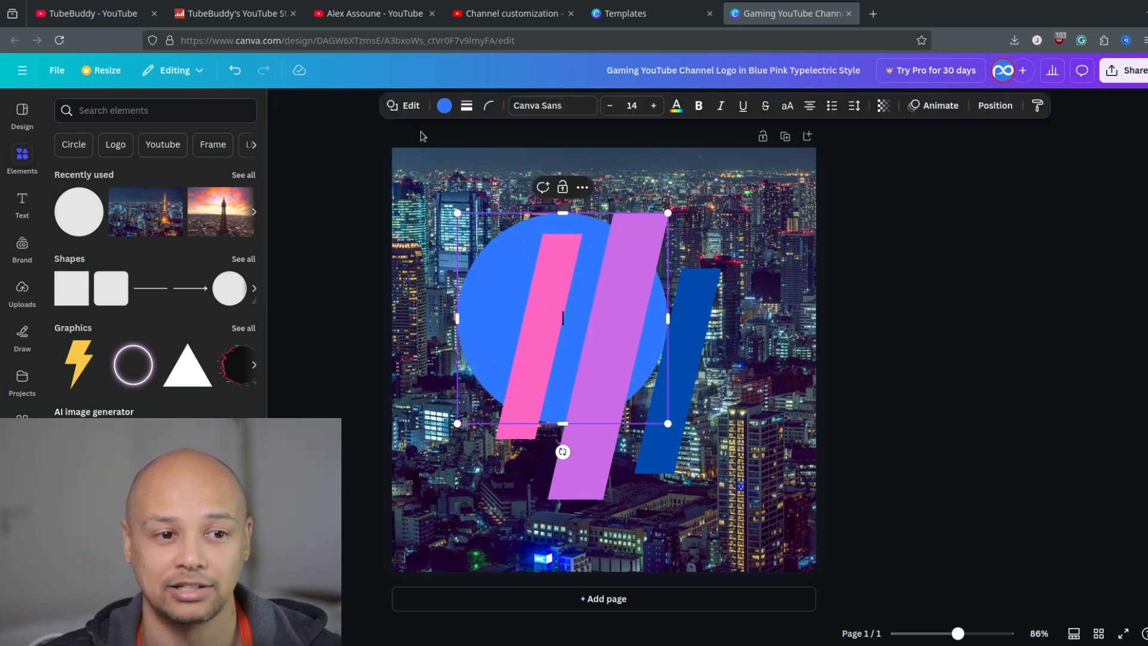
# Change the circle's fill to solid red.
pyautogui.click(448, 109)
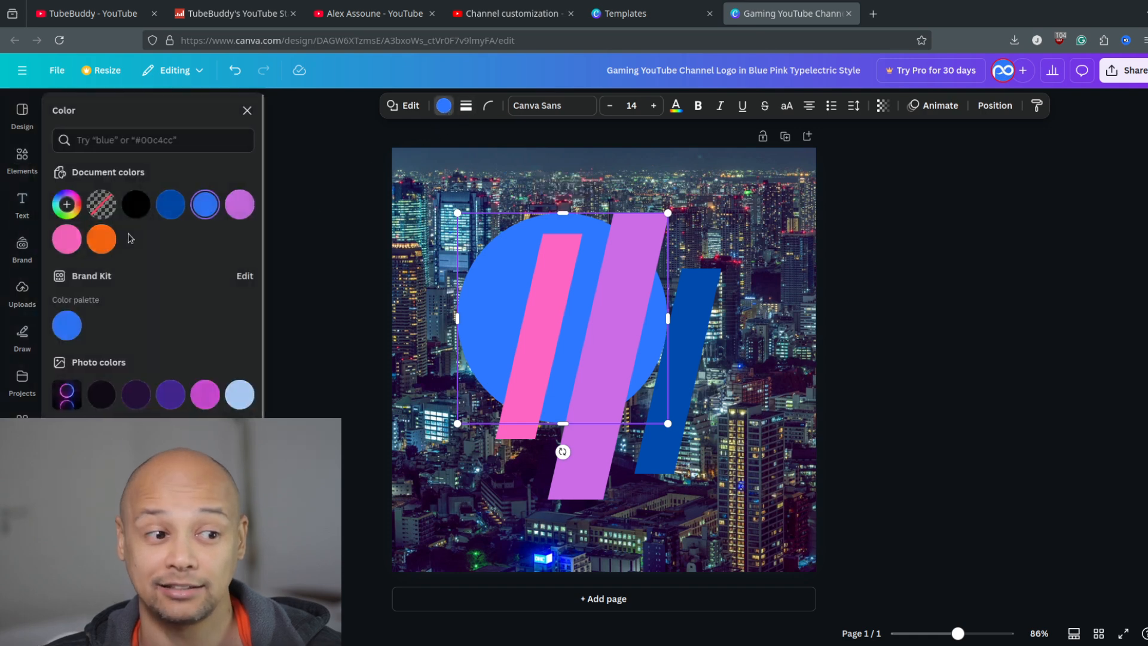
pyautogui.click(69, 203)
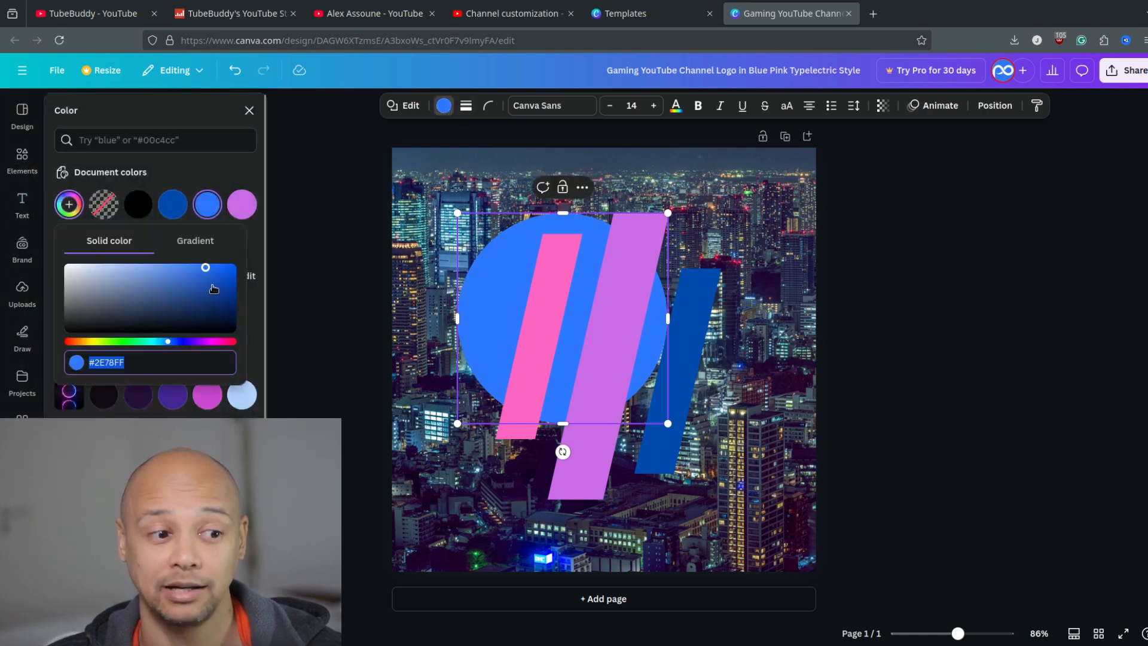
pyautogui.click(69, 550)
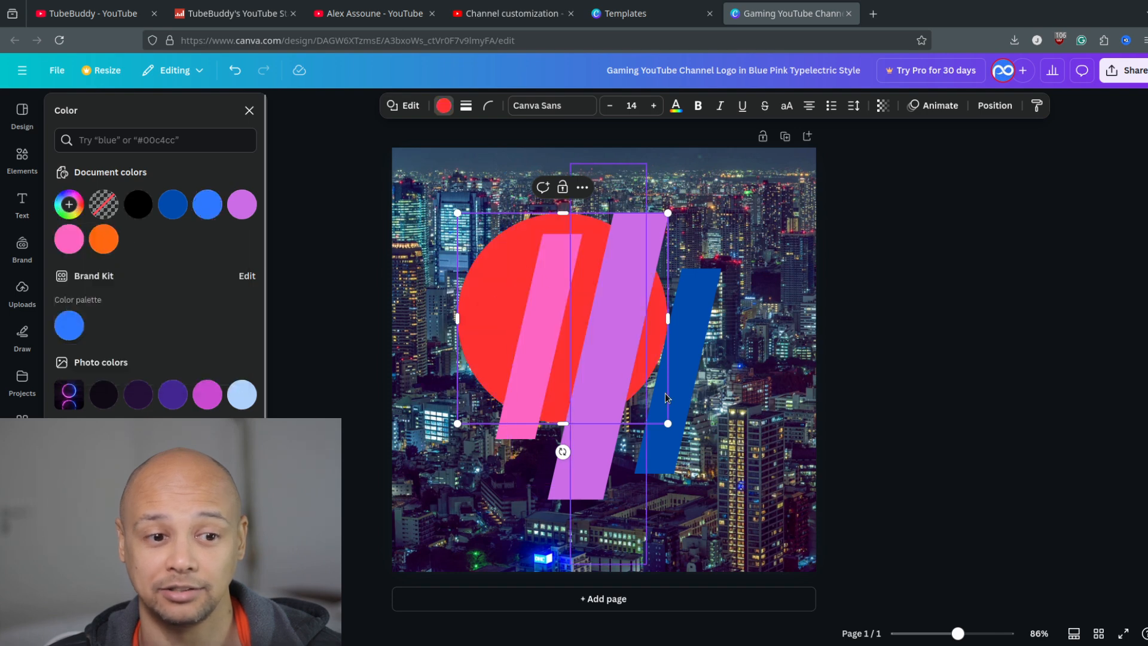
# Enlarge the red circle slightly and centre it on the page behind the three slanted bars.
pyautogui.moveTo(483, 298); pyautogui.dragTo(526, 332)
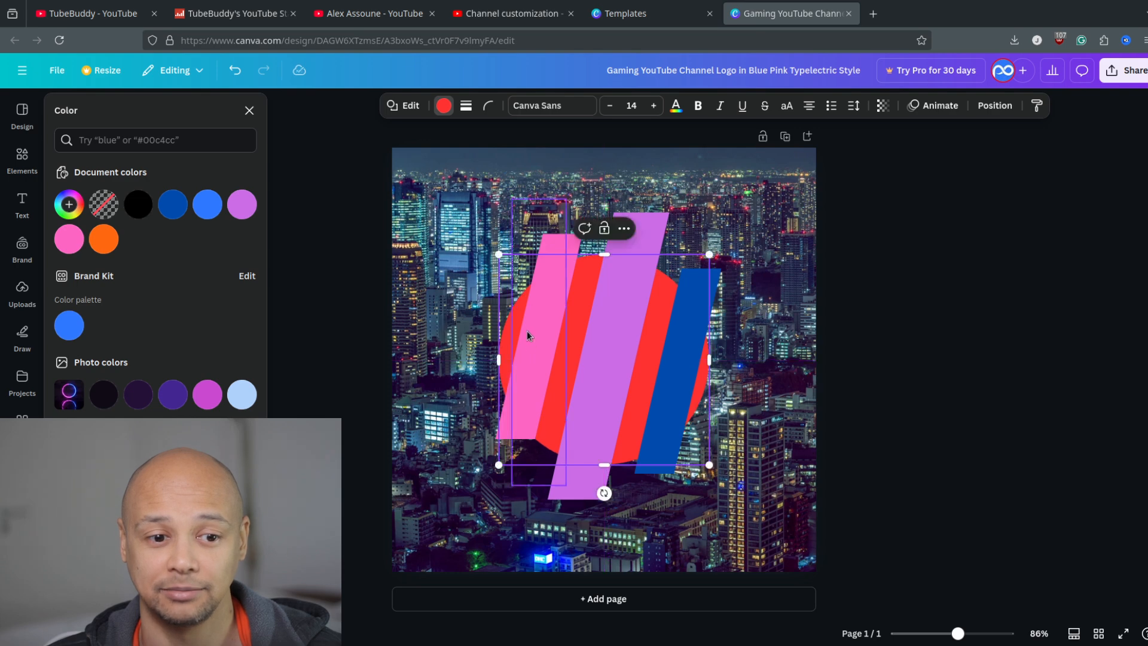
pyautogui.moveTo(499, 254); pyautogui.dragTo(453, 231)
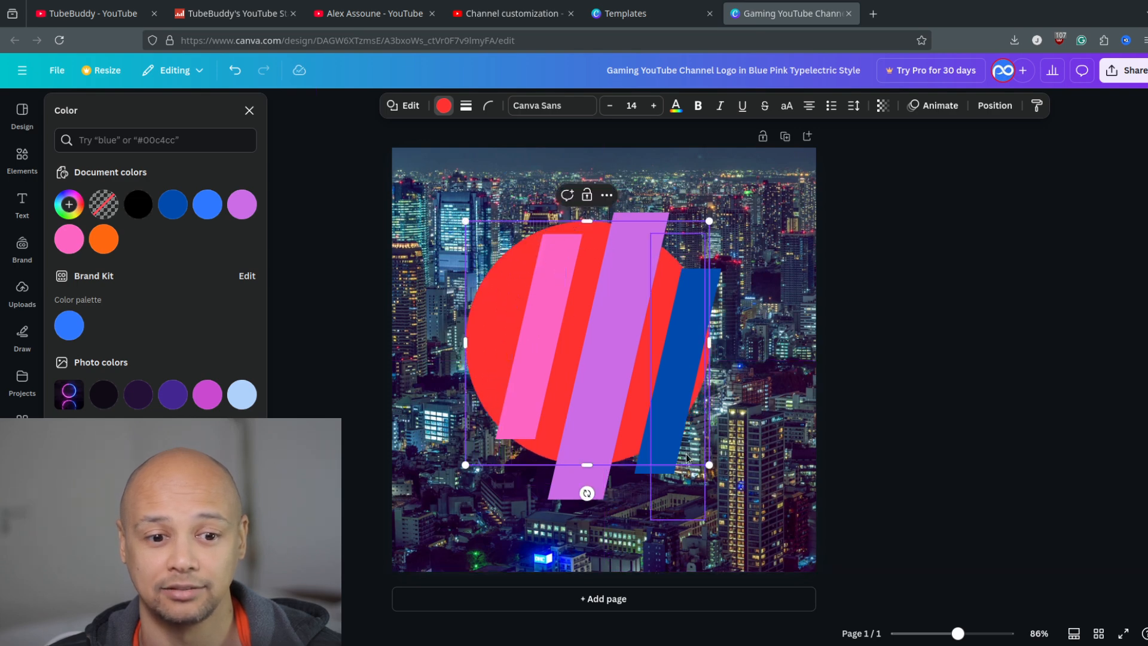
pyautogui.moveTo(495, 305); pyautogui.dragTo(508, 321)
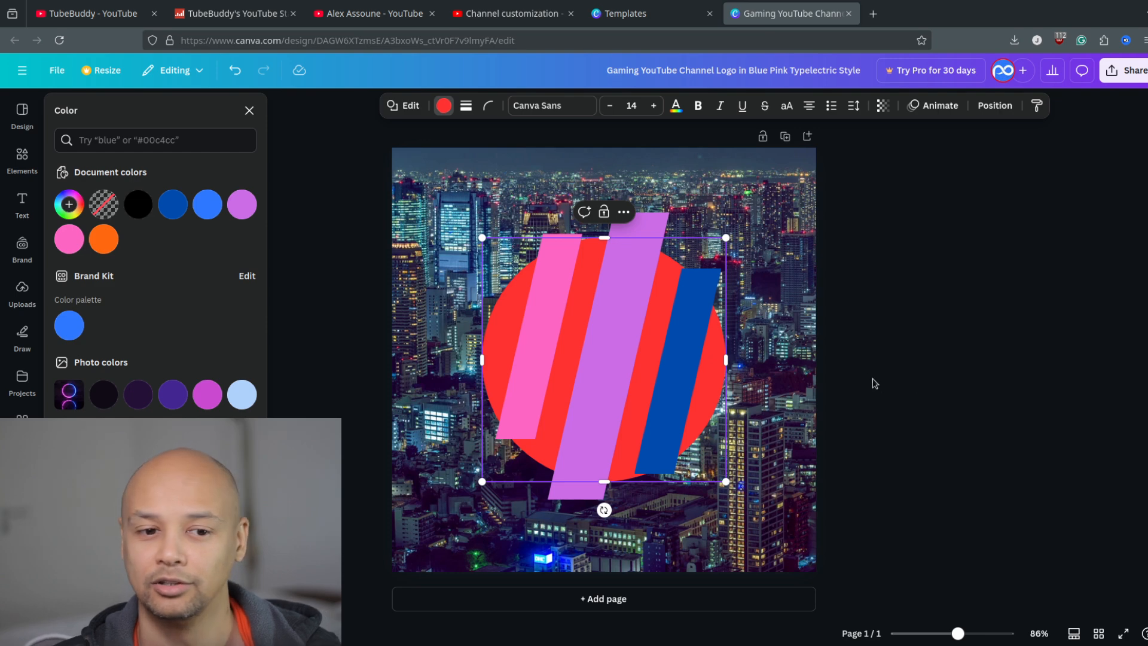
# Shrink the red circle slightly and recentre it on the page behind the slanted bars.
pyautogui.click(909, 238)
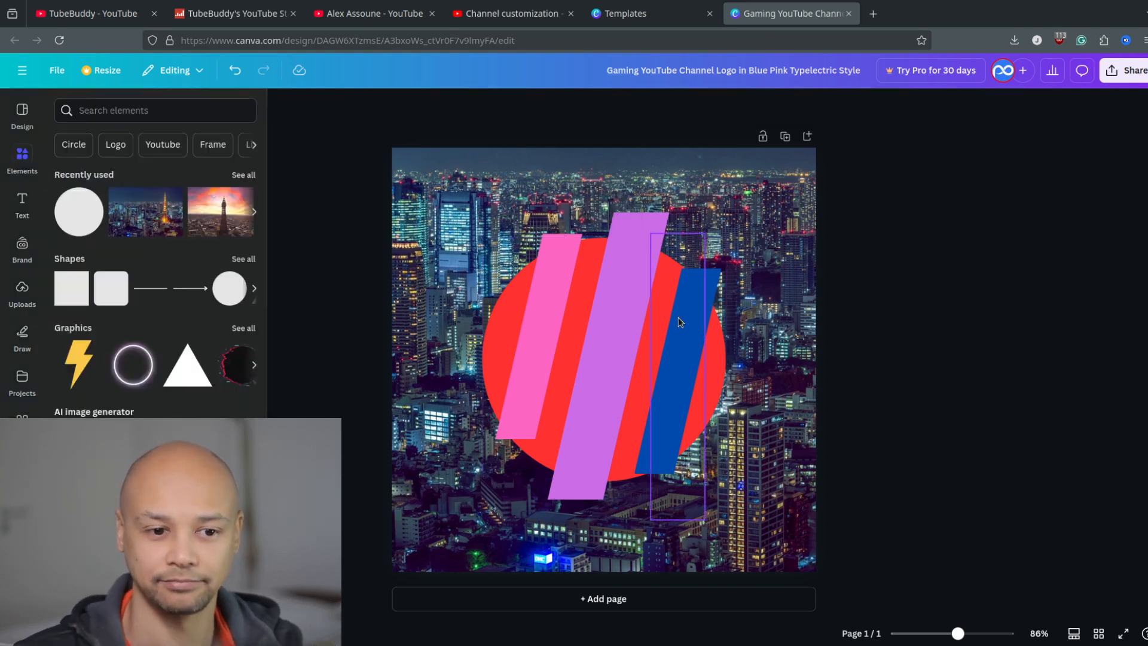
pyautogui.click(507, 301)
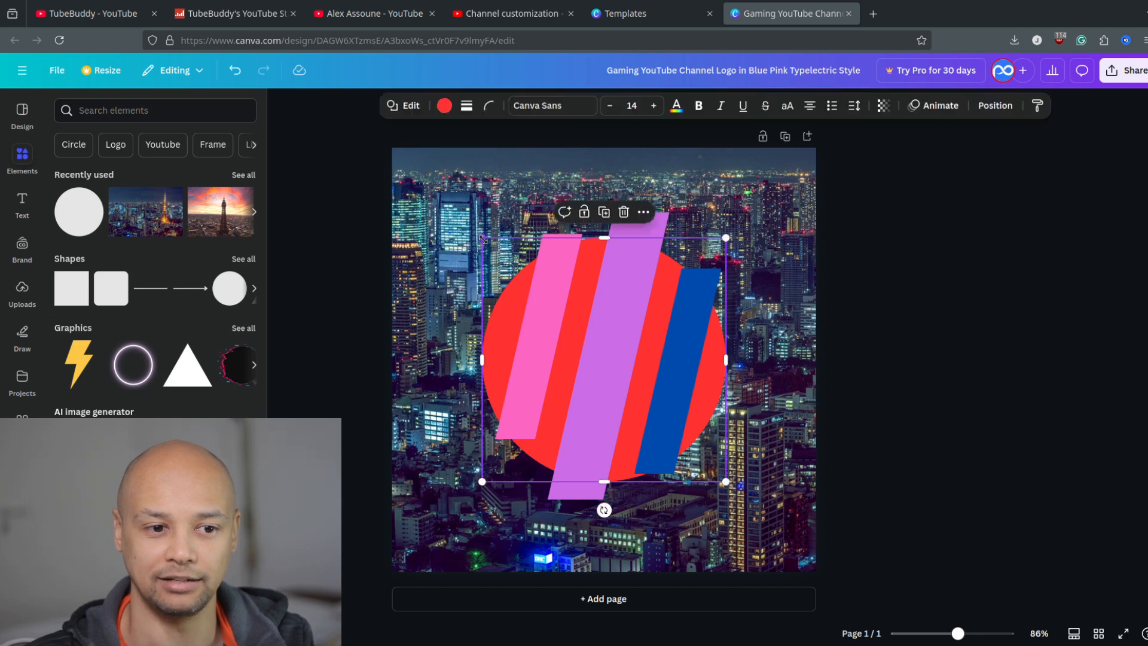
pyautogui.moveTo(484, 239); pyautogui.dragTo(511, 268)
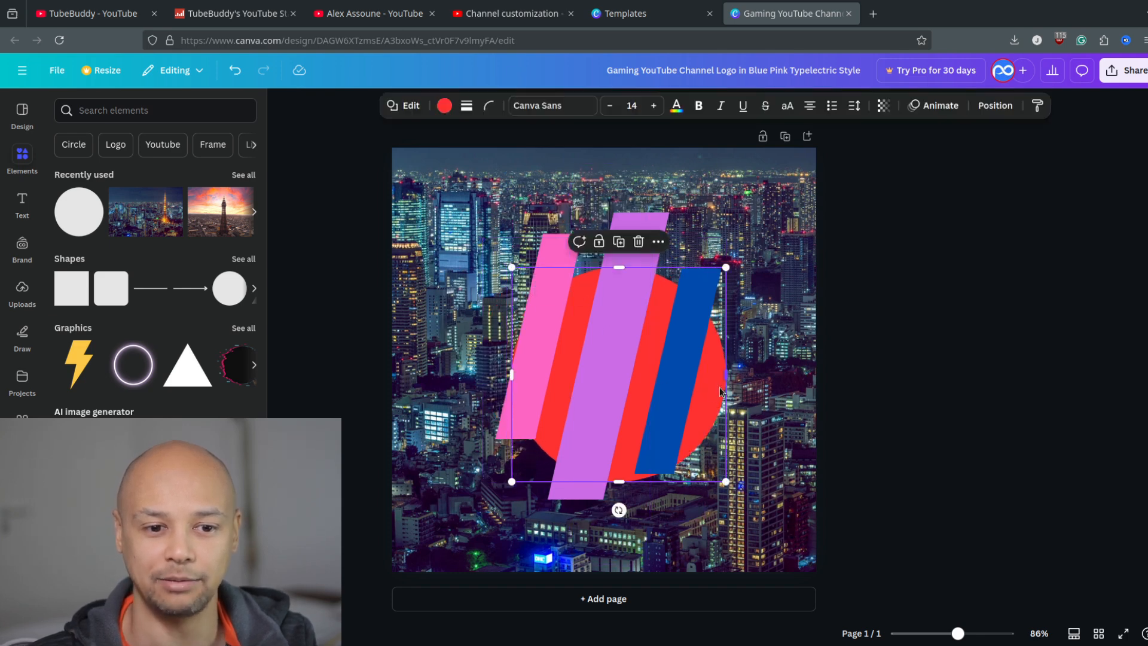
pyautogui.moveTo(708, 397); pyautogui.dragTo(696, 384)
pyautogui.click(902, 362)
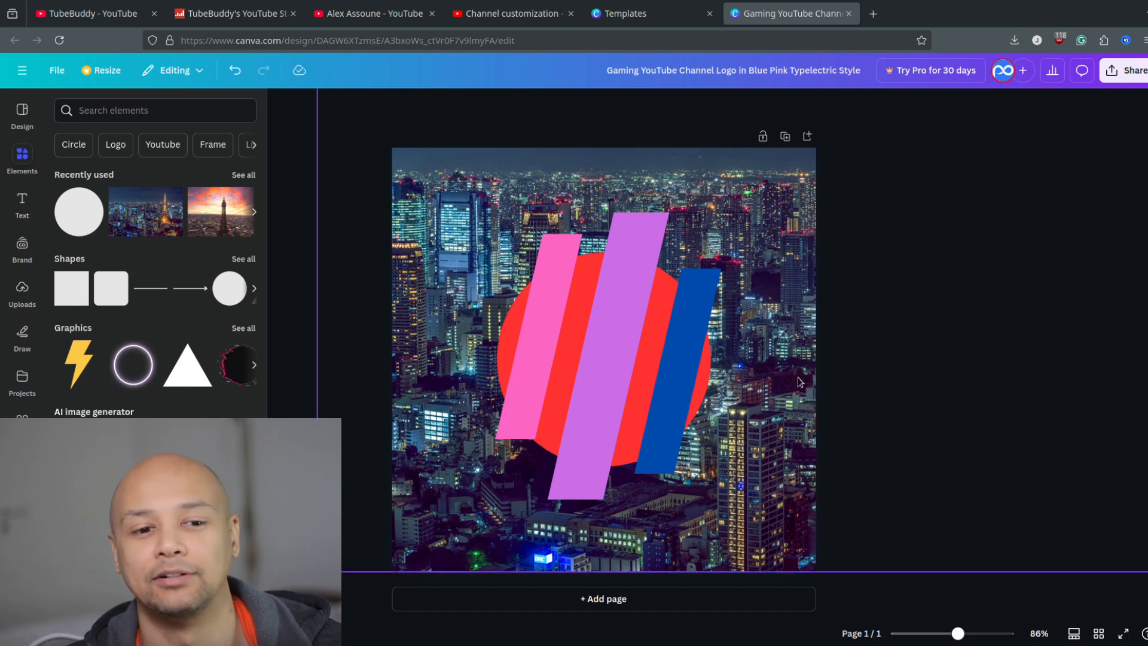
# Enlarge the pink and blue slanted bars slightly, and lower the blue bar so it extends past the circle.
pyautogui.click(538, 303)
pyautogui.moveTo(566, 484); pyautogui.dragTo(665, 506)
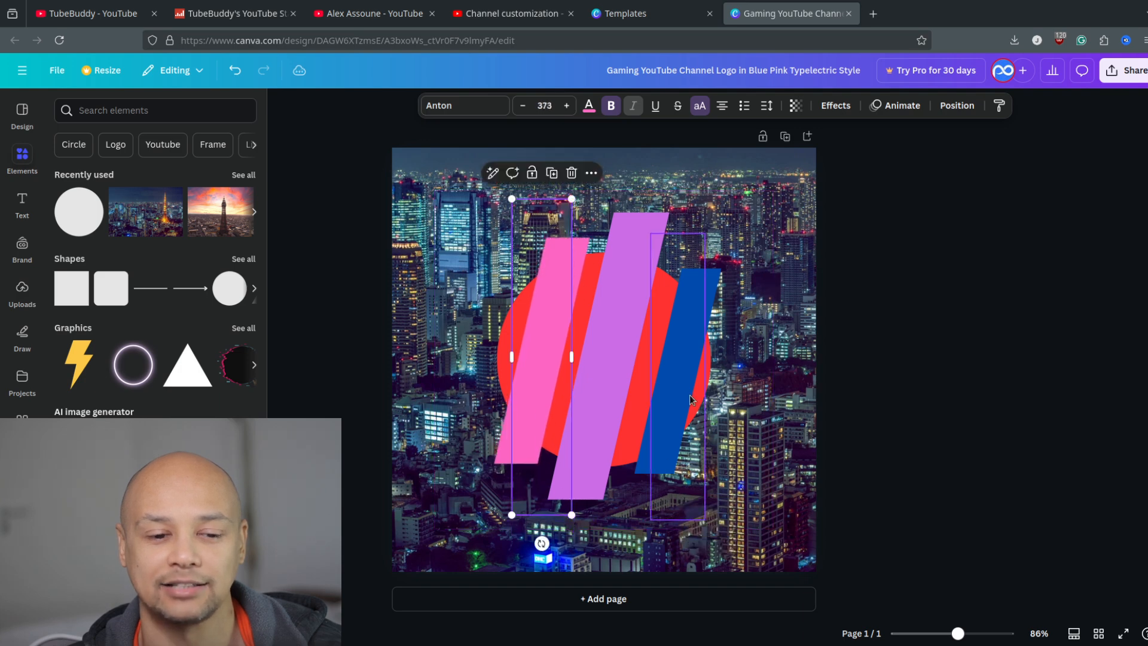
pyautogui.click(680, 356)
pyautogui.moveTo(651, 233); pyautogui.dragTo(640, 179)
pyautogui.moveTo(678, 350); pyautogui.dragTo(676, 383)
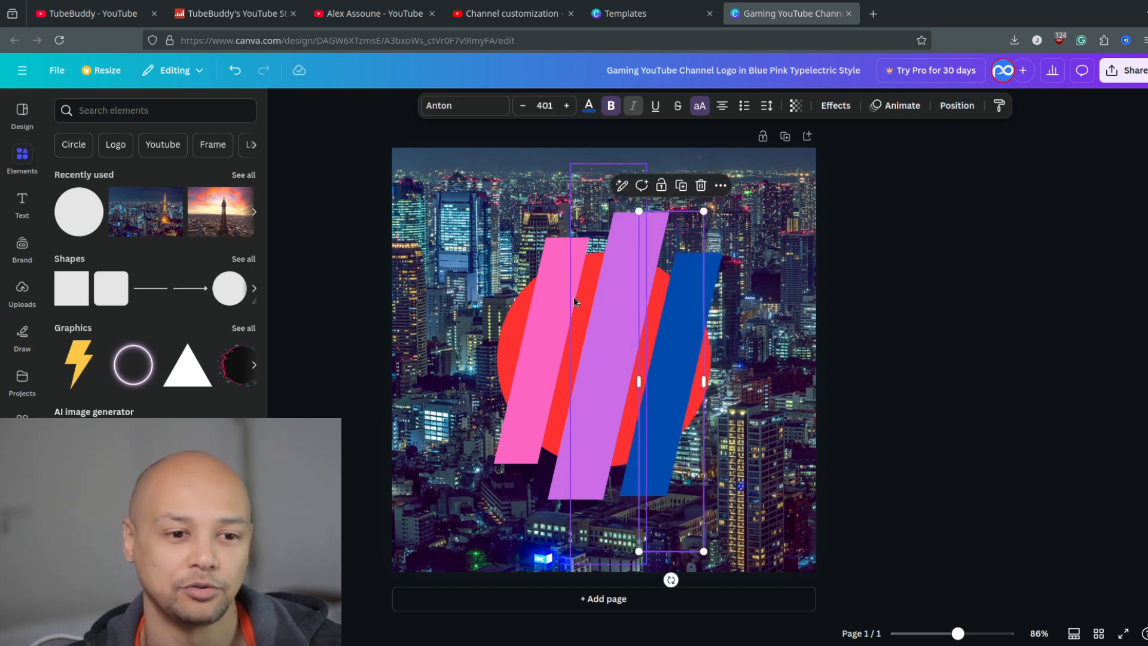
# Change the pink slanted bar's colour to the orange from the document colours.
pyautogui.click(545, 310)
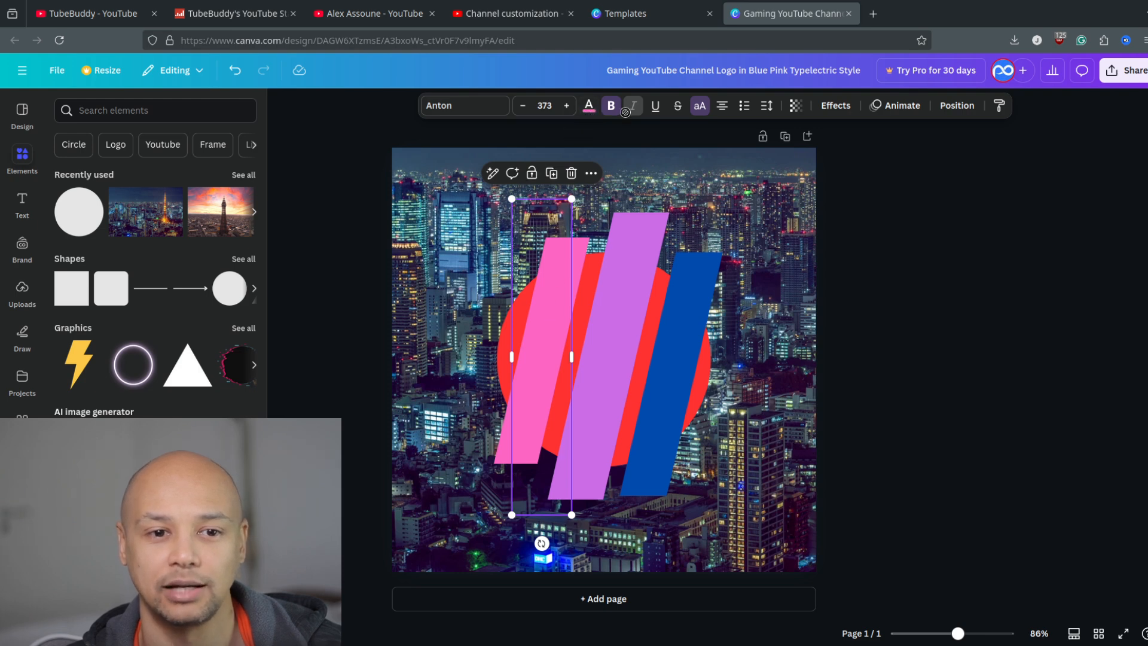
pyautogui.click(589, 109)
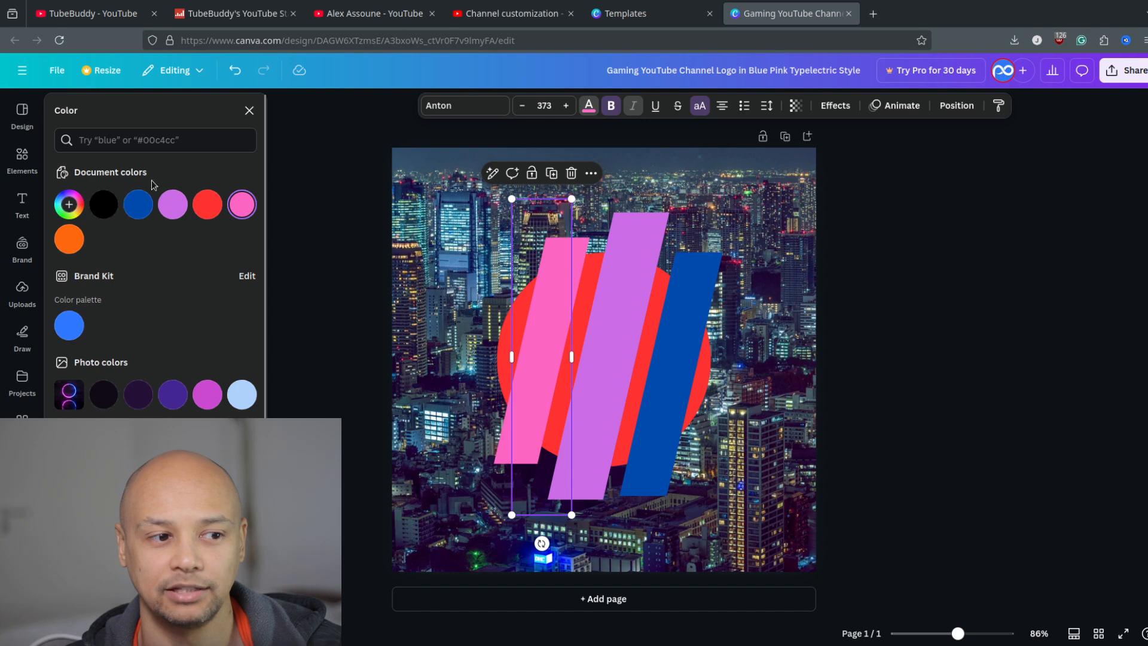
pyautogui.click(69, 240)
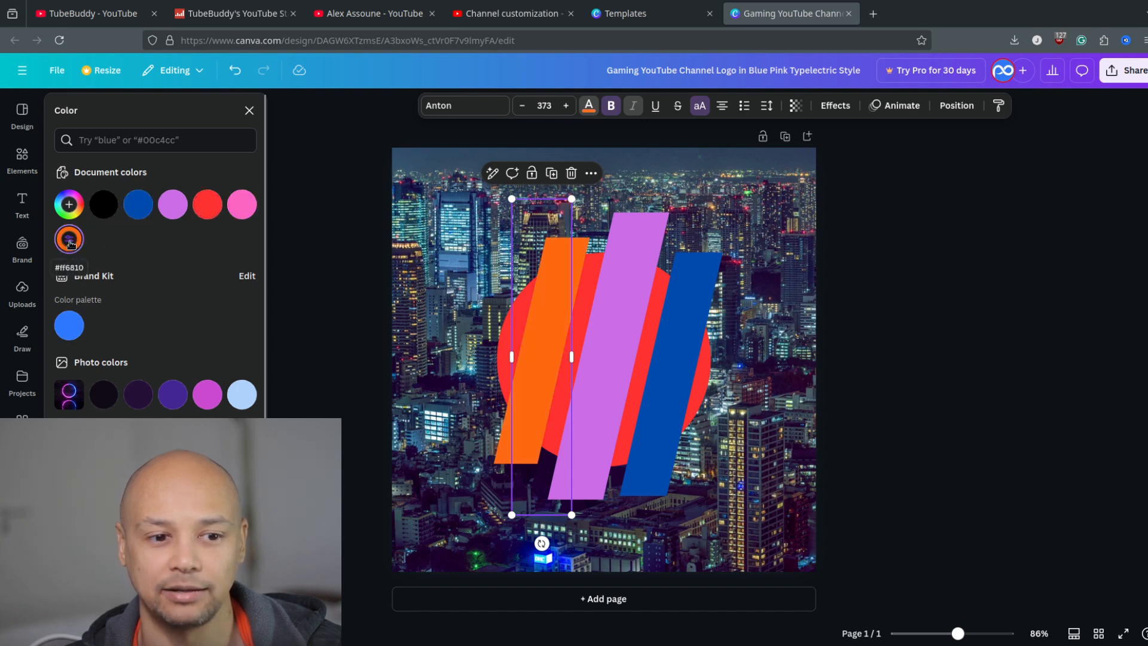
# Change the middle purple bar to a custom dark green, #3B942D.
pyautogui.click(616, 274)
pyautogui.click(70, 206)
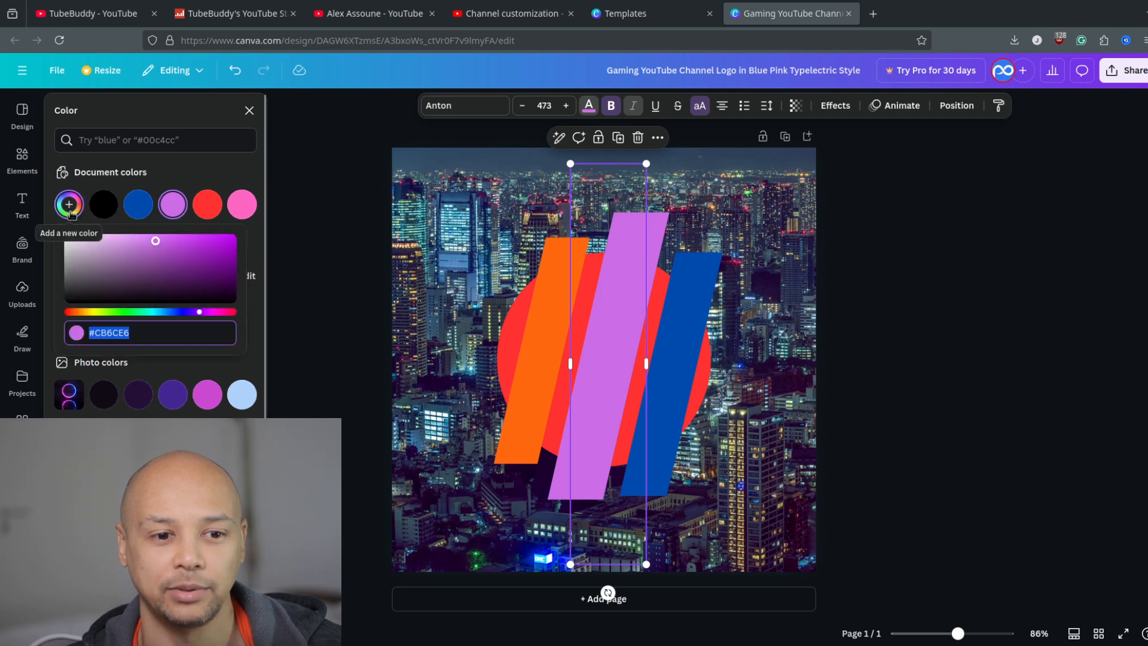
pyautogui.click(120, 312)
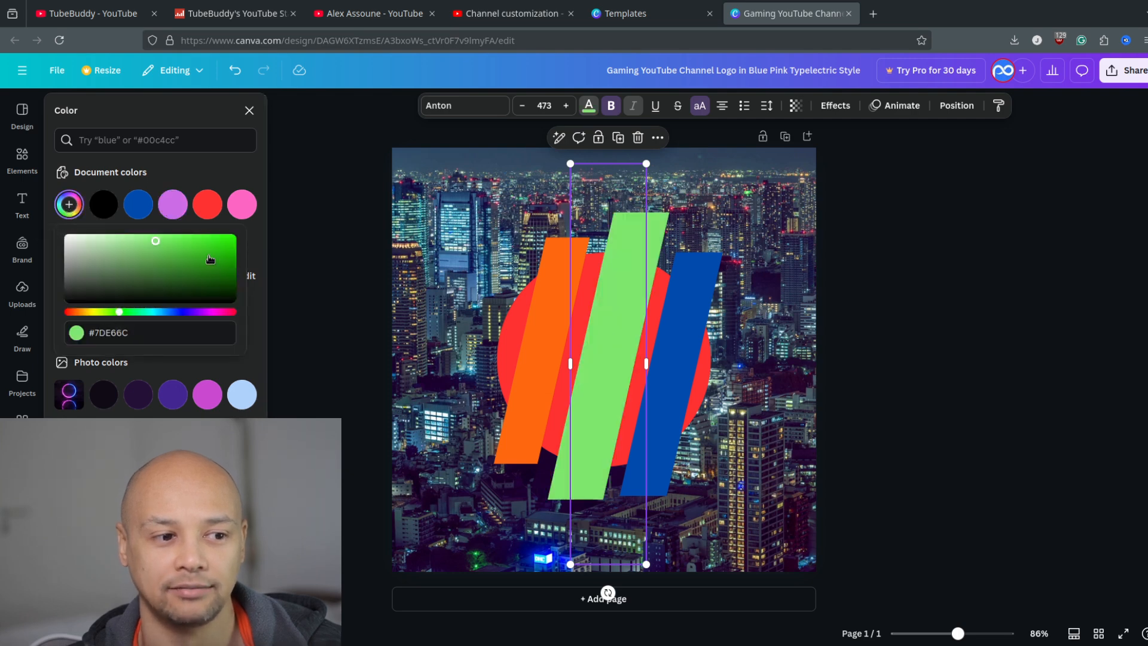
pyautogui.moveTo(210, 259); pyautogui.dragTo(184, 264)
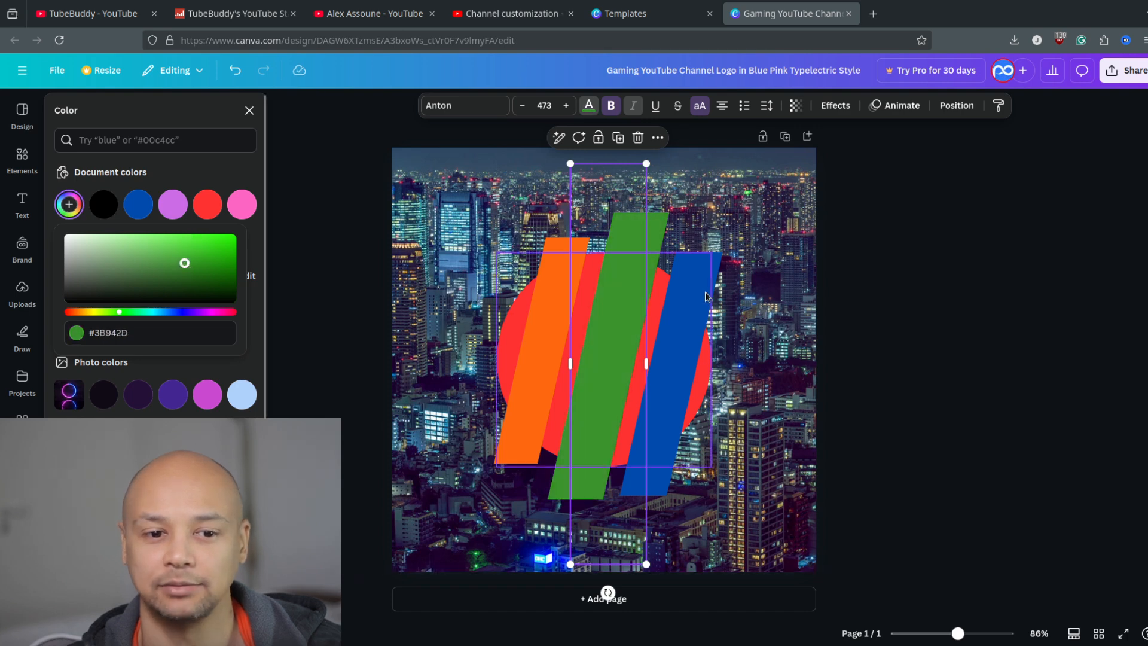
# Change the blue slanted bar to a custom bright yellow and deselect it.
pyautogui.click(706, 296)
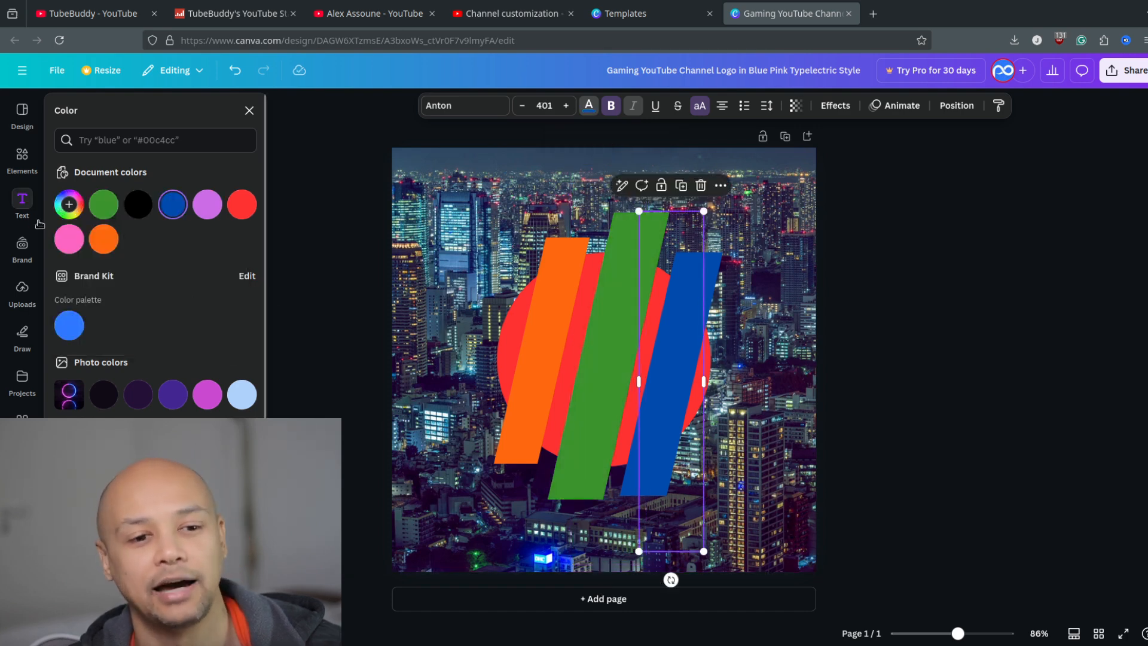
pyautogui.click(71, 204)
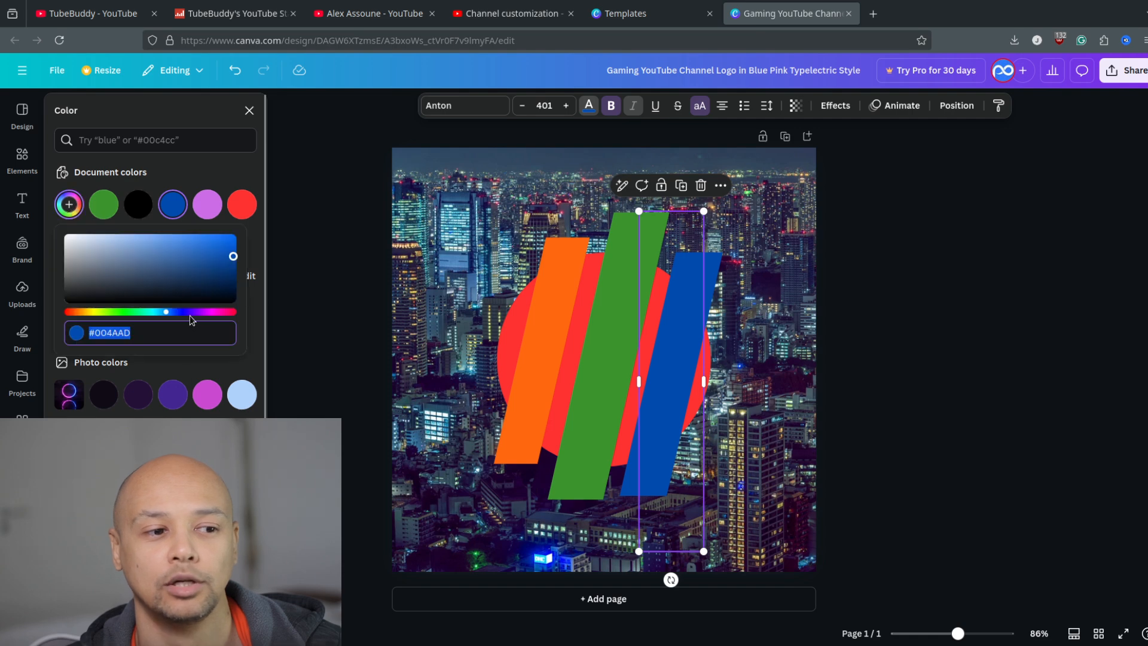
pyautogui.click(96, 312)
pyautogui.click(198, 242)
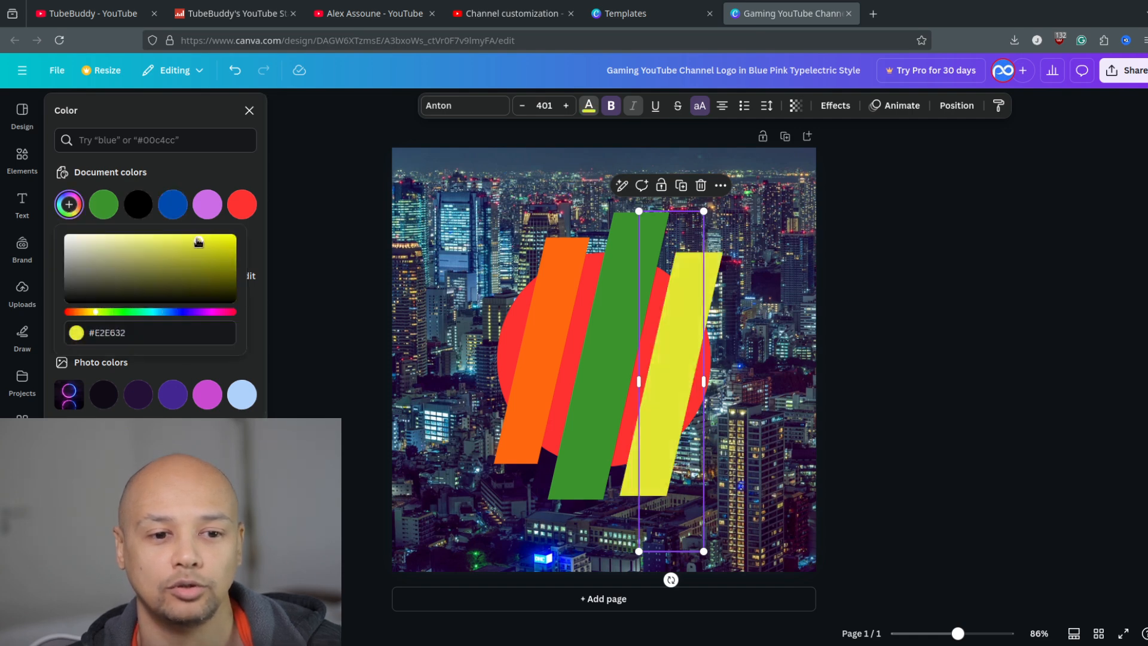
pyautogui.click(897, 459)
pyautogui.click(935, 366)
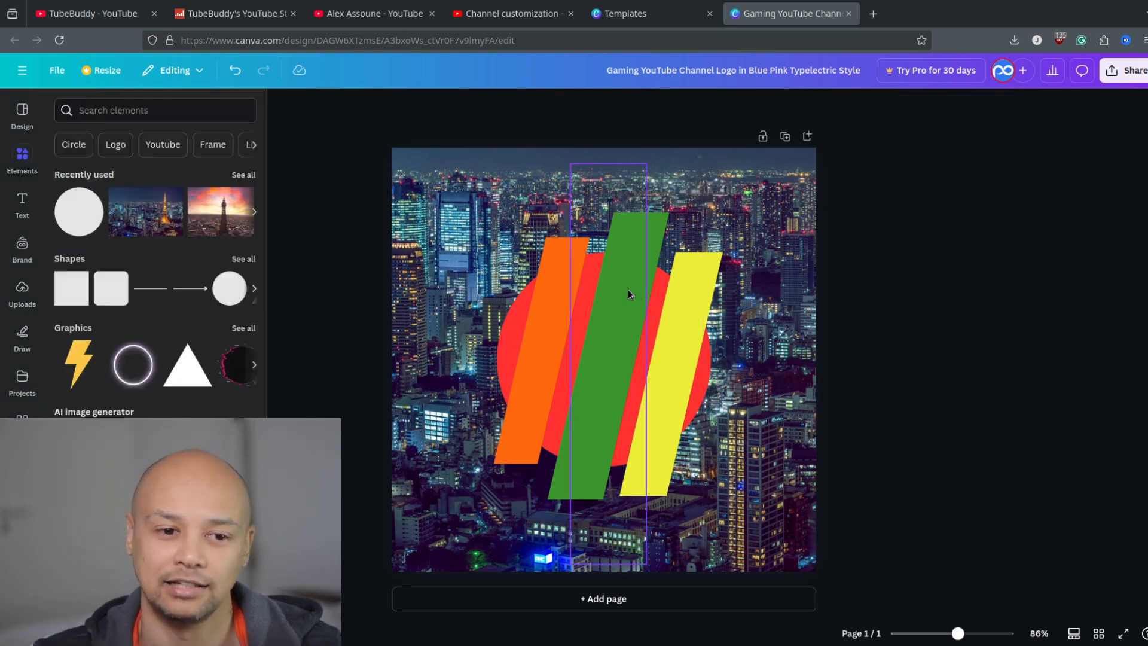
# Add a square shape in front of all the bars and reduce its height to make a flat rectangle.
pyautogui.click(71, 287)
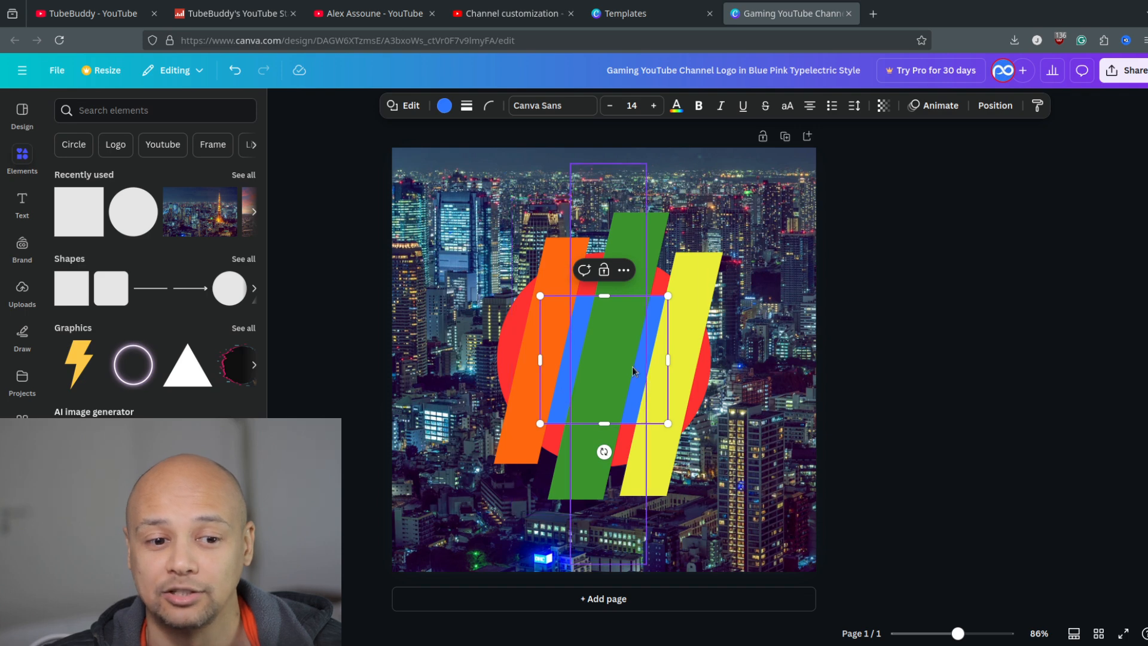
pyautogui.click(1000, 107)
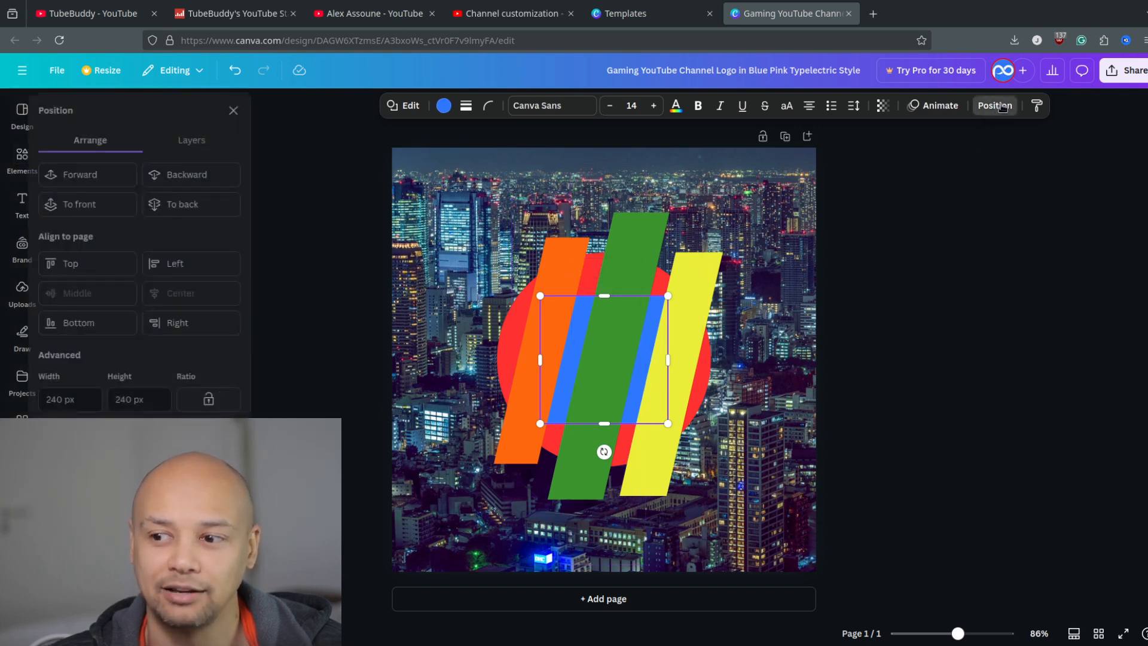
pyautogui.click(118, 212)
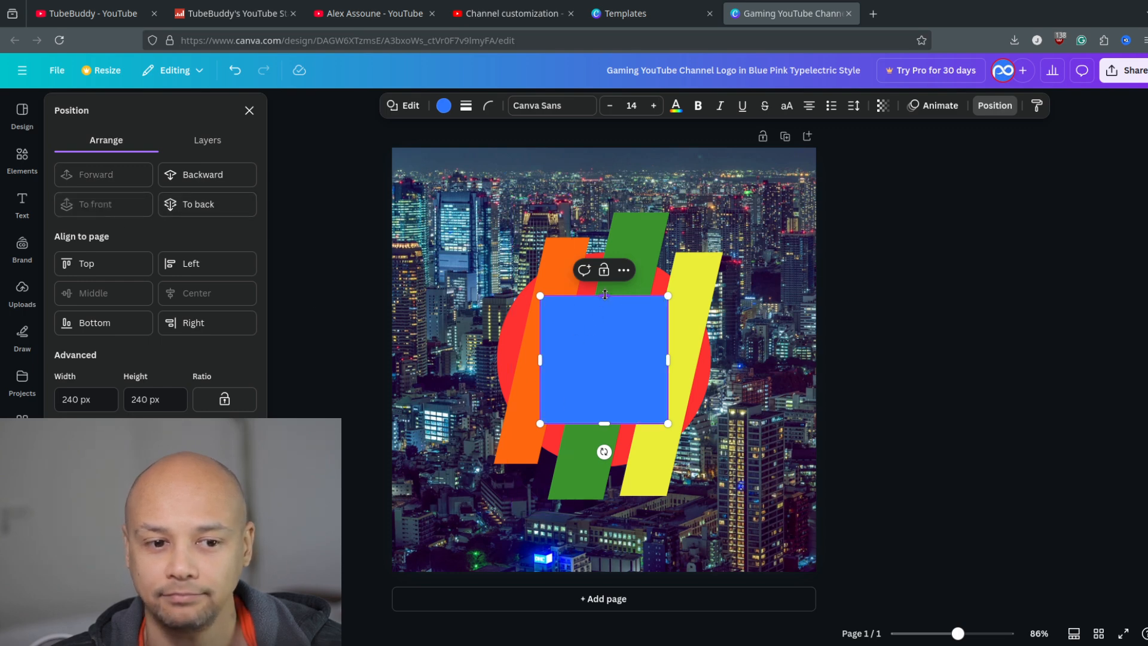
pyautogui.moveTo(605, 295); pyautogui.dragTo(606, 351)
# Fill the blue rectangle with solid white (#FFFFFF), and widen and centre it across the three bars.
pyautogui.click(443, 106)
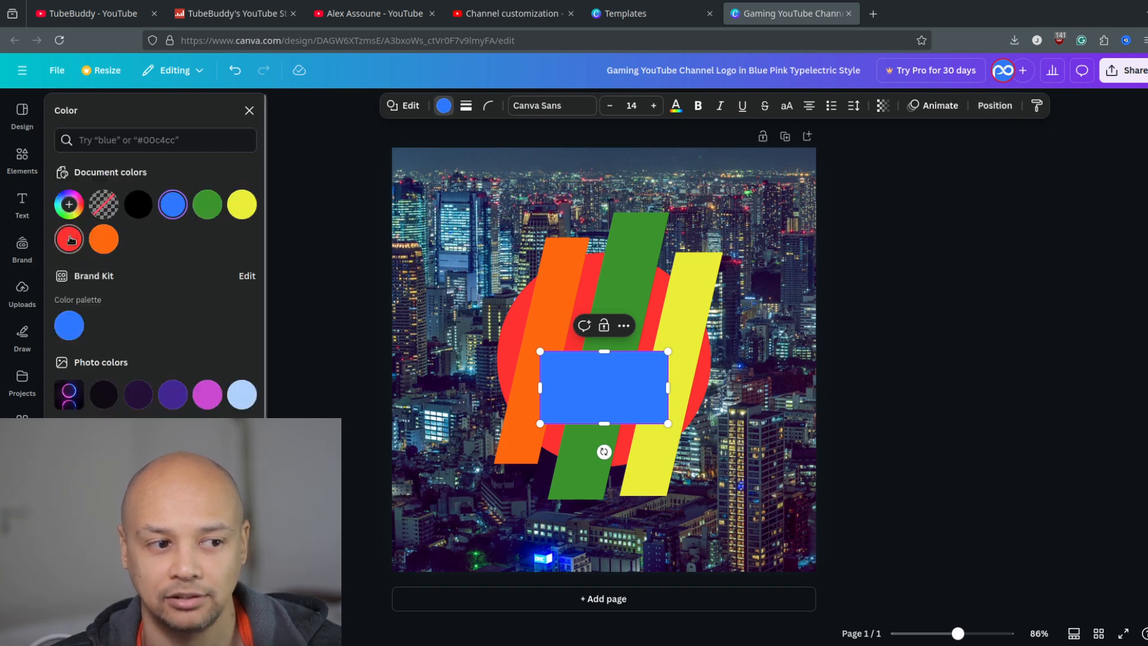
pyautogui.click(70, 208)
pyautogui.click(87, 280)
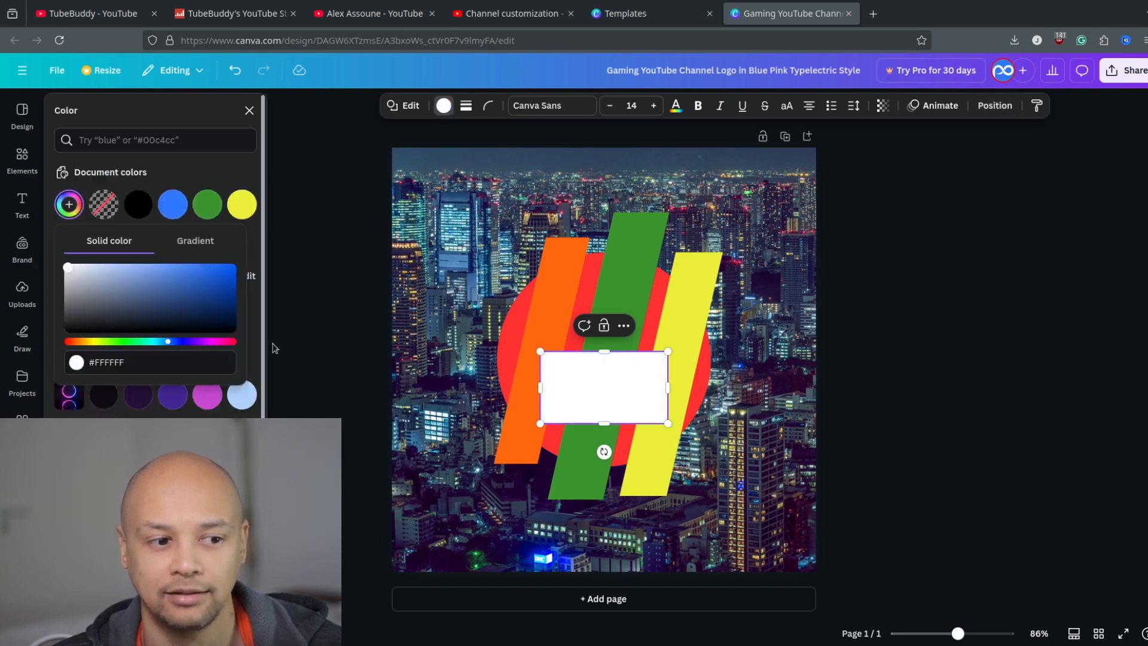
pyautogui.click(597, 386)
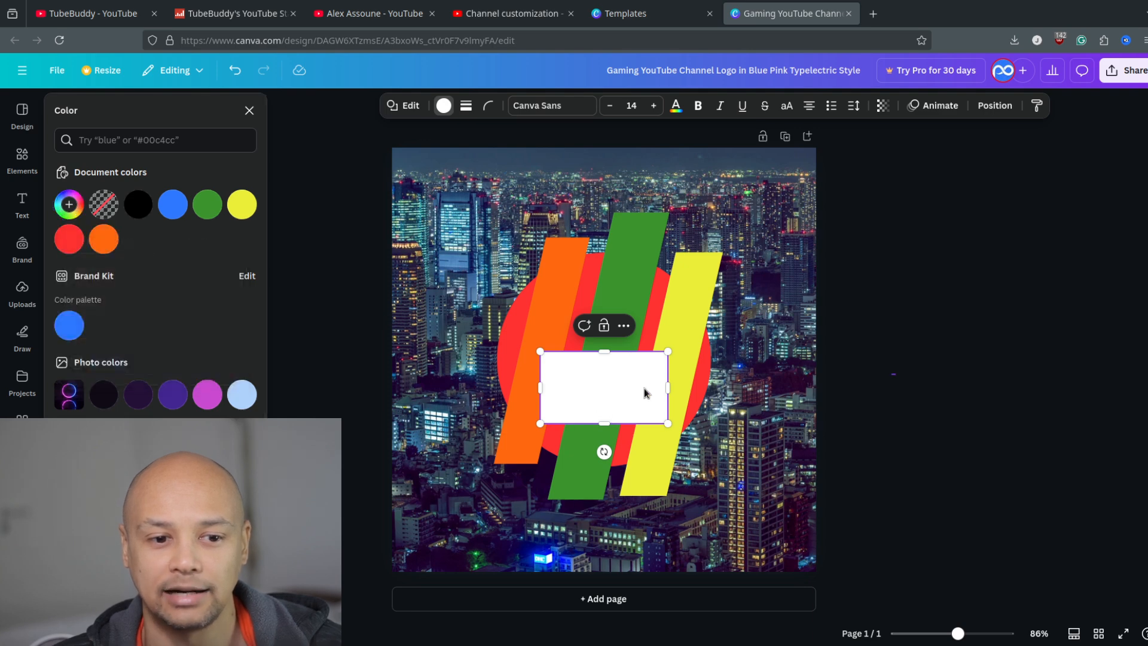
pyautogui.click(983, 378)
pyautogui.moveTo(627, 390); pyautogui.dragTo(698, 364)
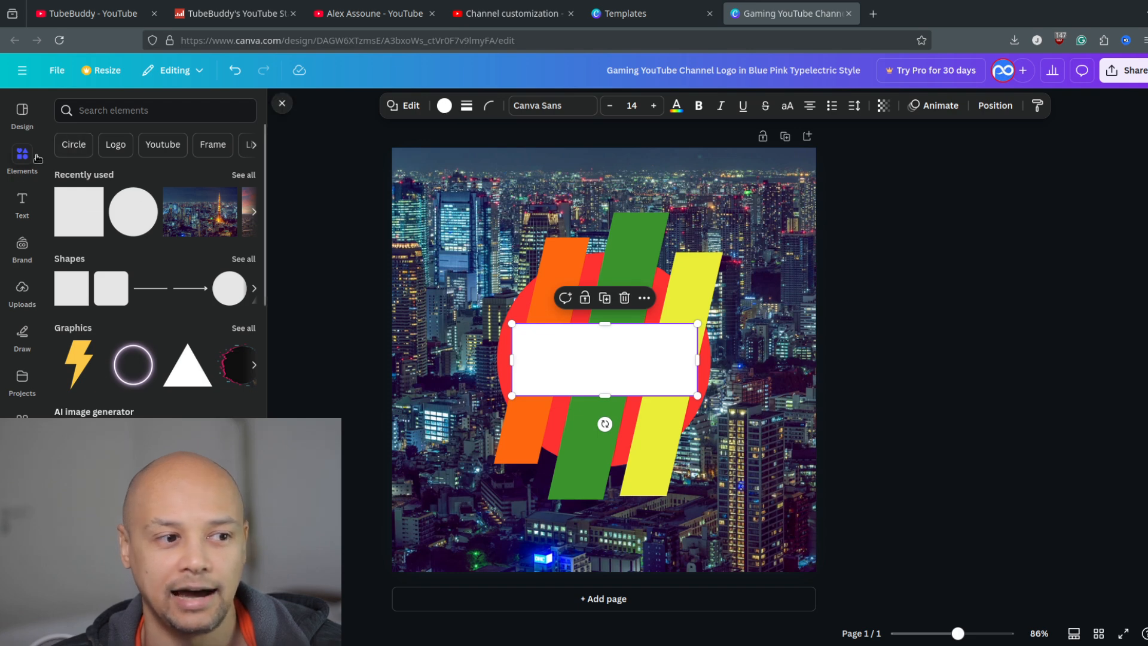
# Add a heading reading "ALEX GAMING" in a widened text box placed over the white rectangle.
pyautogui.click(18, 207)
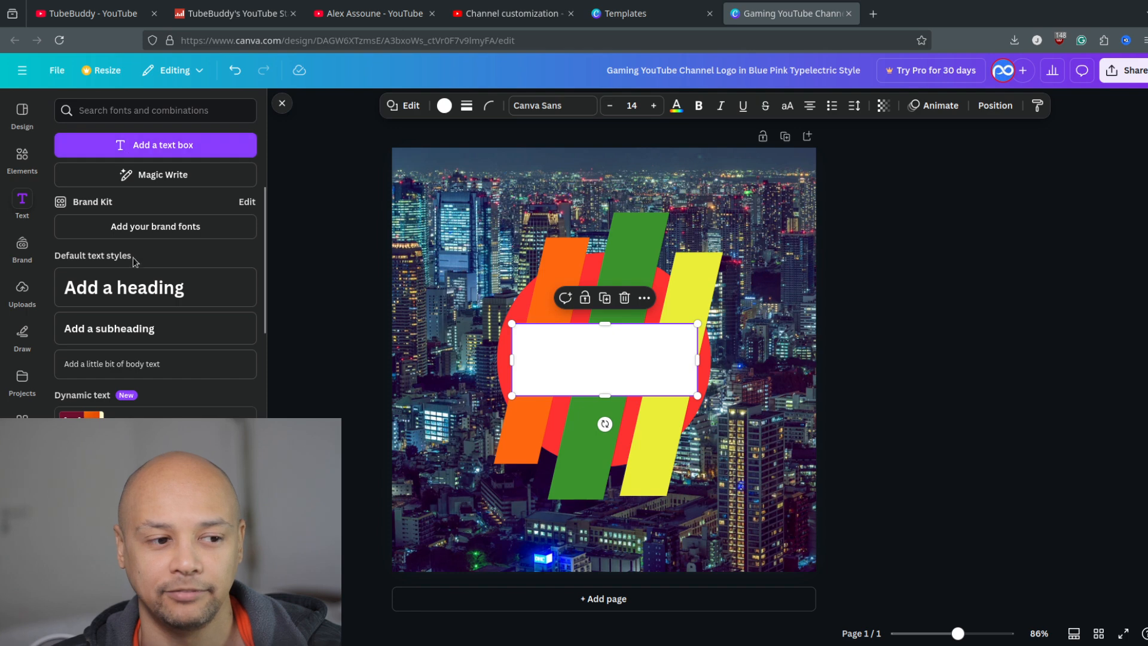
pyautogui.click(126, 289)
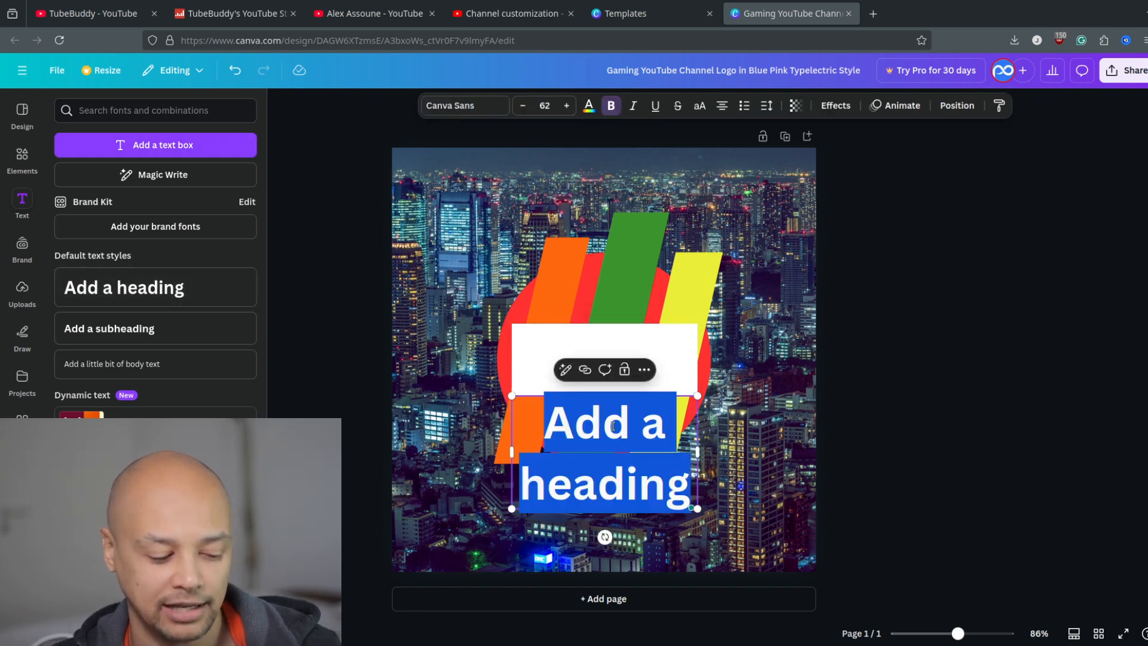
pyautogui.write('G')
pyautogui.press('BackSpace')
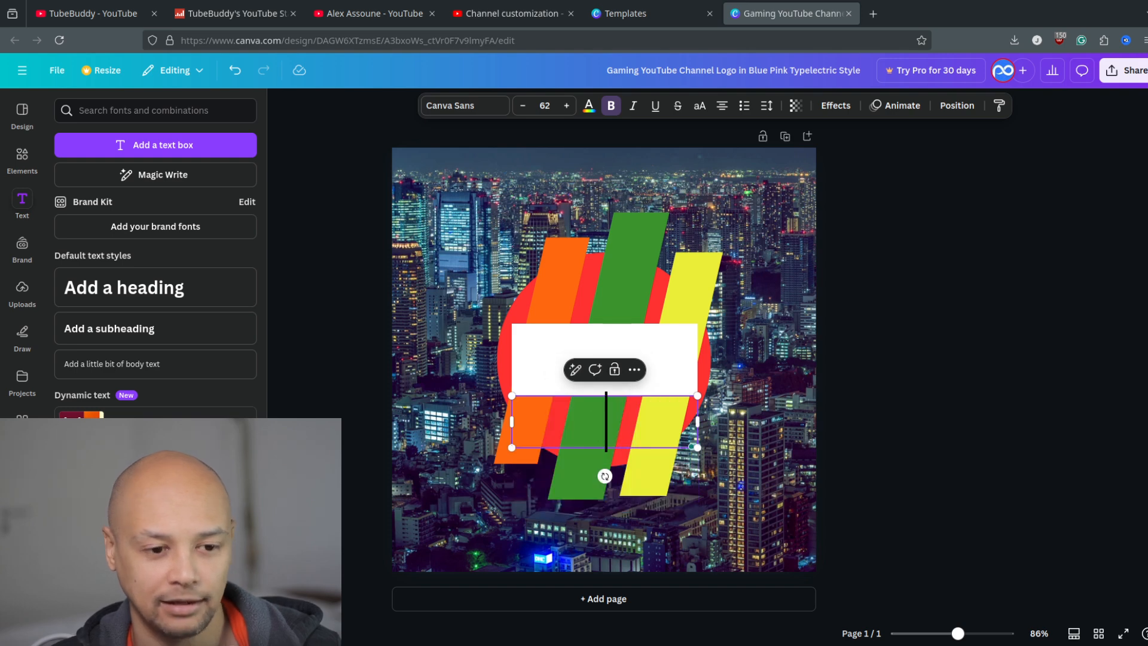
pyautogui.write('ALEX G')
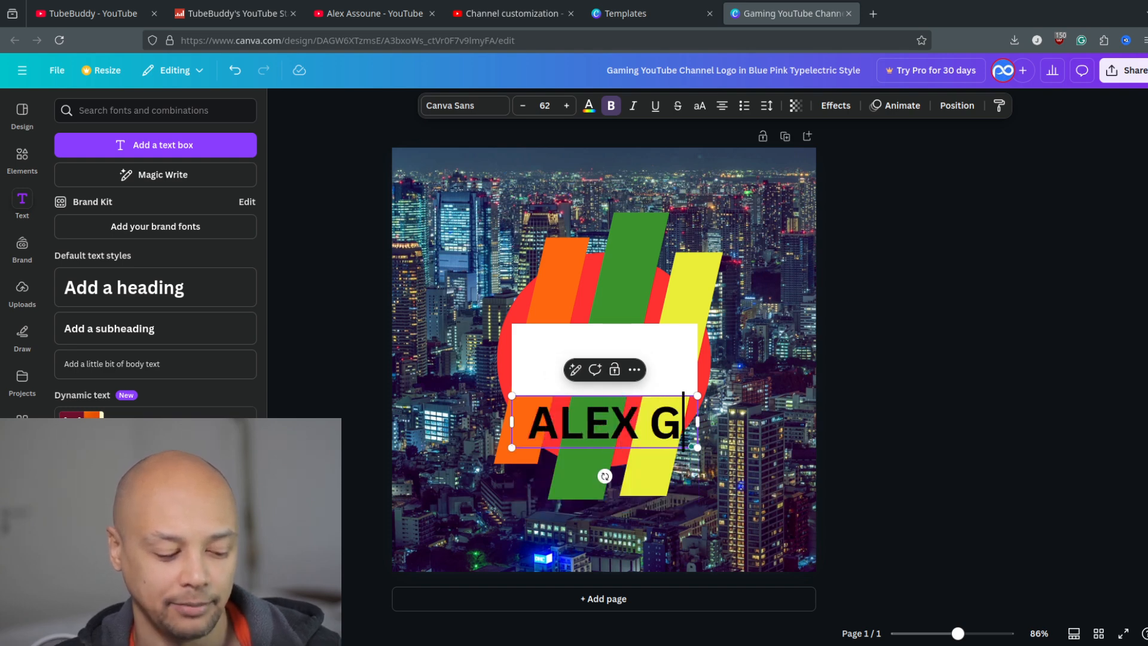
pyautogui.write('AMING')
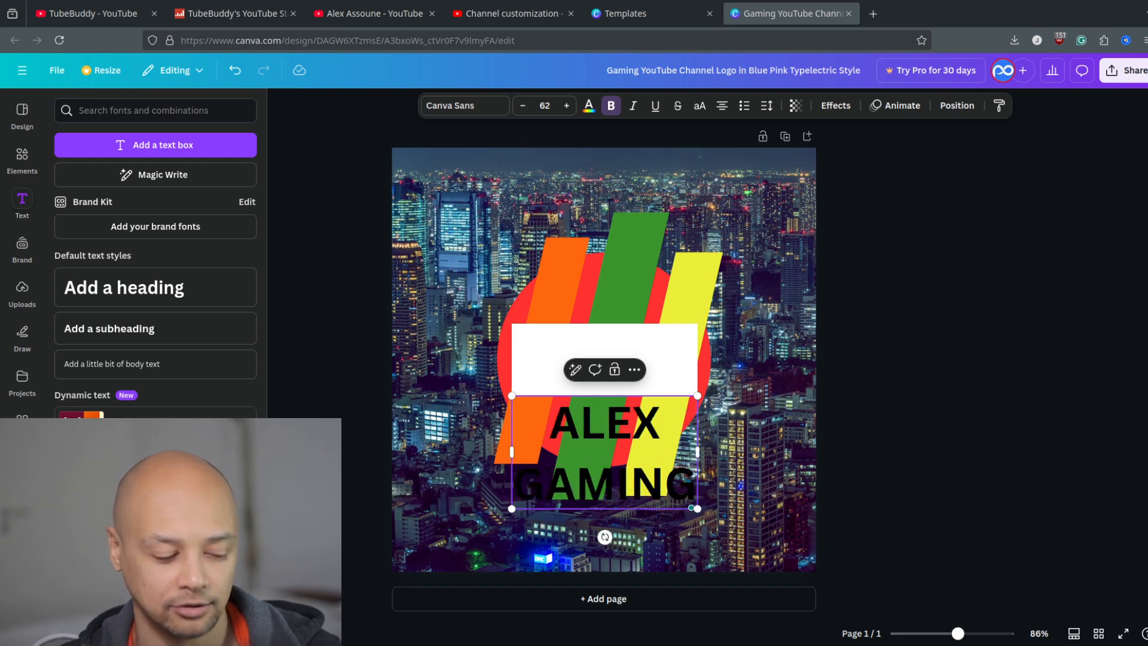
pyautogui.moveTo(511, 451); pyautogui.dragTo(403, 452)
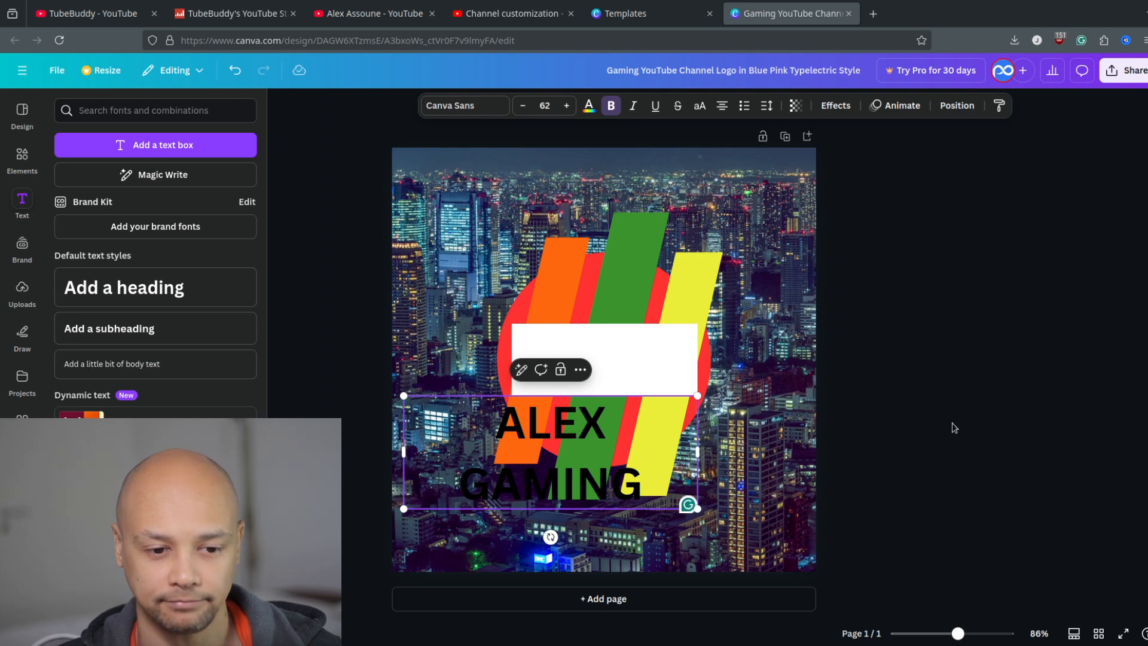
pyautogui.moveTo(574, 430); pyautogui.dragTo(629, 360)
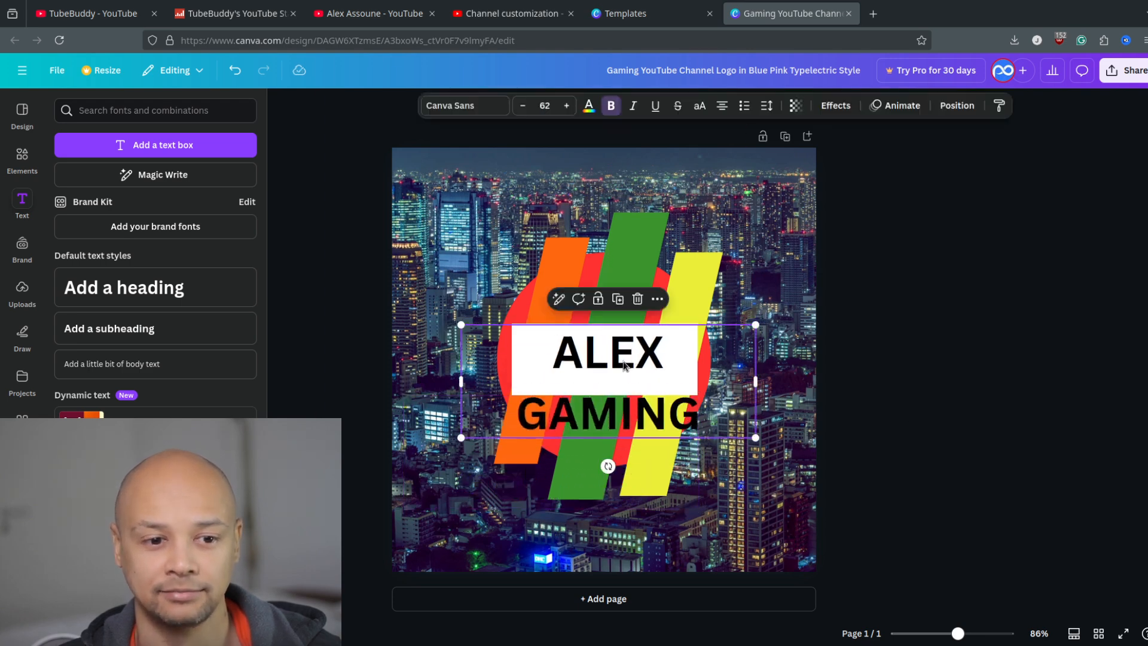
# Set the font size of the whole heading text to 20.
pyautogui.doubleClick(623, 366)
pyautogui.hotkey('ctrl', 'a')
pyautogui.click(546, 106)
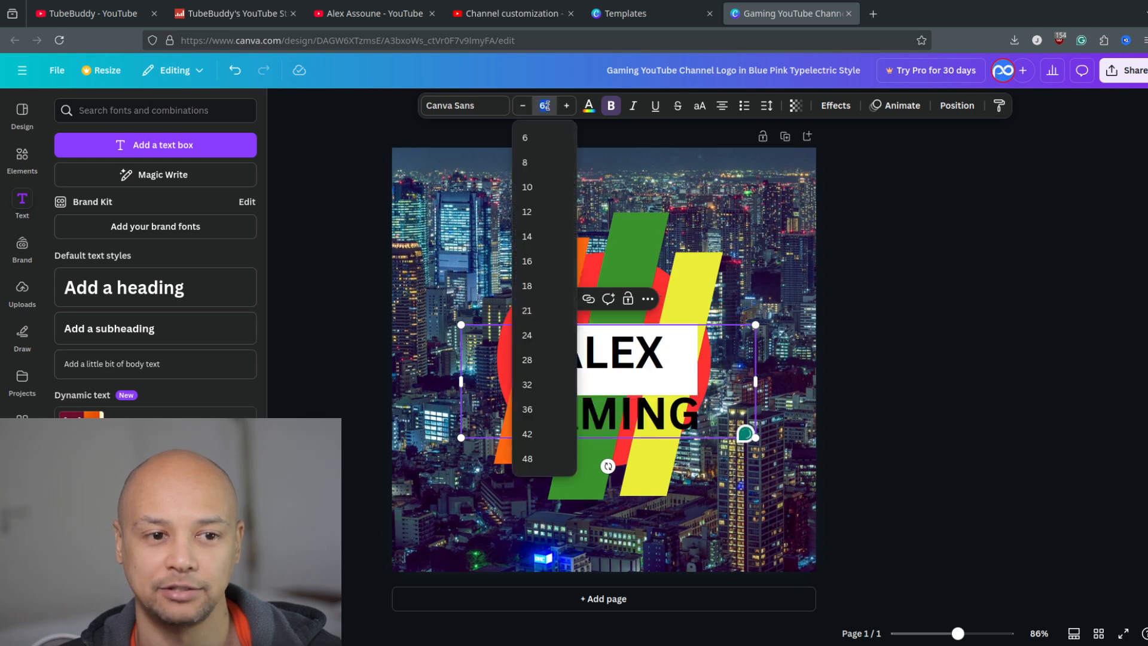
pyautogui.click(547, 107)
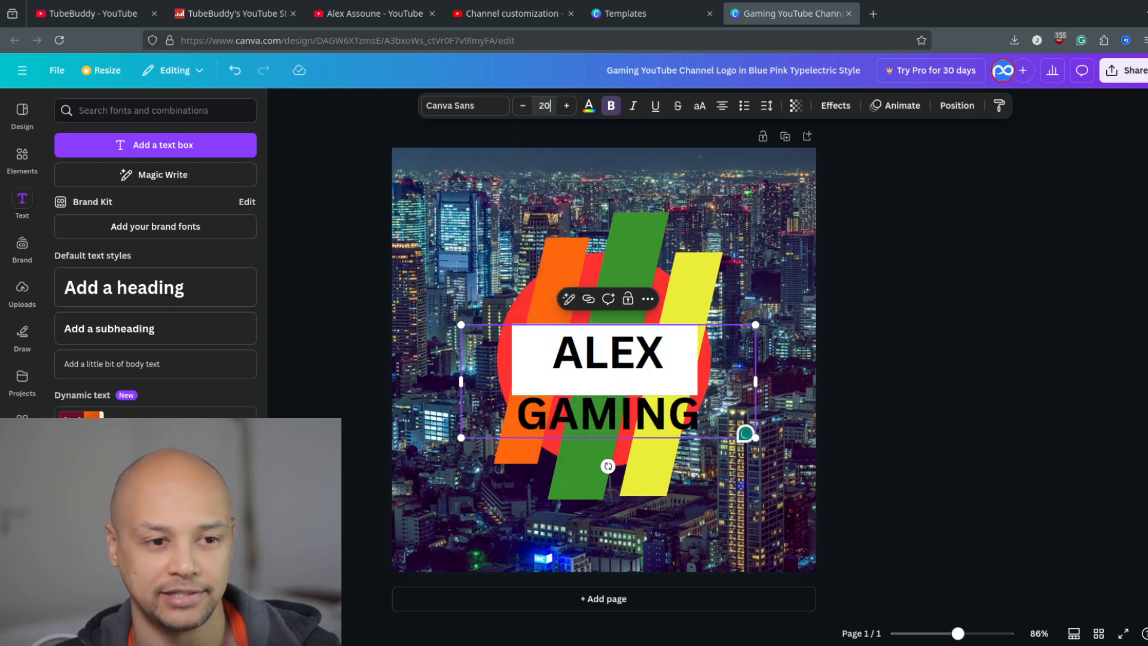
pyautogui.write('20')
pyautogui.press('Return')
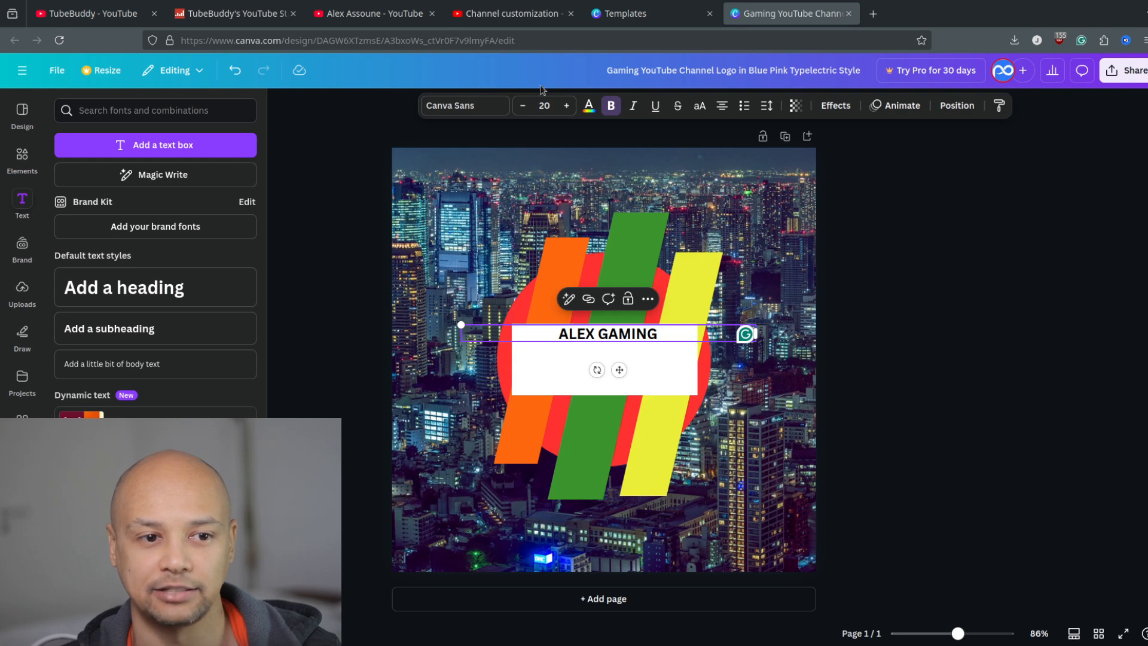
# Set the heading text's font size to 40.
pyautogui.click(544, 105)
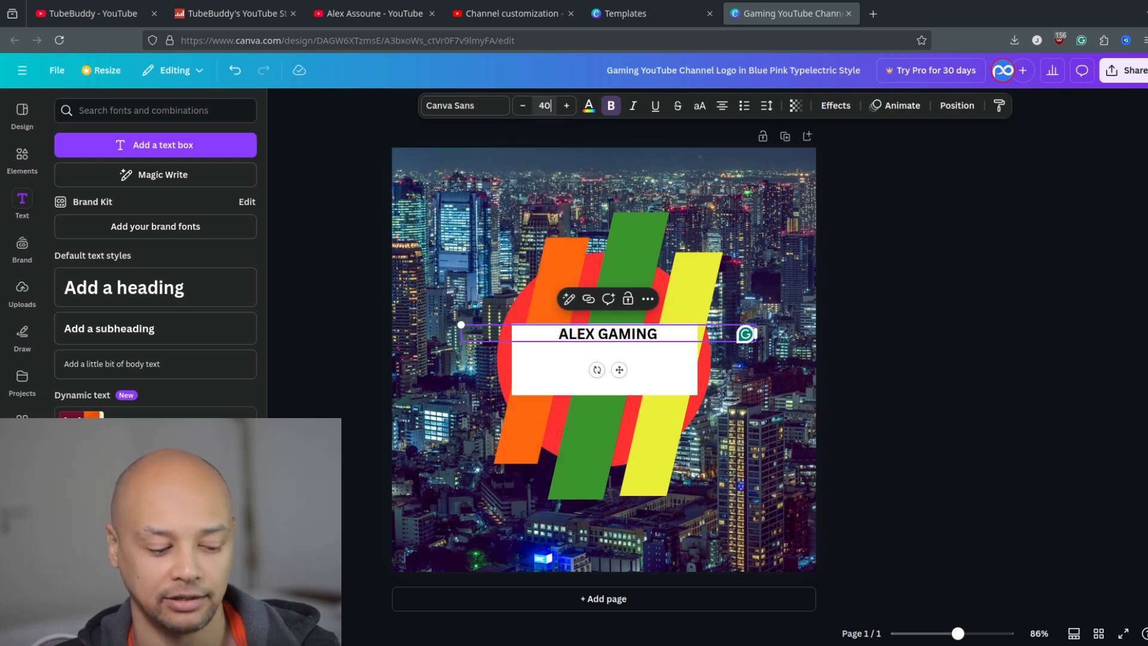
pyautogui.write('40')
pyautogui.press('Return')
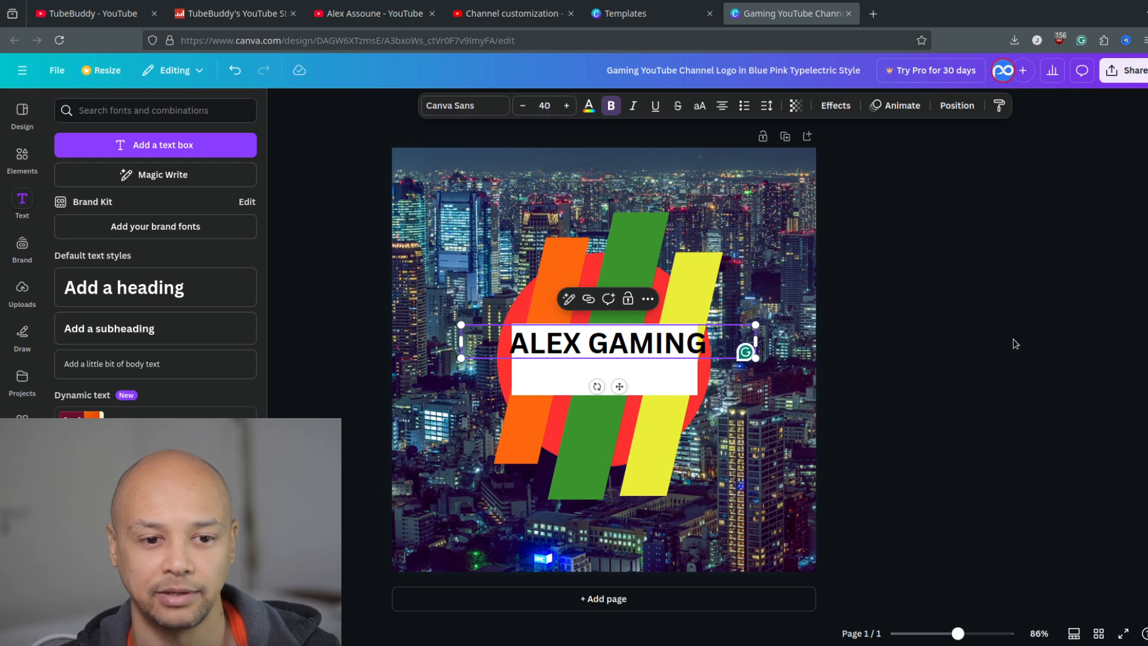
# Move the ALEX GAMING heading down to the middle of the white rectangle and reduce its font size to 36.
pyautogui.press('Escape')
pyautogui.moveTo(638, 350); pyautogui.dragTo(635, 366)
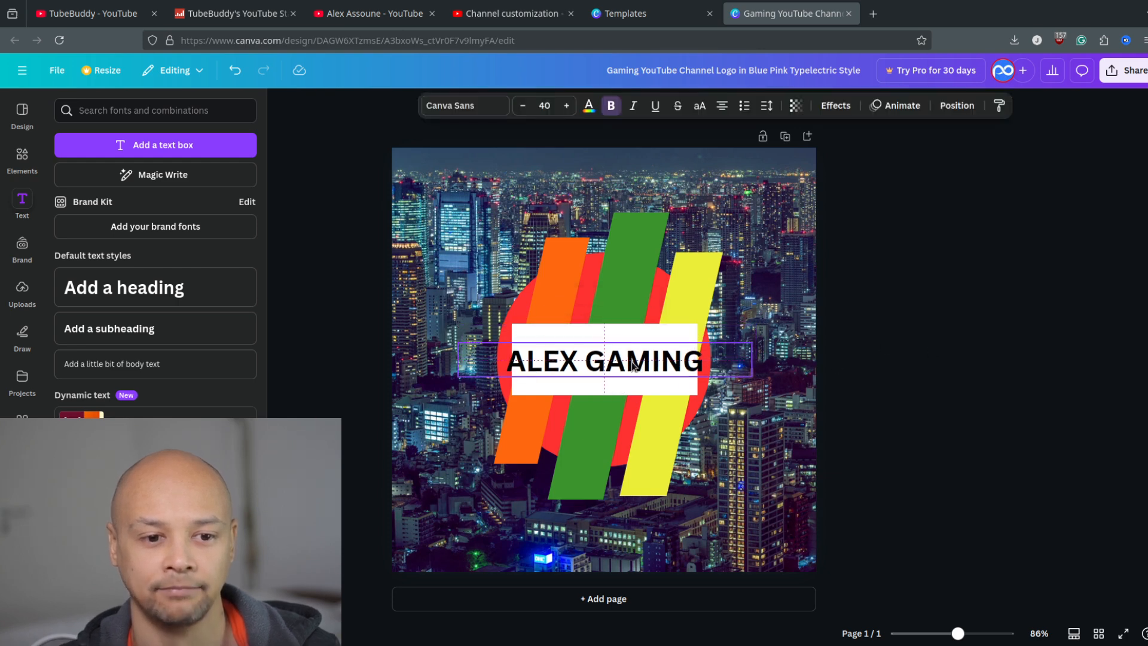
pyautogui.click(1045, 398)
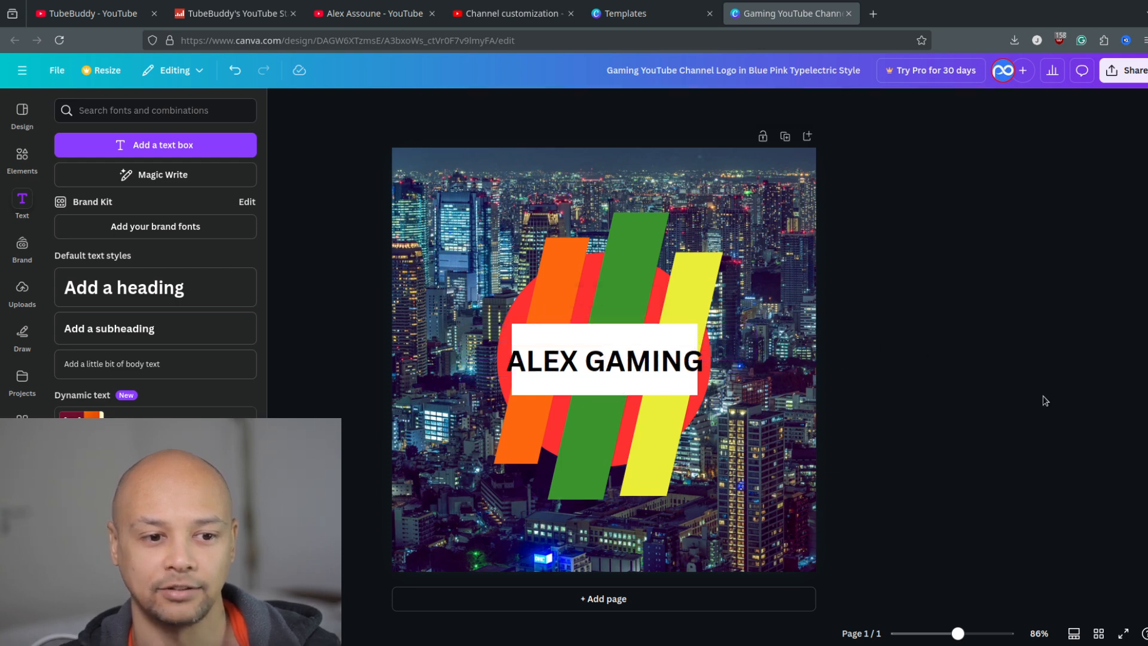
pyautogui.click(563, 366)
pyautogui.click(520, 106)
pyautogui.click(520, 105)
pyautogui.click(520, 106)
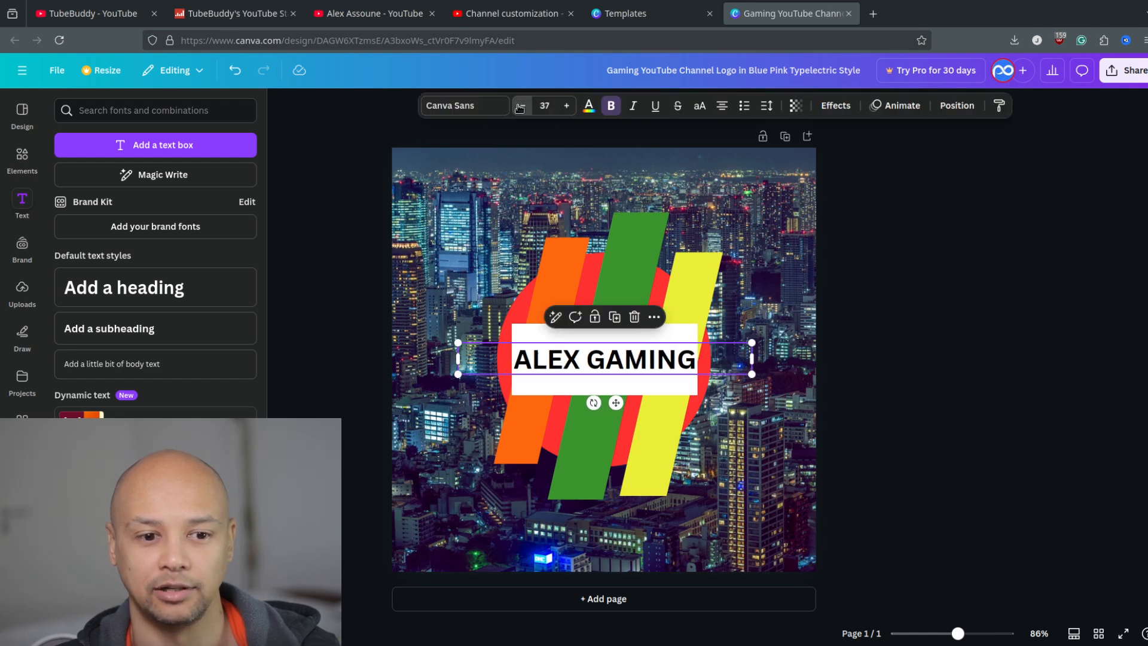
pyautogui.click(520, 106)
pyautogui.click(933, 344)
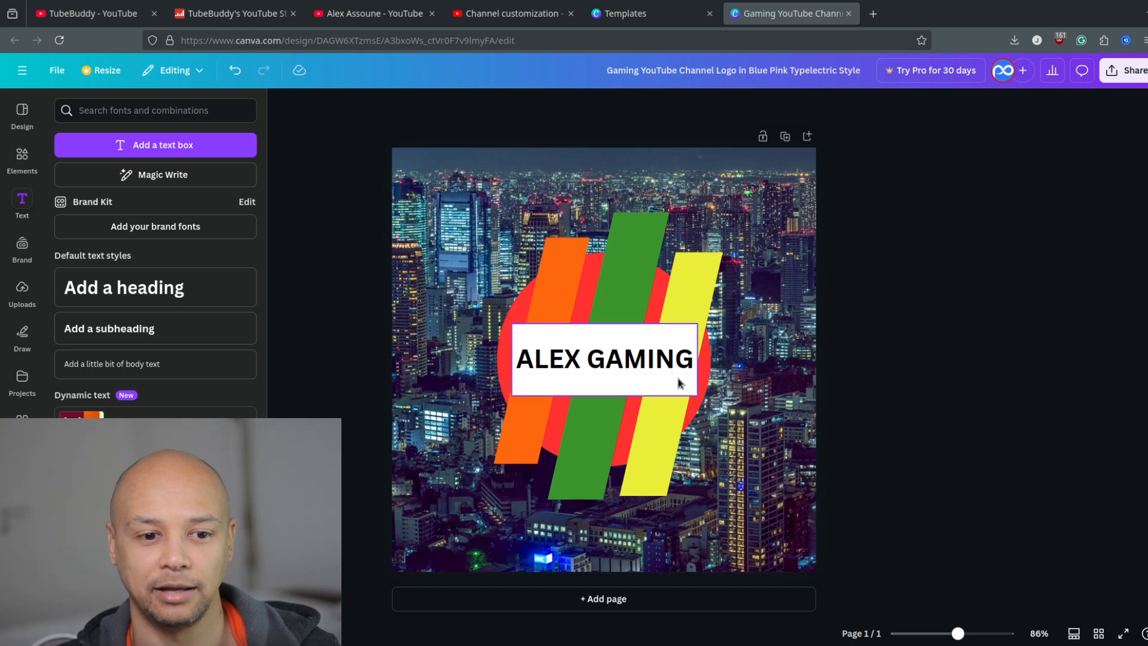
# Recolour the whole ALEX GAMING heading with the blue from the Brand Kit colour palette.
pyautogui.click(592, 366)
pyautogui.click(592, 366)
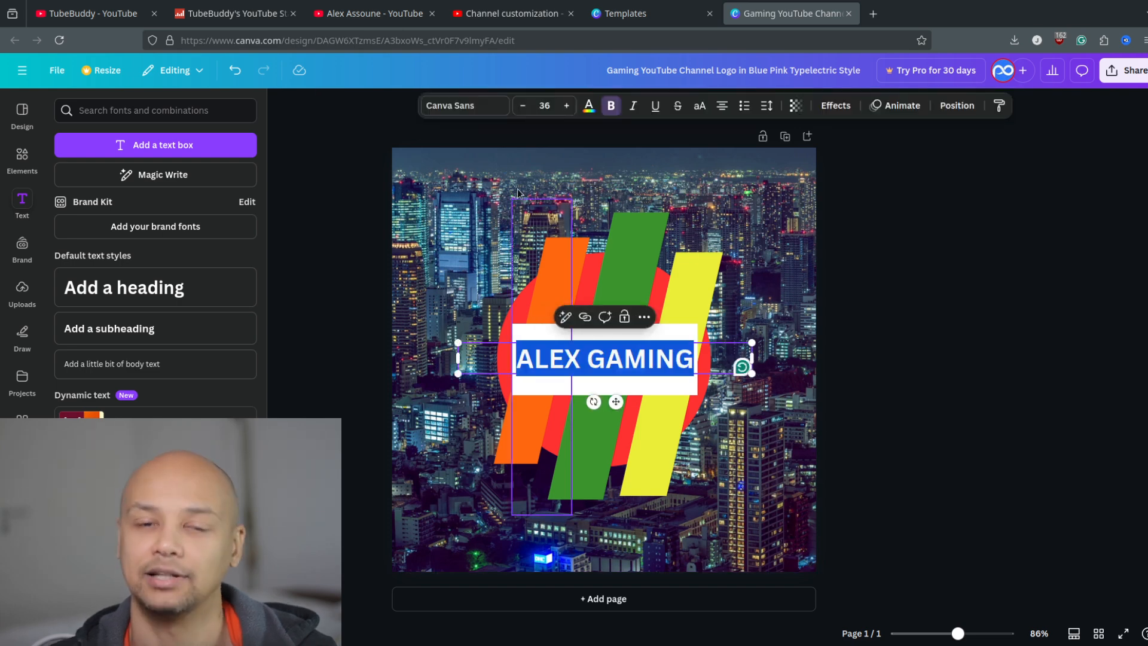
pyautogui.click(587, 108)
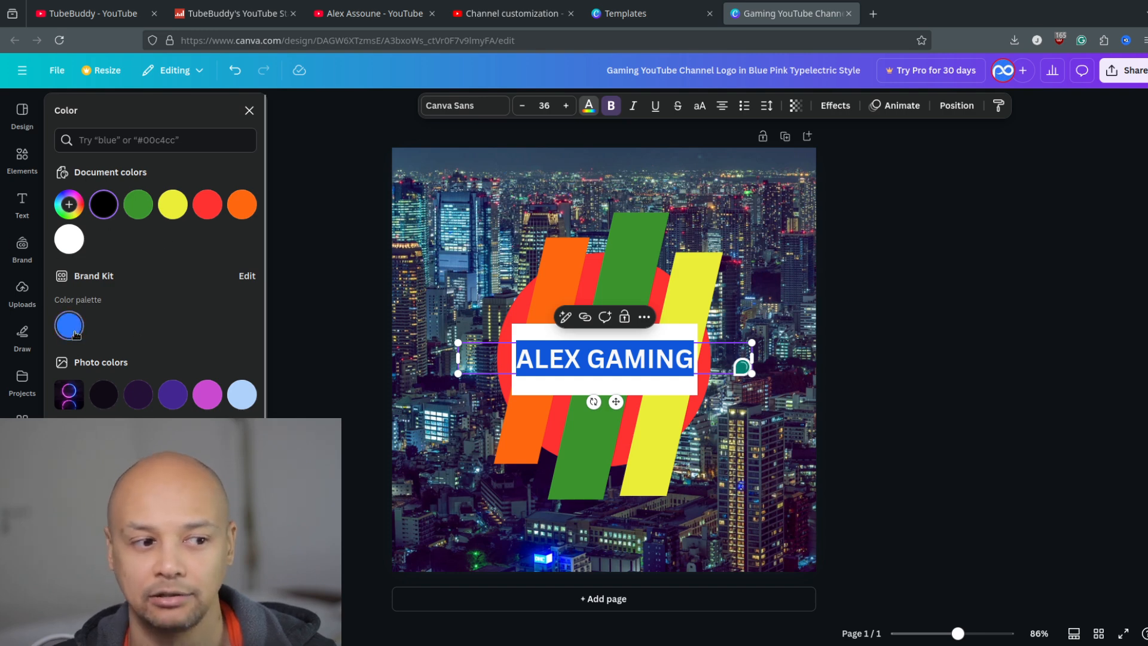
pyautogui.click(948, 292)
pyautogui.click(1042, 463)
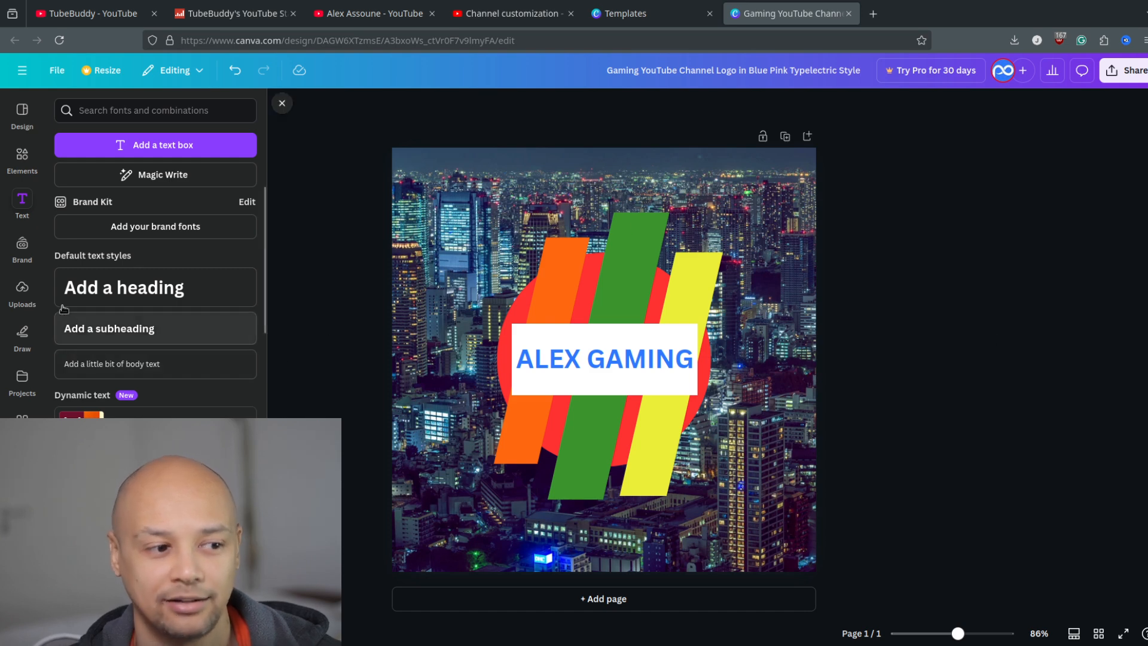
# Add the uploaded cut-out photo of the man covering his mouth, shrink it and place it just above the heading.
pyautogui.click(19, 159)
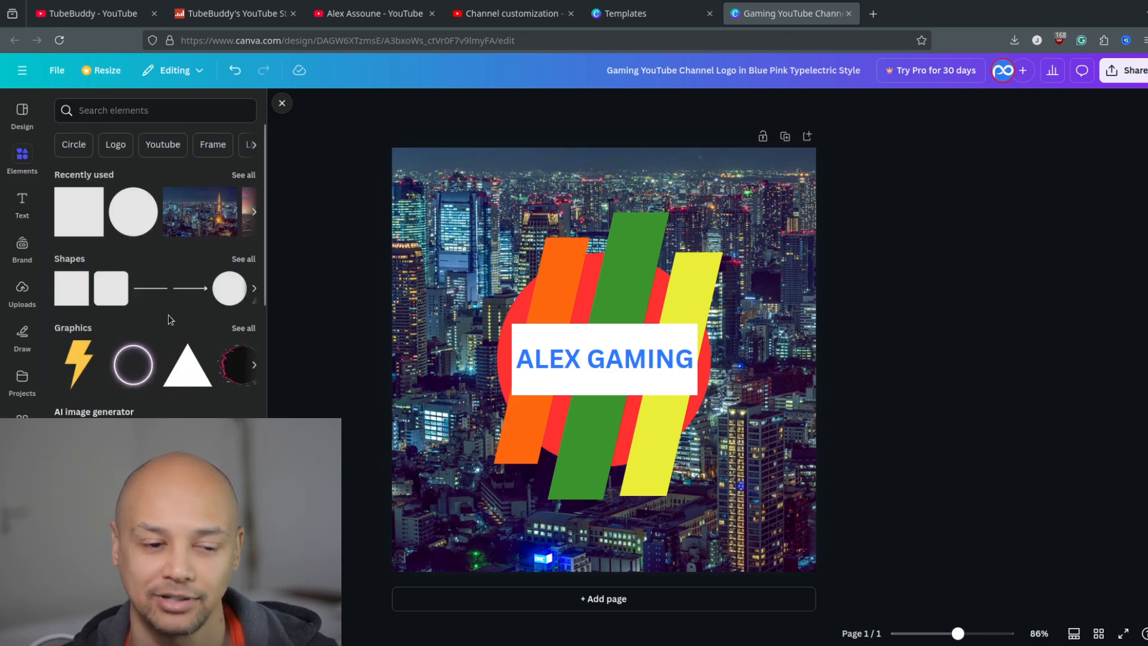
pyautogui.click(21, 289)
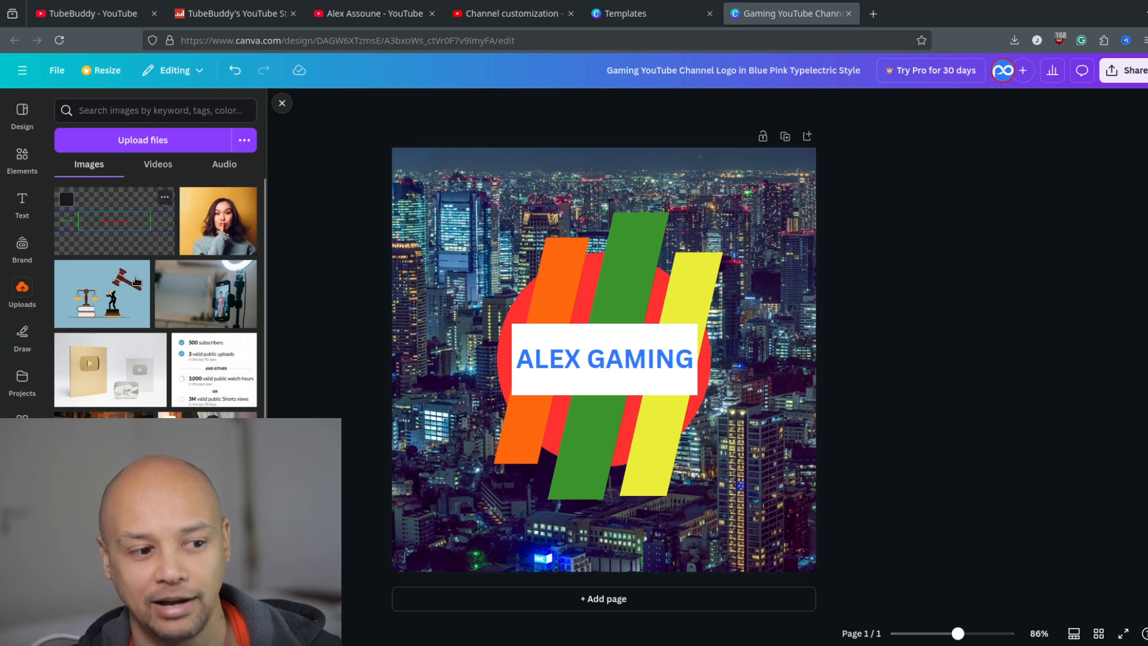
pyautogui.scroll(-10, 203, 355)
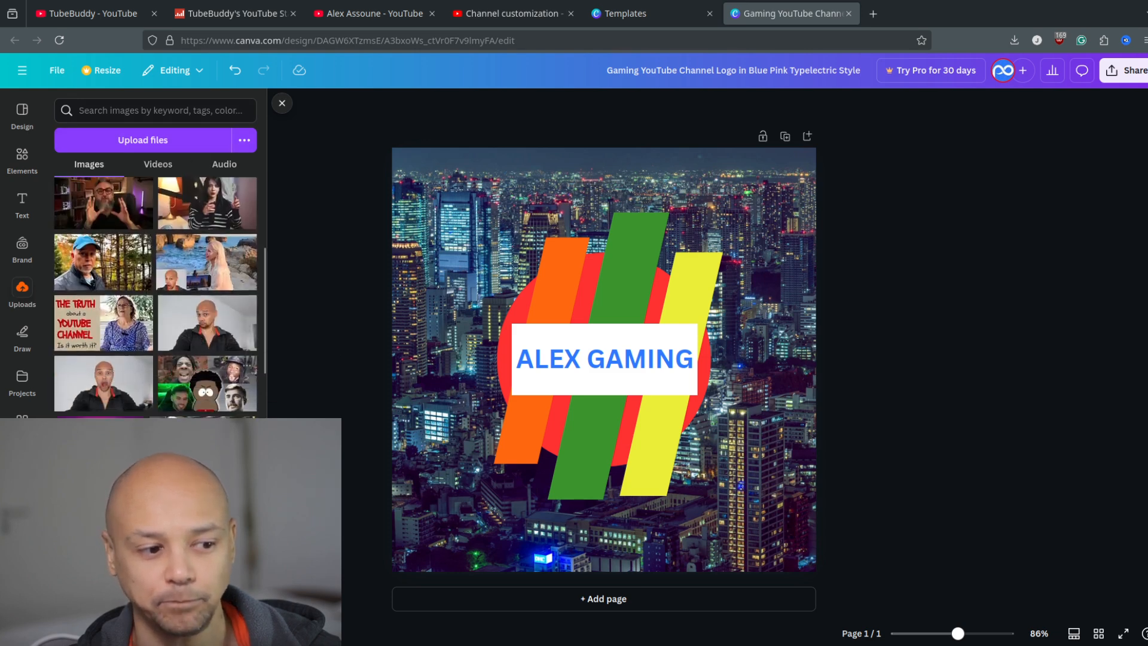
pyautogui.click(201, 410)
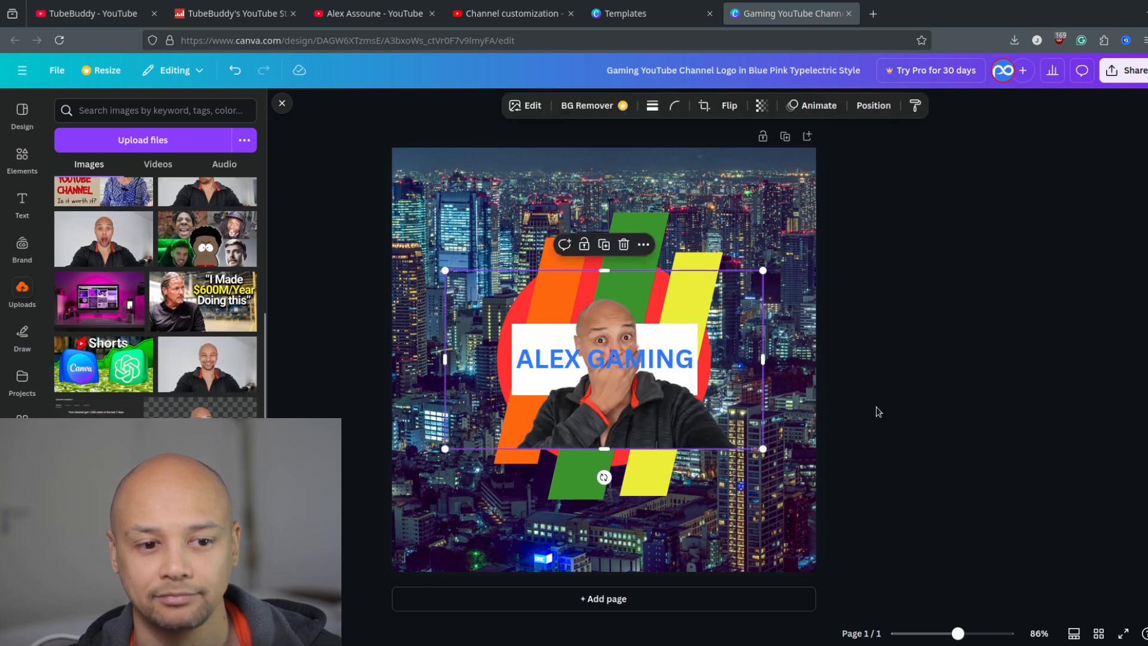
pyautogui.moveTo(653, 425); pyautogui.dragTo(643, 276)
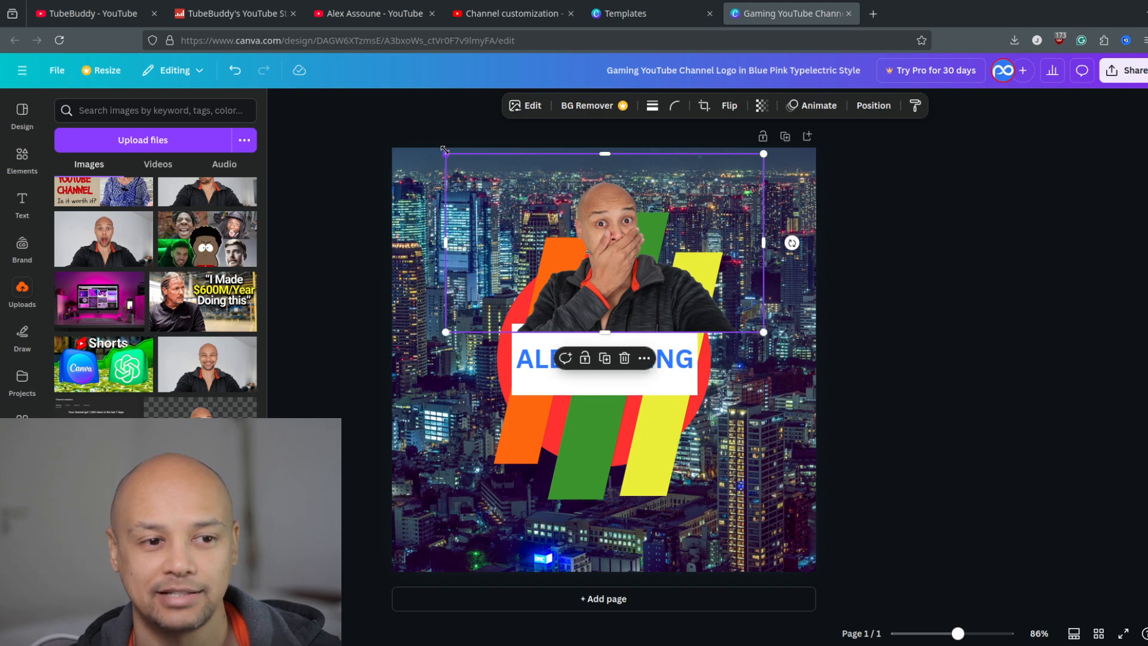
pyautogui.moveTo(450, 153); pyautogui.dragTo(601, 240)
pyautogui.moveTo(710, 326); pyautogui.dragTo(620, 330)
pyautogui.click(971, 546)
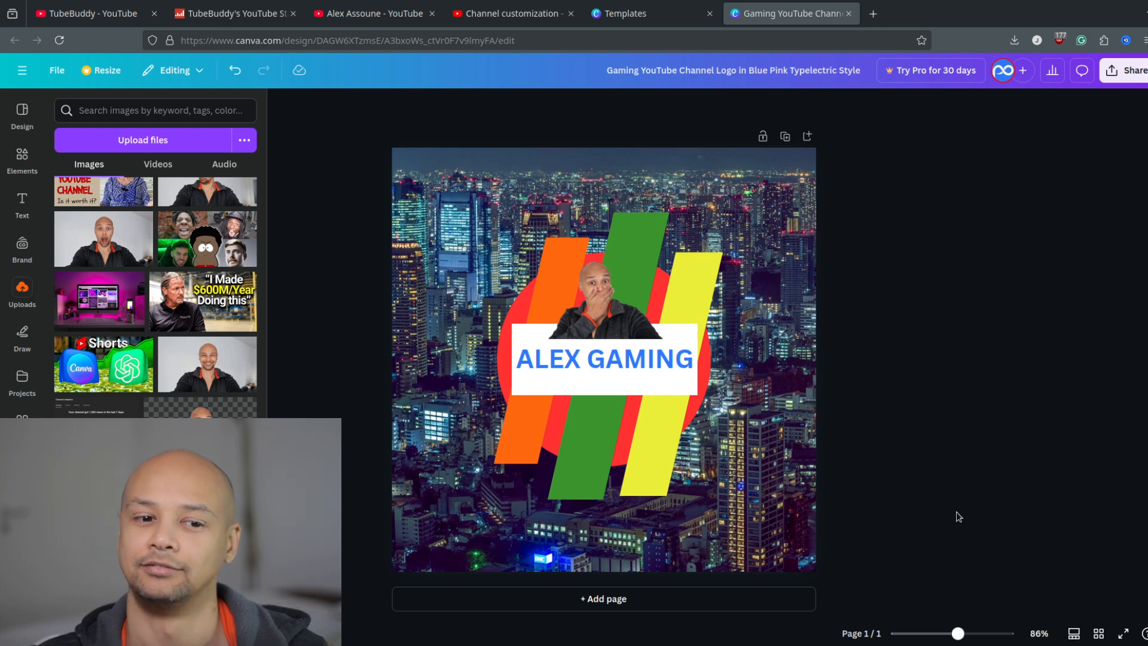
# Try shifting the cut-out photo sideways along the white rectangle's upper edge, and delete the photo from the design.
pyautogui.moveTo(623, 331); pyautogui.dragTo(631, 329)
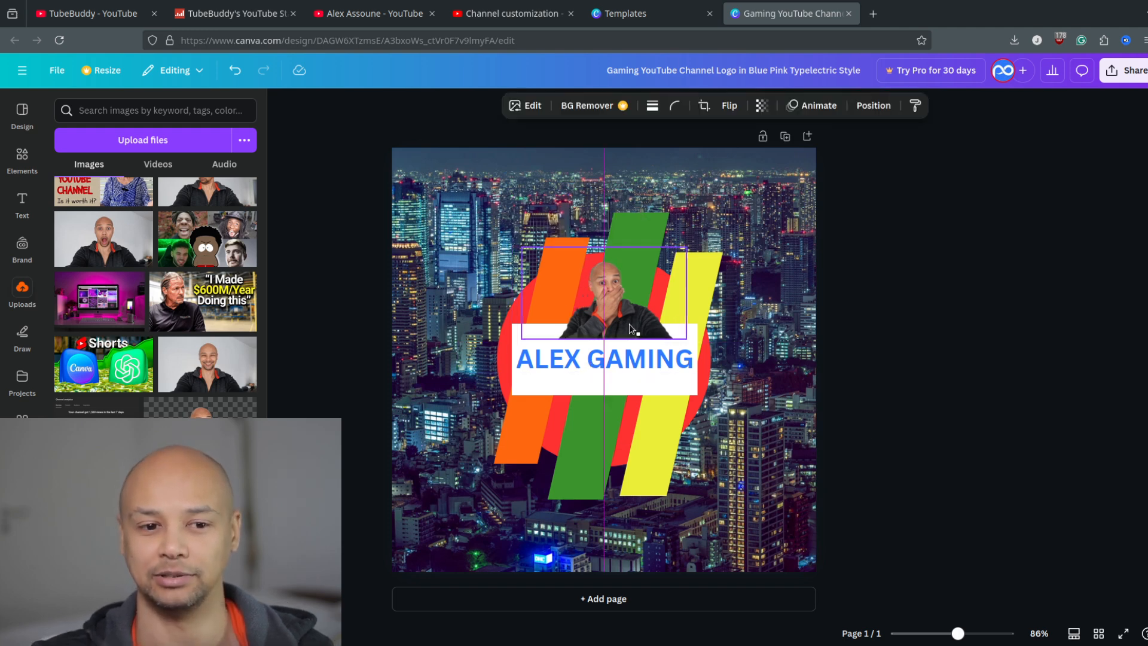
pyautogui.click(937, 354)
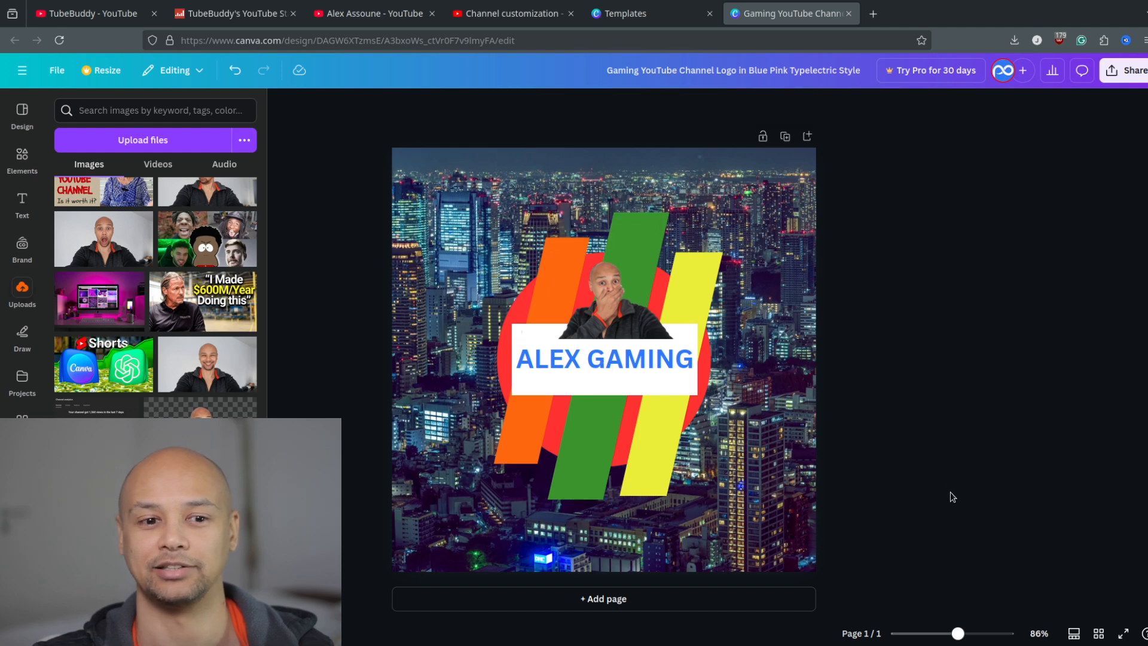
pyautogui.moveTo(629, 328); pyautogui.dragTo(615, 324)
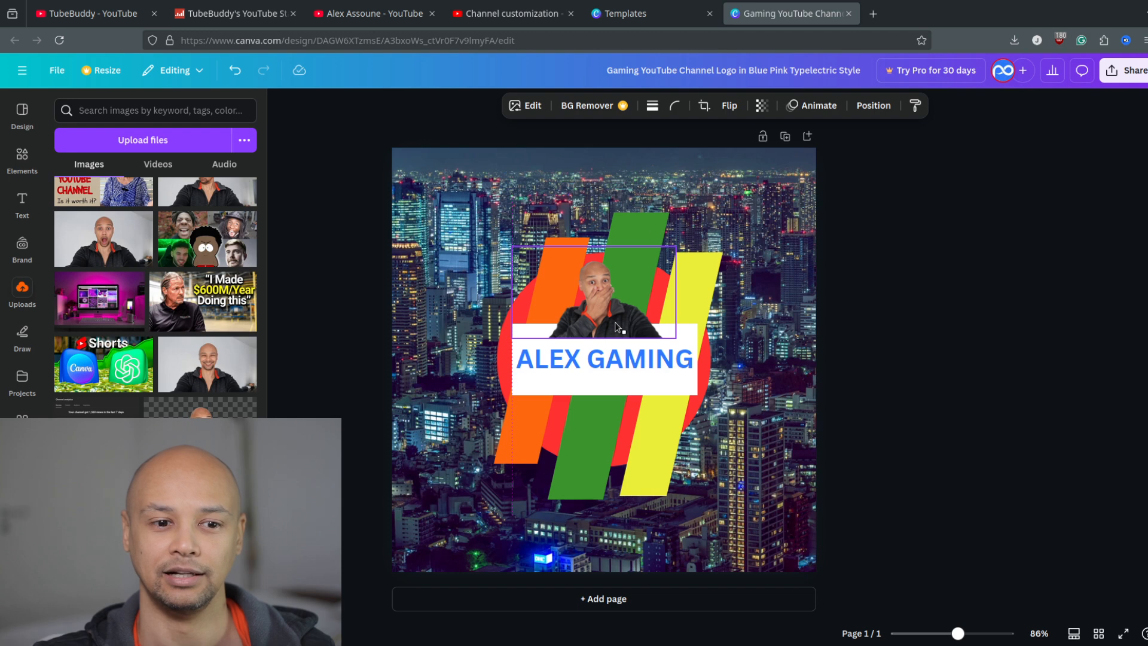
pyautogui.click(961, 359)
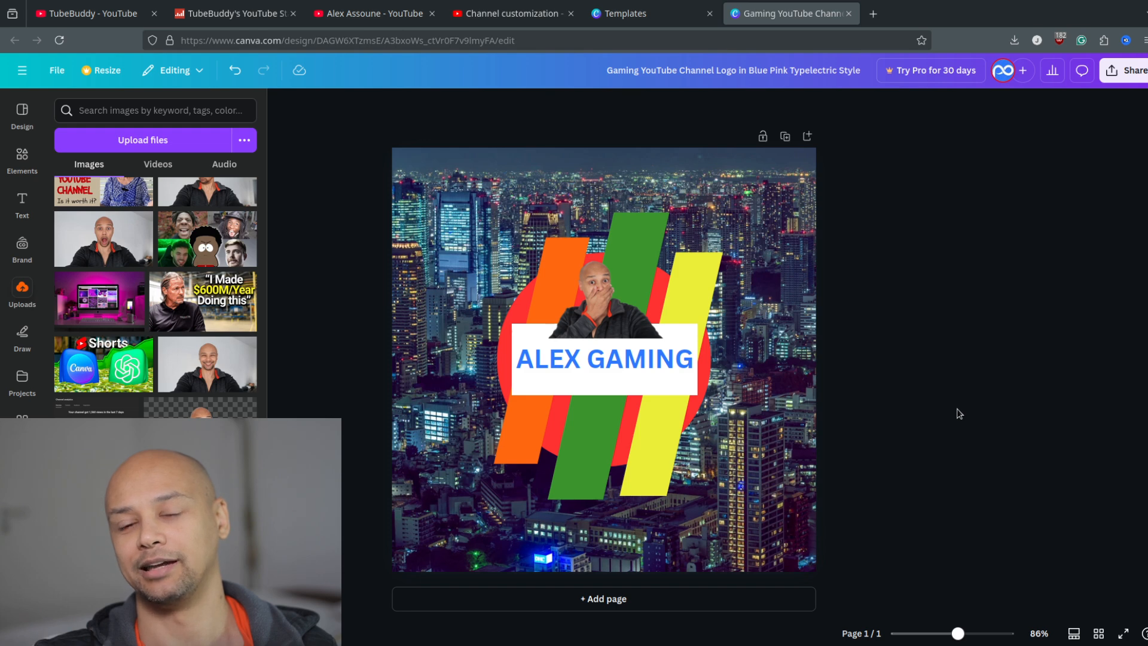
pyautogui.click(608, 319)
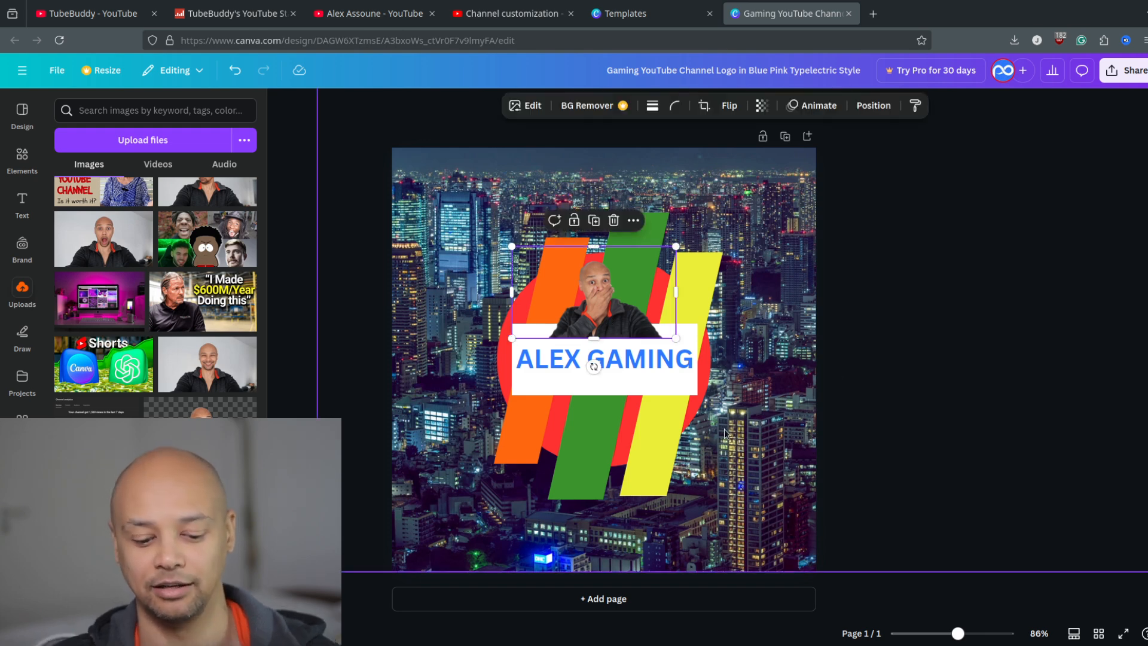
pyautogui.click(876, 390)
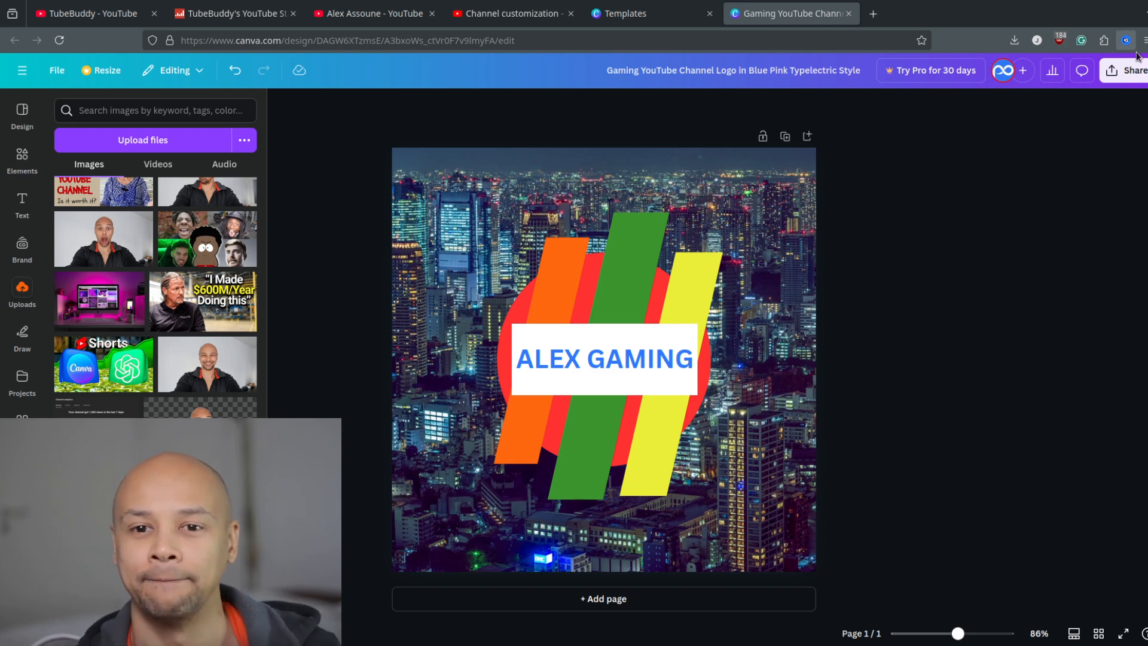
# Download the finished logo as a PNG at size 1 (800 × 800 px).
pyautogui.click(1127, 72)
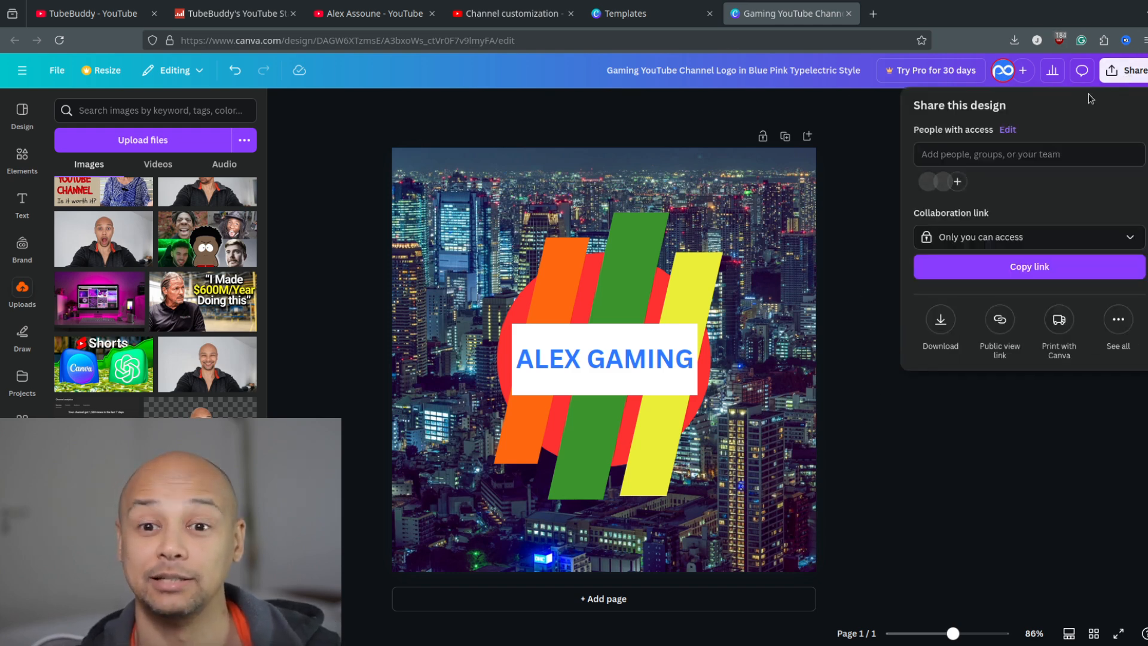
pyautogui.click(941, 328)
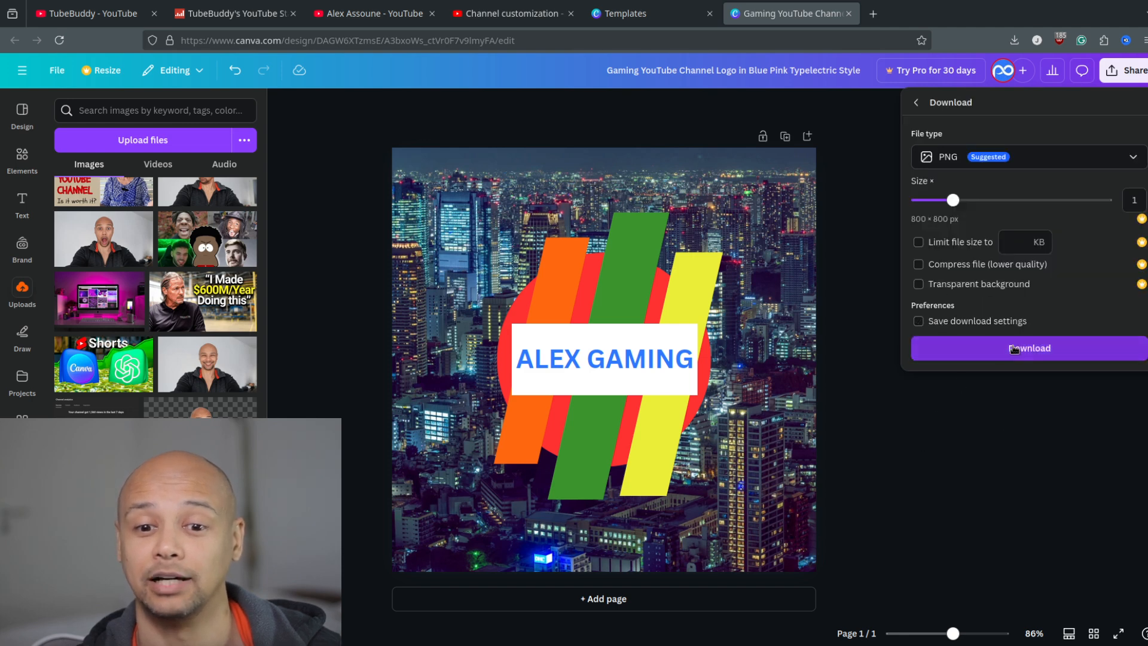
pyautogui.click(1033, 349)
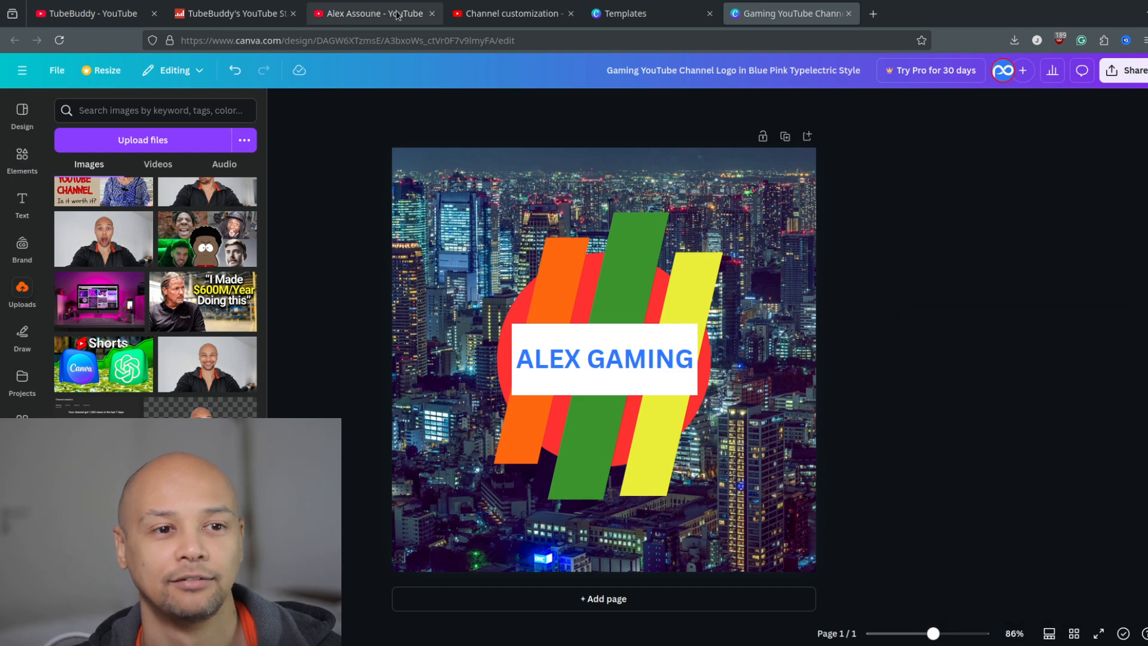
pyautogui.click(511, 15)
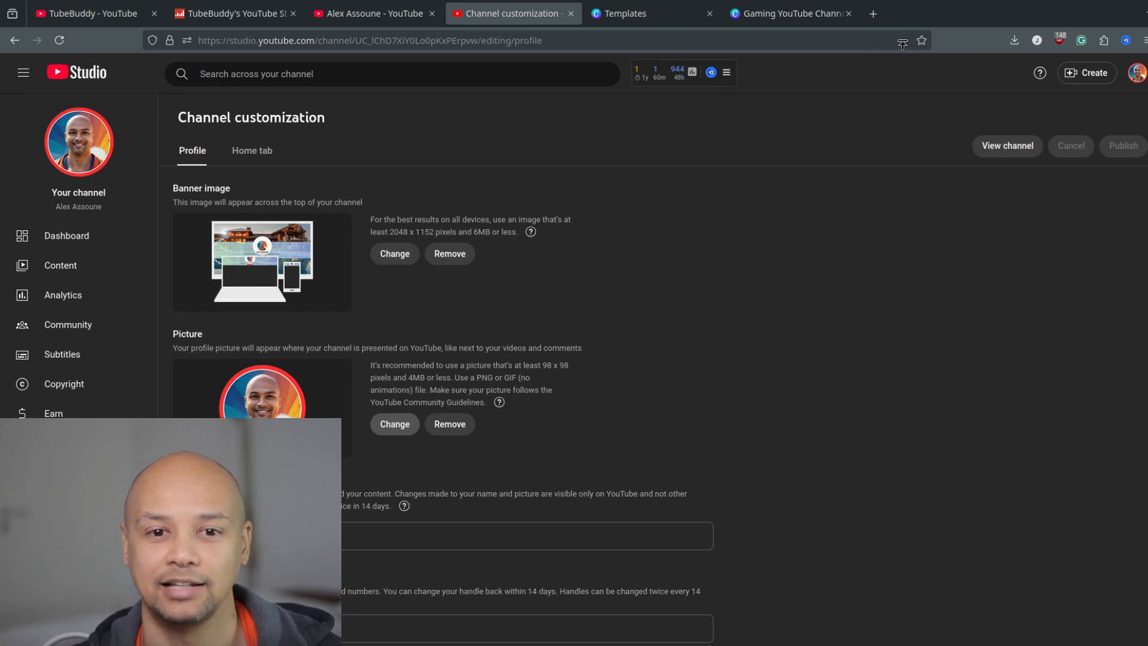
pyautogui.click(921, 57)
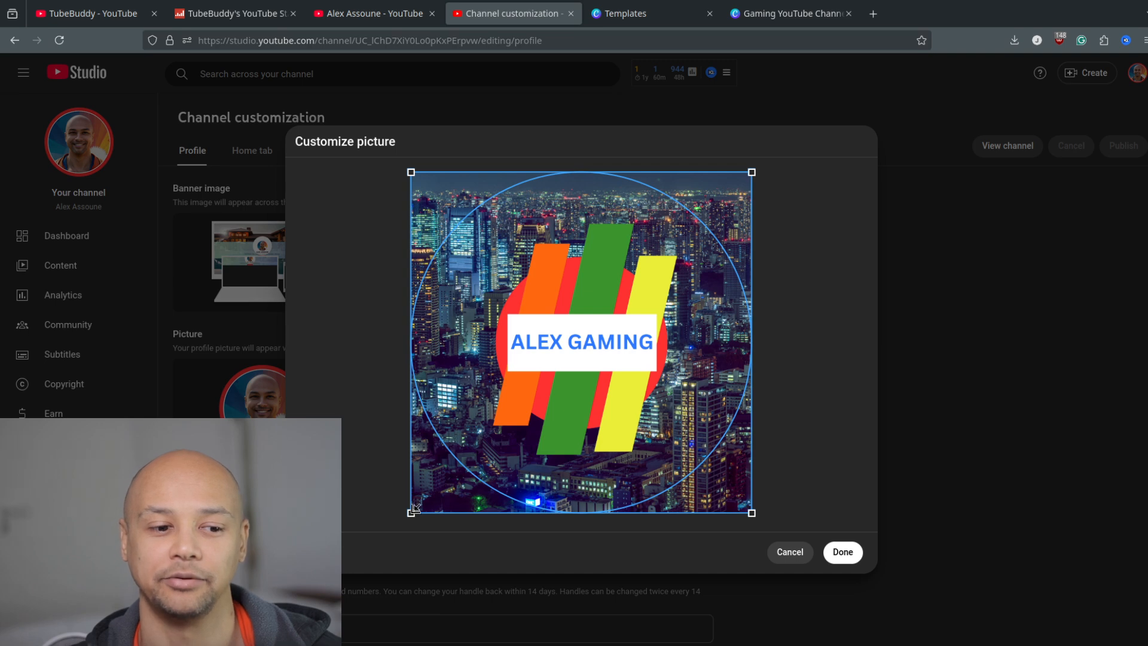
# Try a tight crop around the logo's central bars and circle, and expand the crop back over nearly the whole picture.
pyautogui.moveTo(415, 509); pyautogui.dragTo(558, 365)
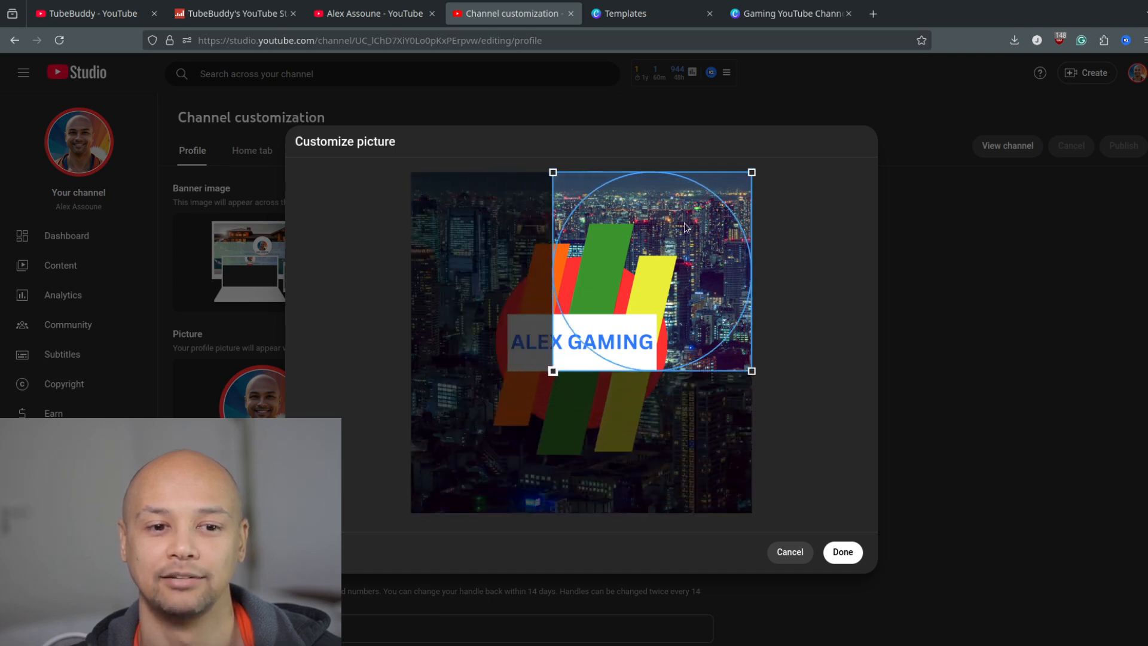
pyautogui.moveTo(686, 226); pyautogui.dragTo(618, 299)
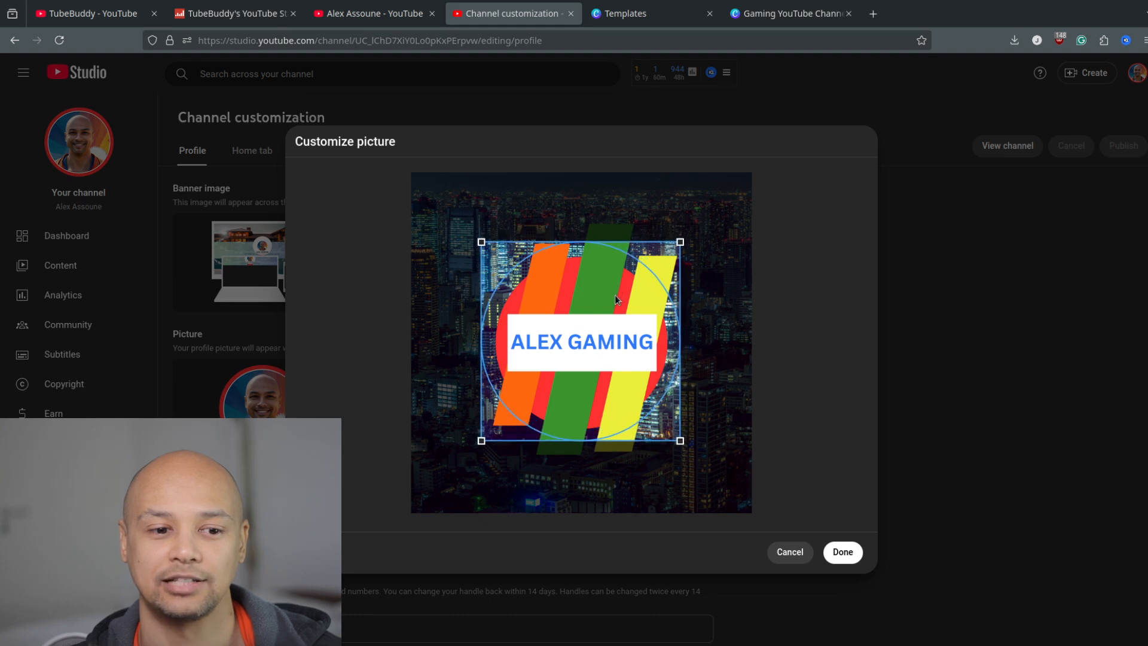
pyautogui.moveTo(678, 244); pyautogui.dragTo(750, 172)
pyautogui.moveTo(482, 442); pyautogui.dragTo(411, 511)
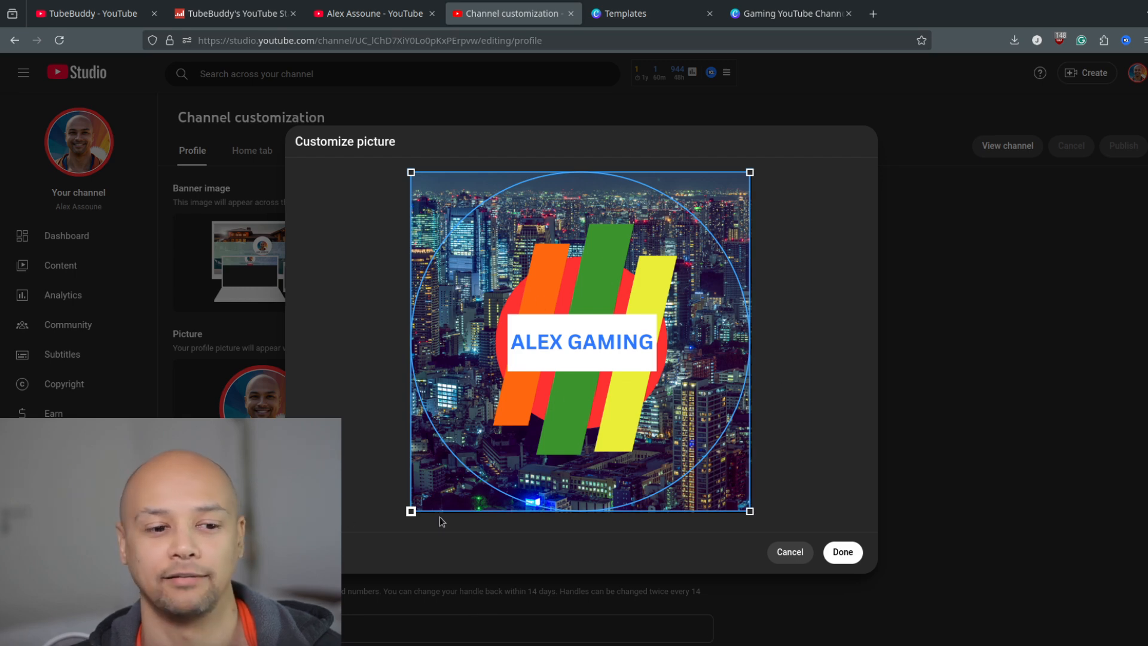
# Shrink the profile picture's crop frame so it closely surrounds the bars, red circle and name banner.
pyautogui.moveTo(411, 515); pyautogui.dragTo(482, 435)
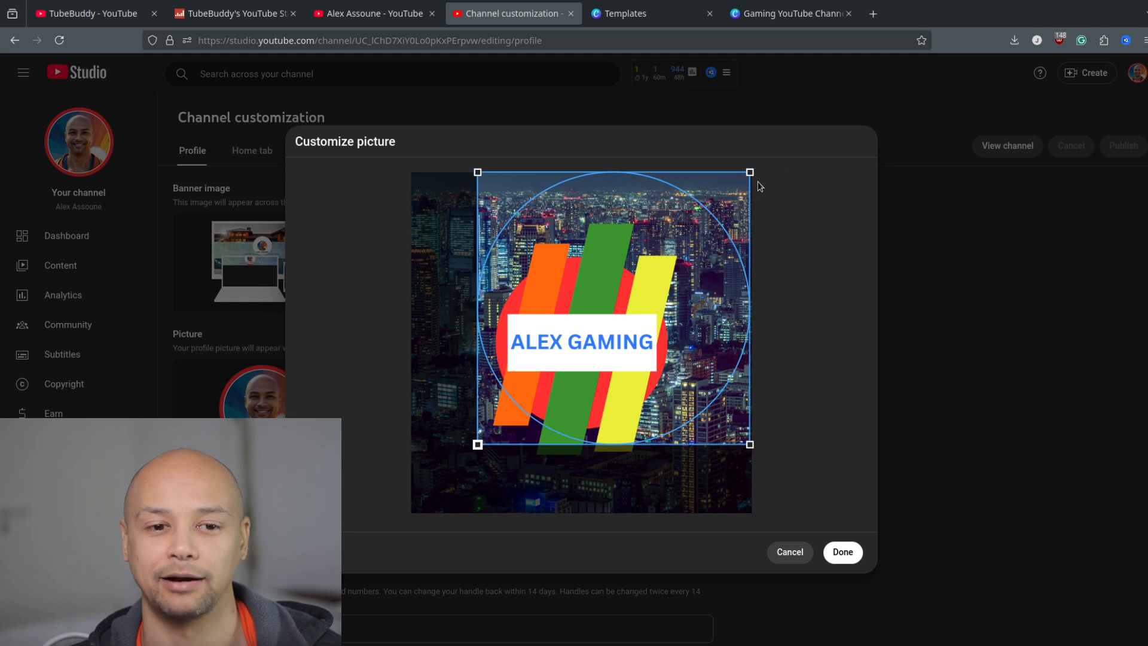
pyautogui.moveTo(750, 173); pyautogui.dragTo(681, 262)
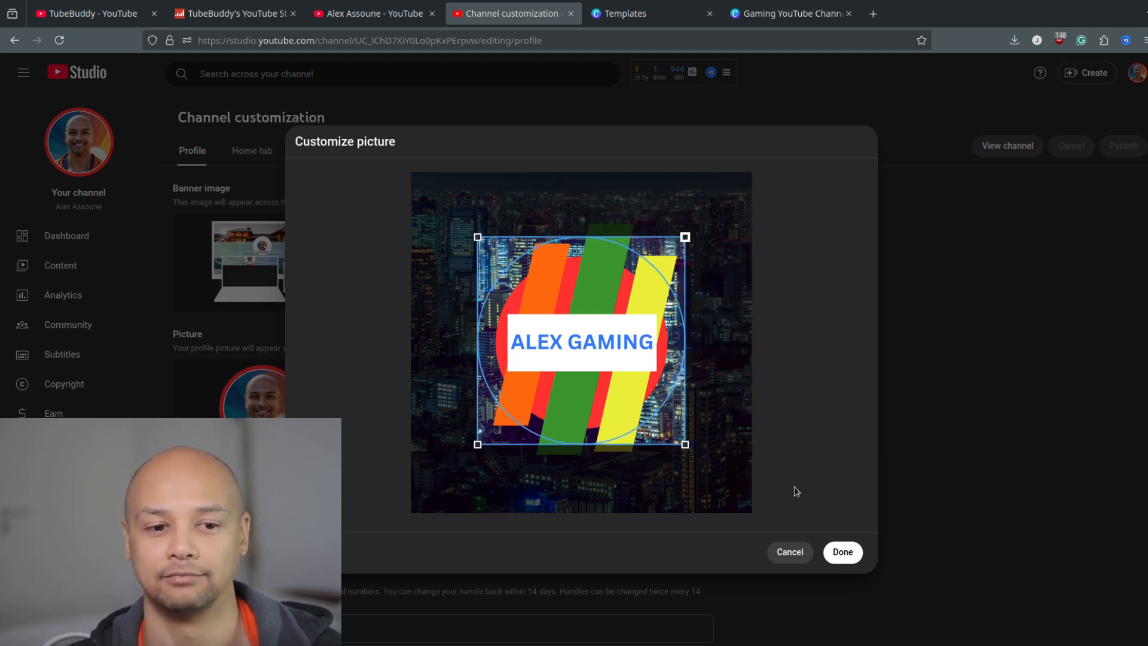